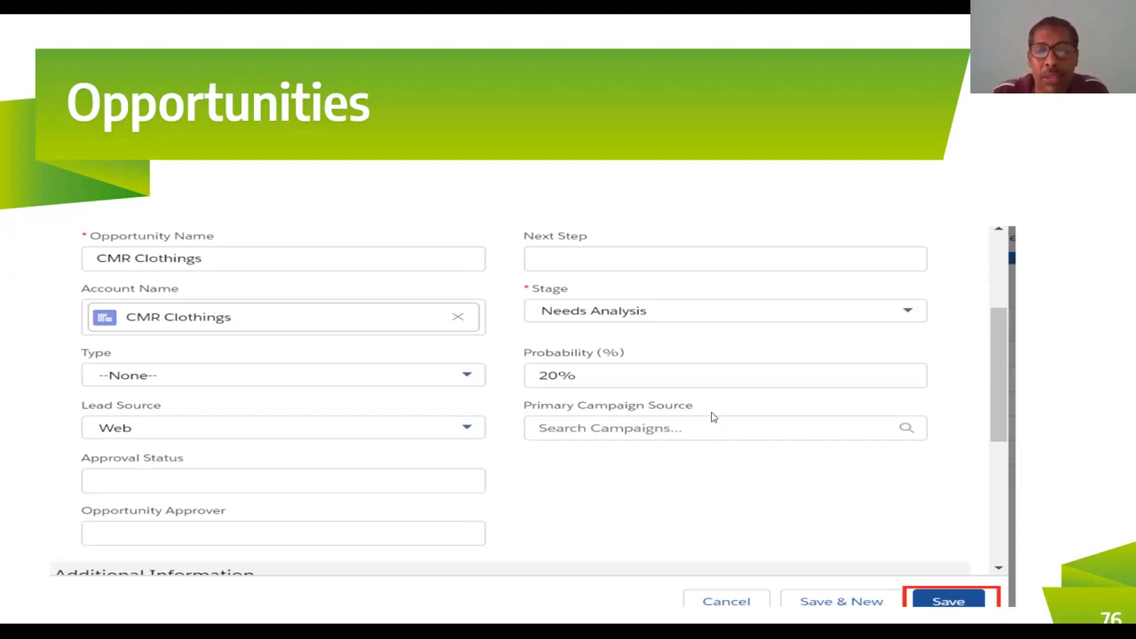
pyautogui.click(859, 509)
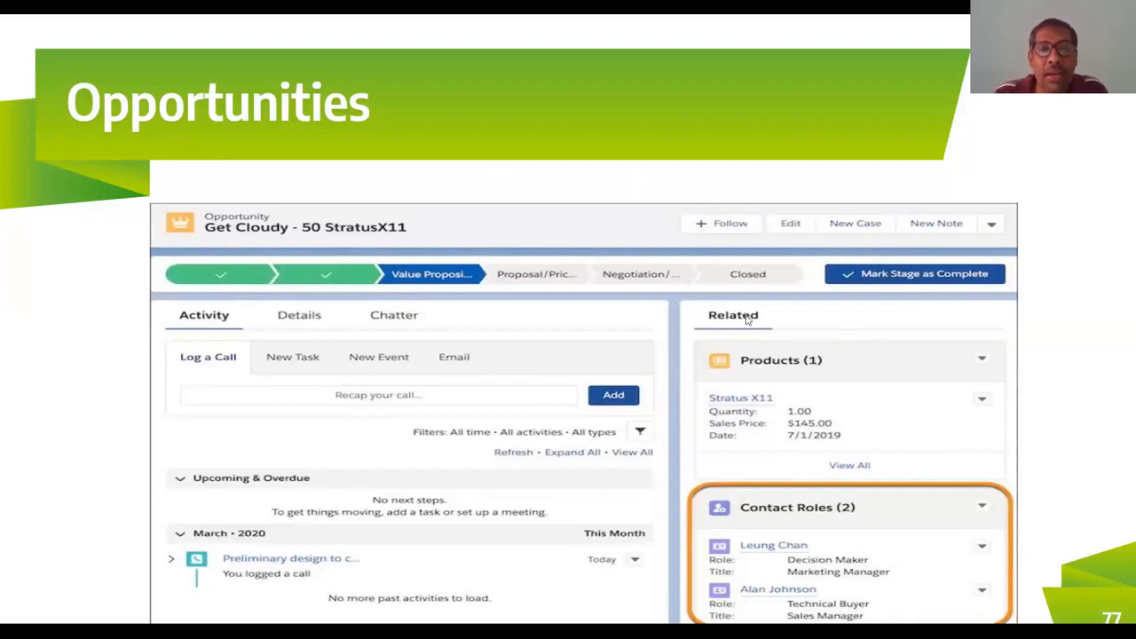
pyautogui.press('Left')
pyautogui.press('Left')
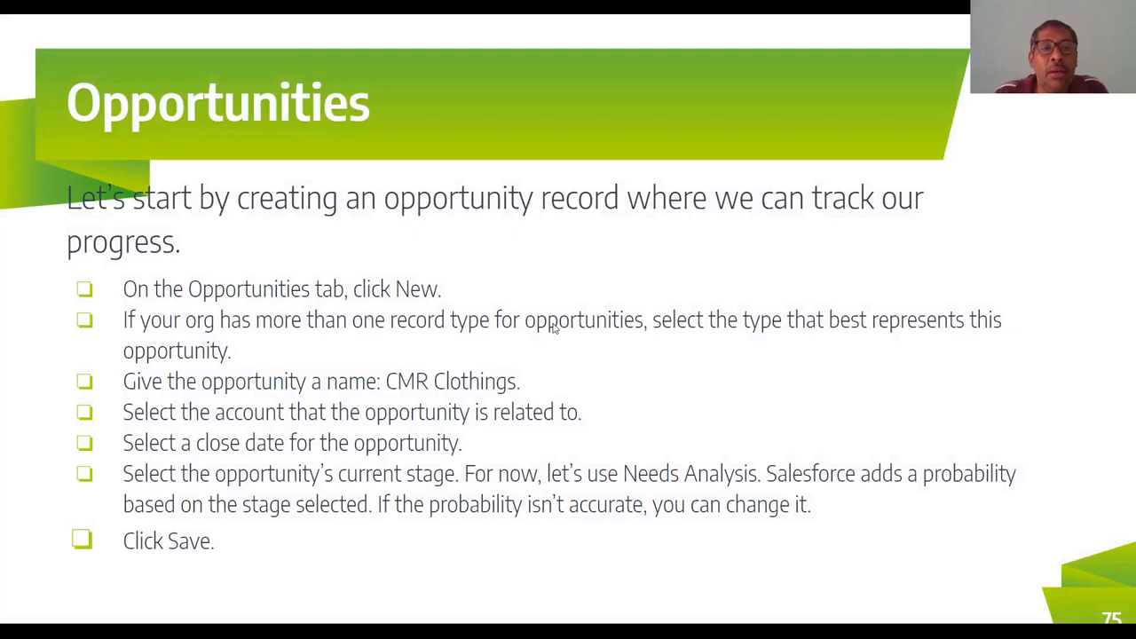
pyautogui.press('Left')
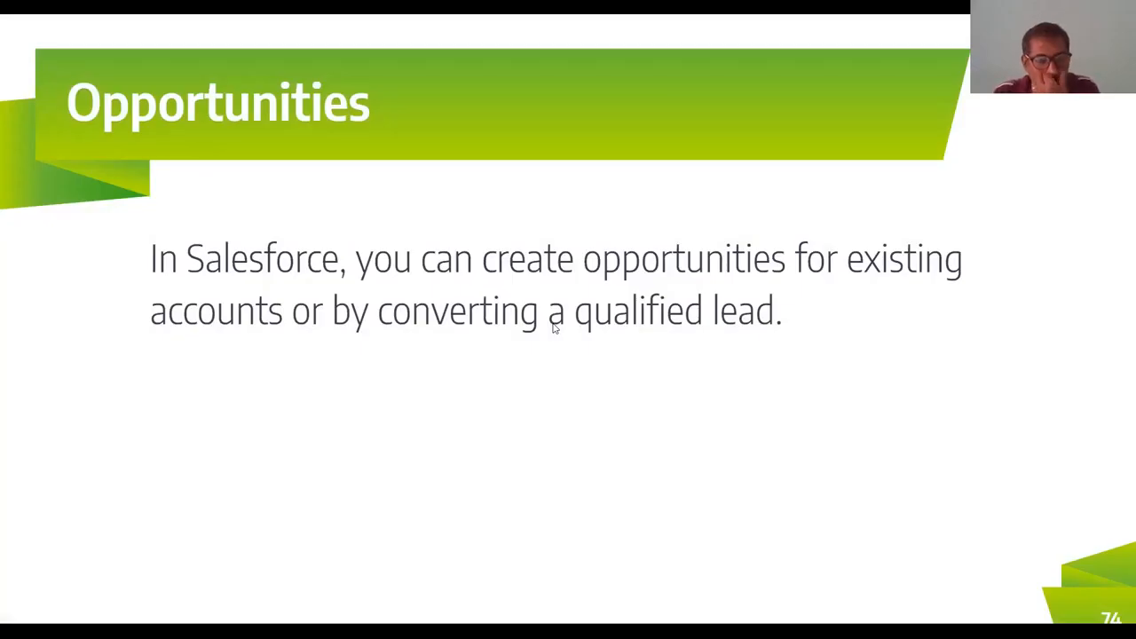
pyautogui.press('Right')
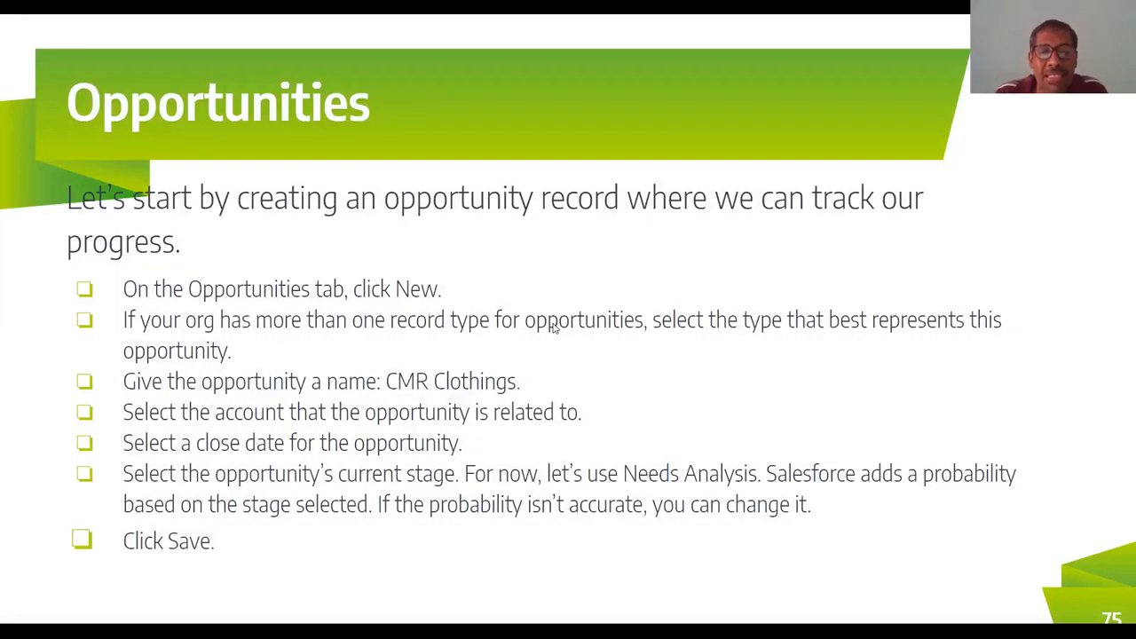
pyautogui.press('Right')
pyautogui.press('Right')
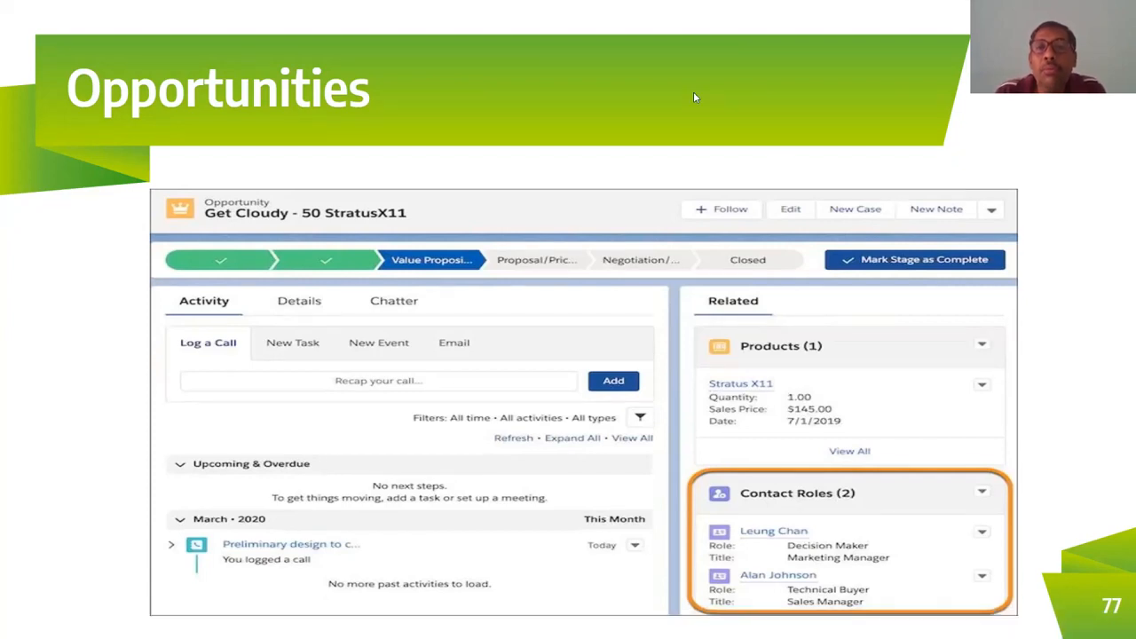
# Switch to Salesforce in the browser, search the available apps for "Phar" and open the Pharma App.
pyautogui.hotkey('alt', 'Tab')
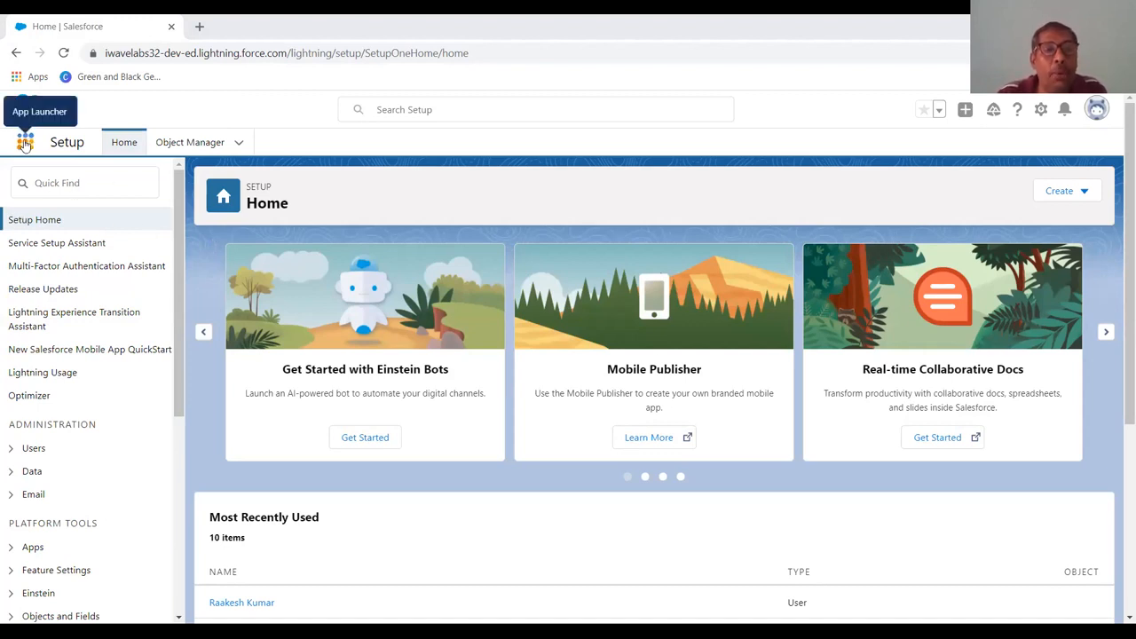
pyautogui.click(25, 143)
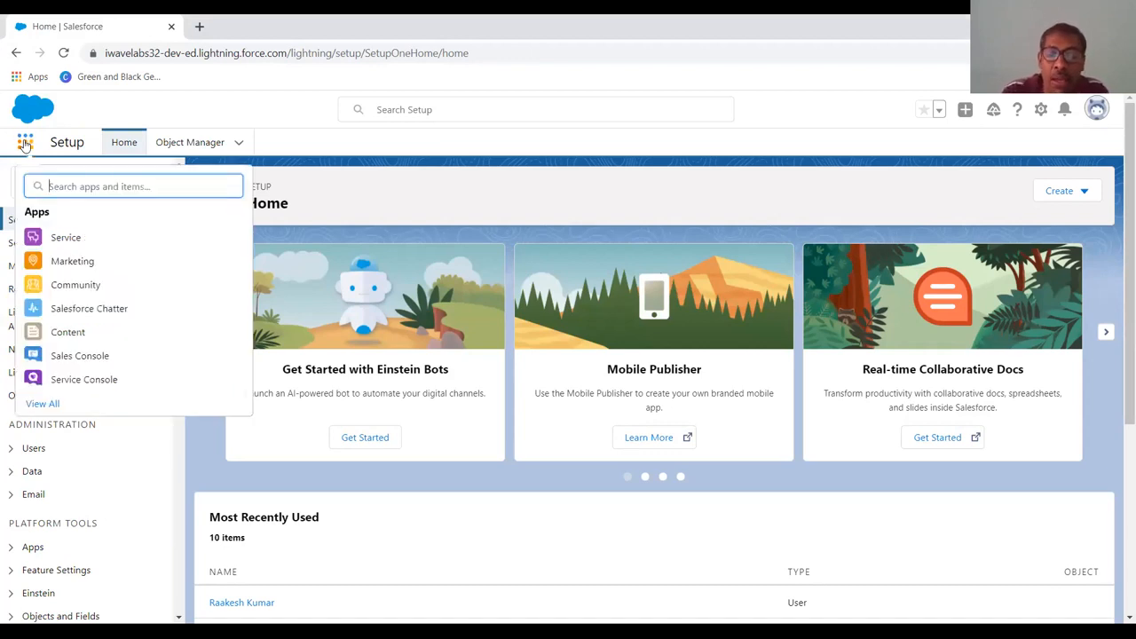
pyautogui.write('Phar')
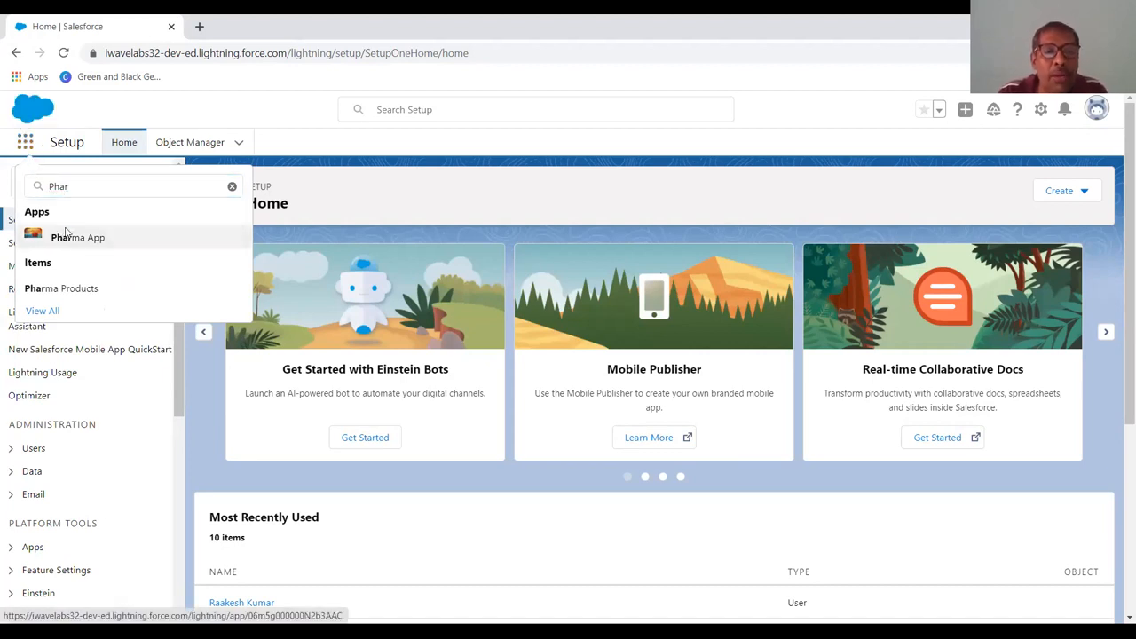
pyautogui.click(65, 232)
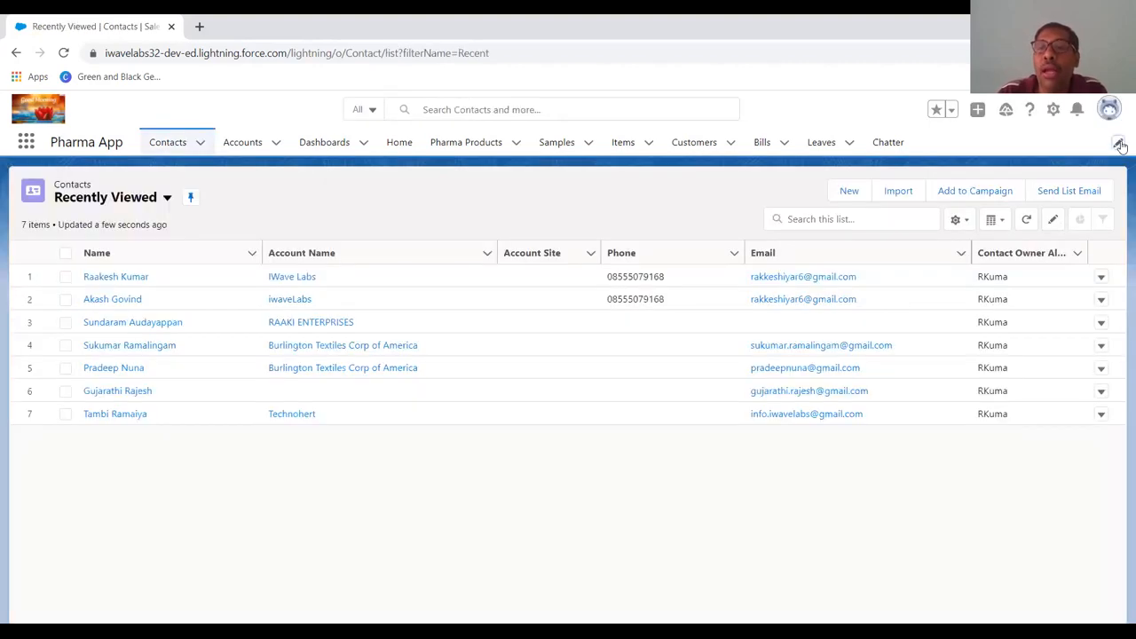
# Add Opportunities to the Pharma App navigation items and save the navigation bar.
pyautogui.click(1119, 143)
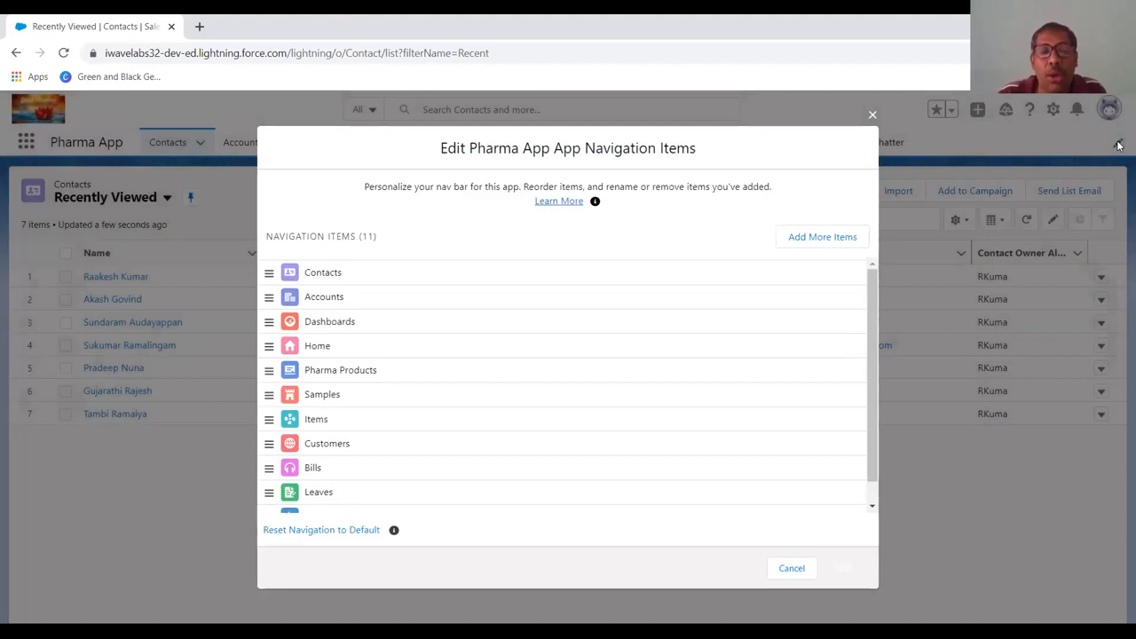
pyautogui.click(842, 238)
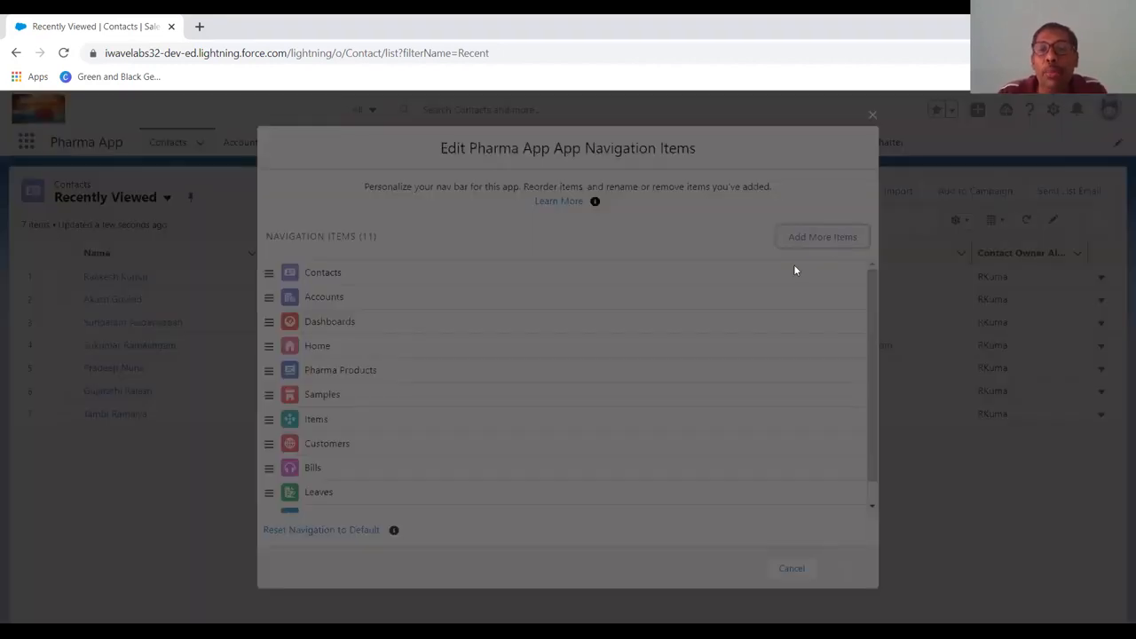
pyautogui.click(312, 247)
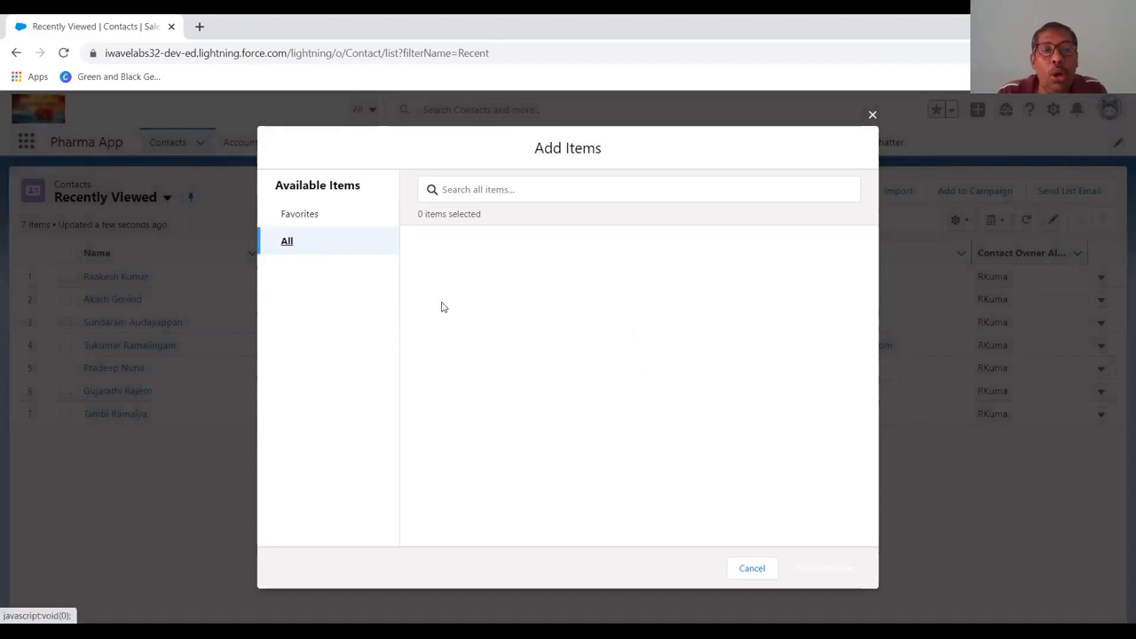
pyautogui.scroll(-15, 511, 325)
pyautogui.scroll(-6, 511, 325)
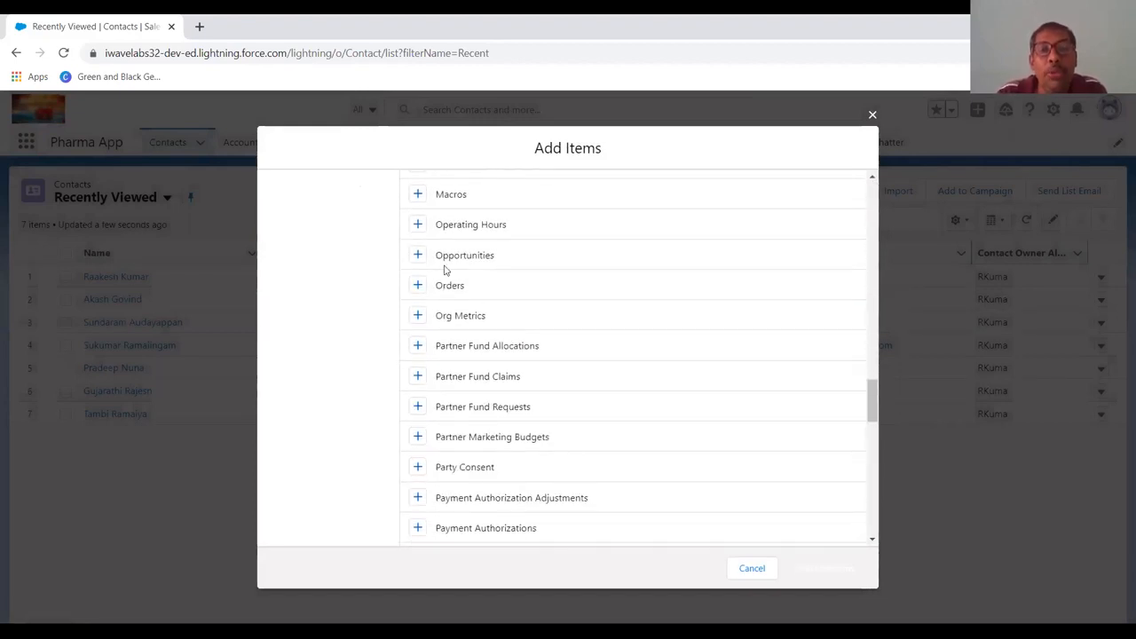
pyautogui.click(417, 254)
pyautogui.click(824, 575)
pyautogui.click(836, 573)
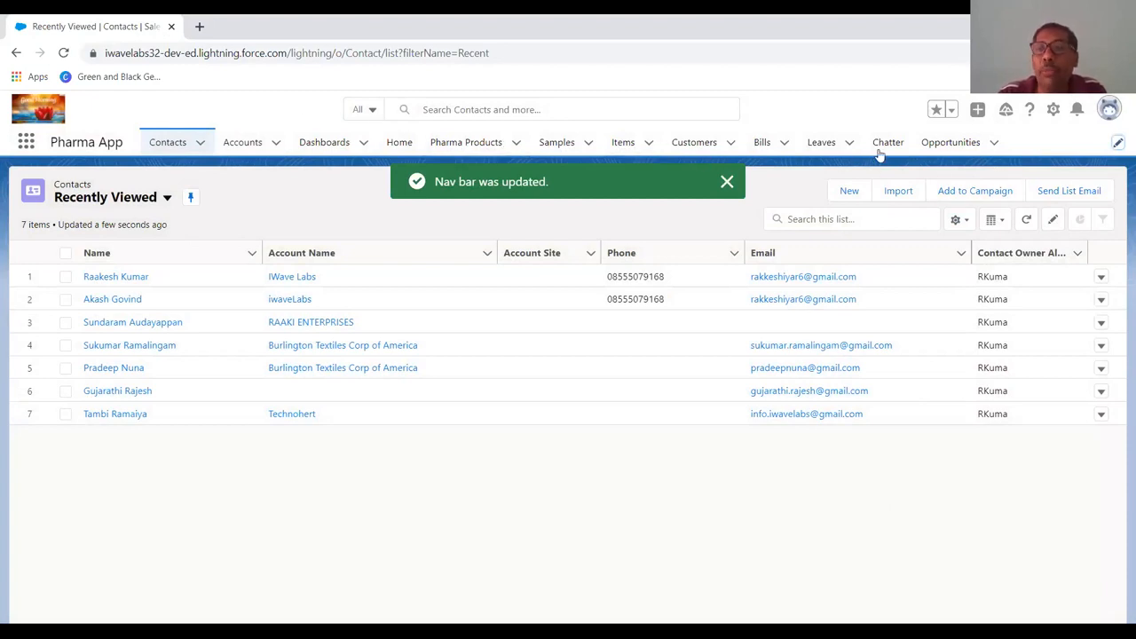
# Start a new opportunity named "Land Disposal" and link it to the RAAKI ENTERPRISES account.
pyautogui.click(955, 147)
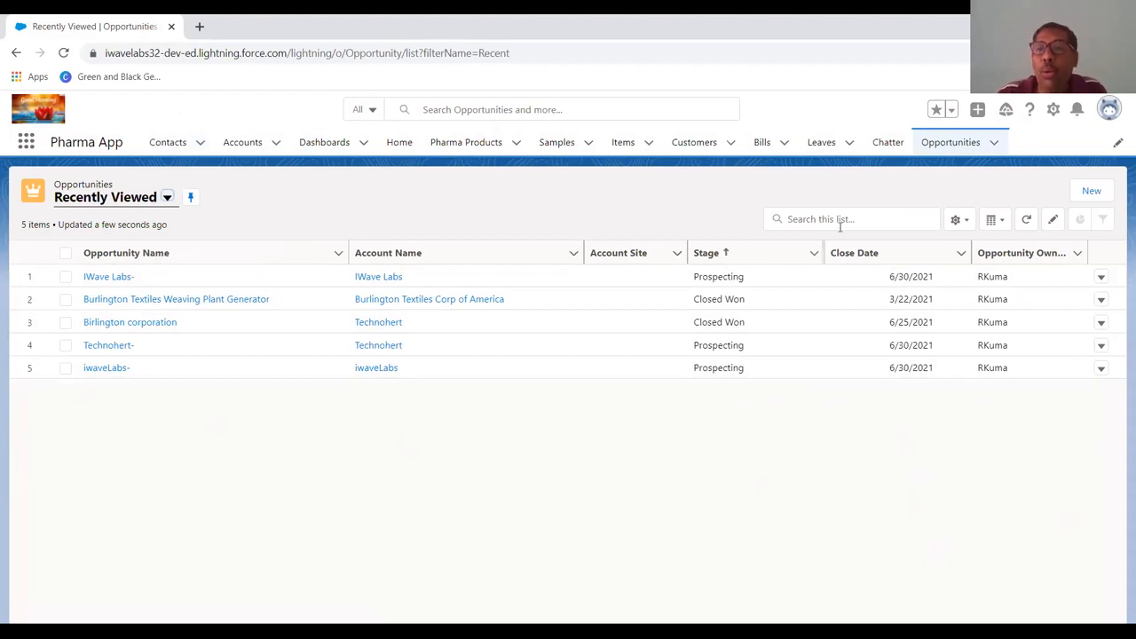
pyautogui.click(1092, 192)
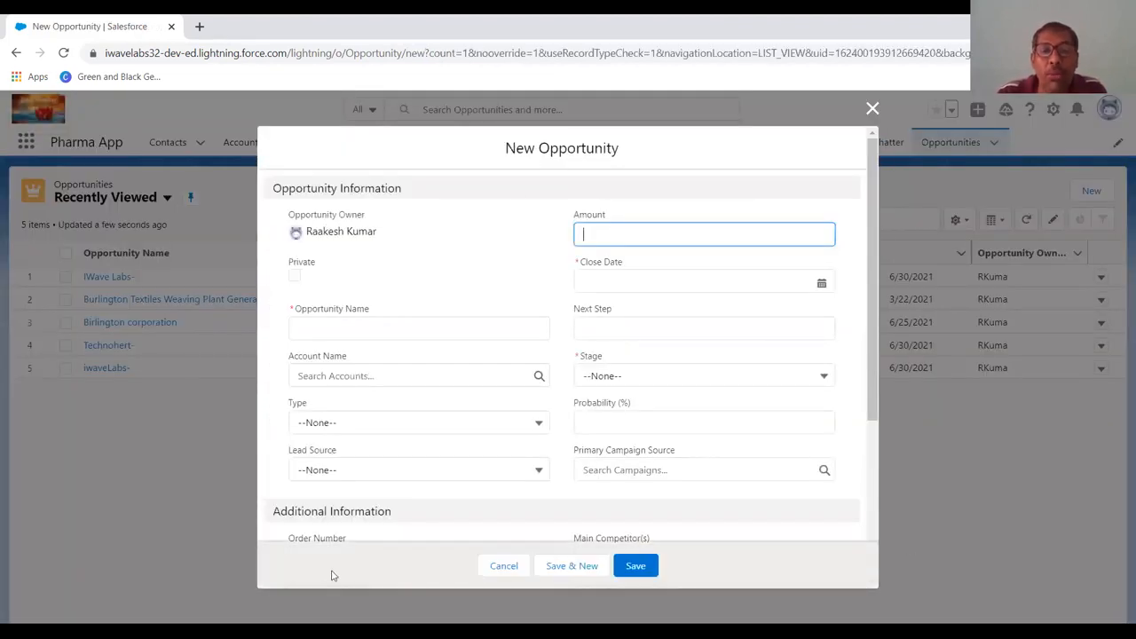
pyautogui.click(445, 331)
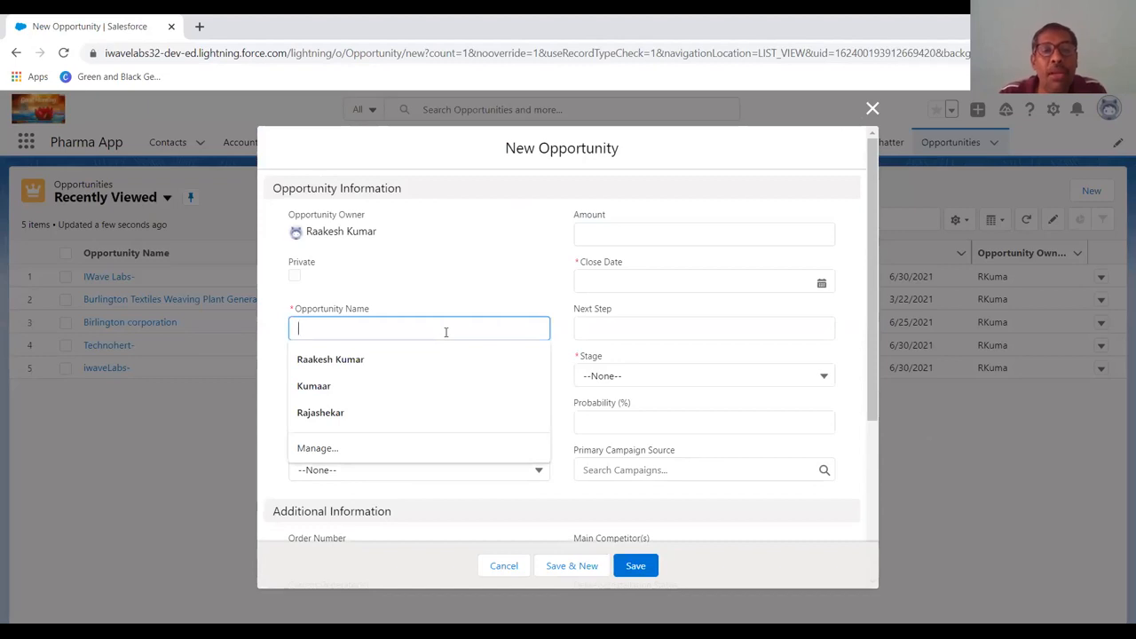
pyautogui.write('Lan')
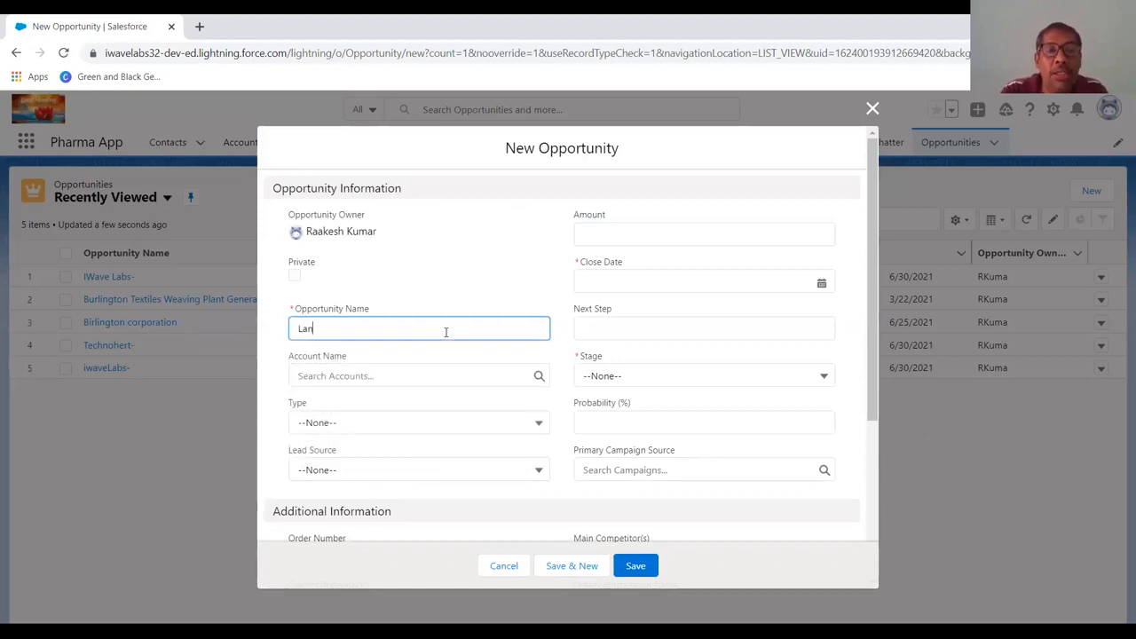
pyautogui.write('d Disposal')
pyautogui.press('Tab')
pyautogui.click(435, 373)
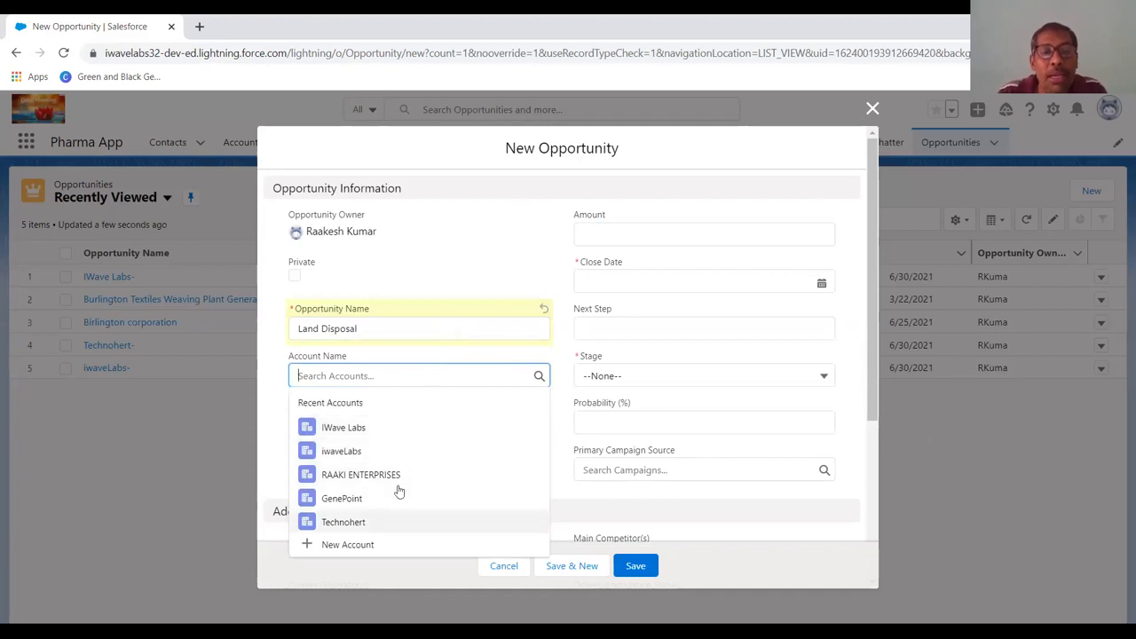
pyautogui.click(379, 474)
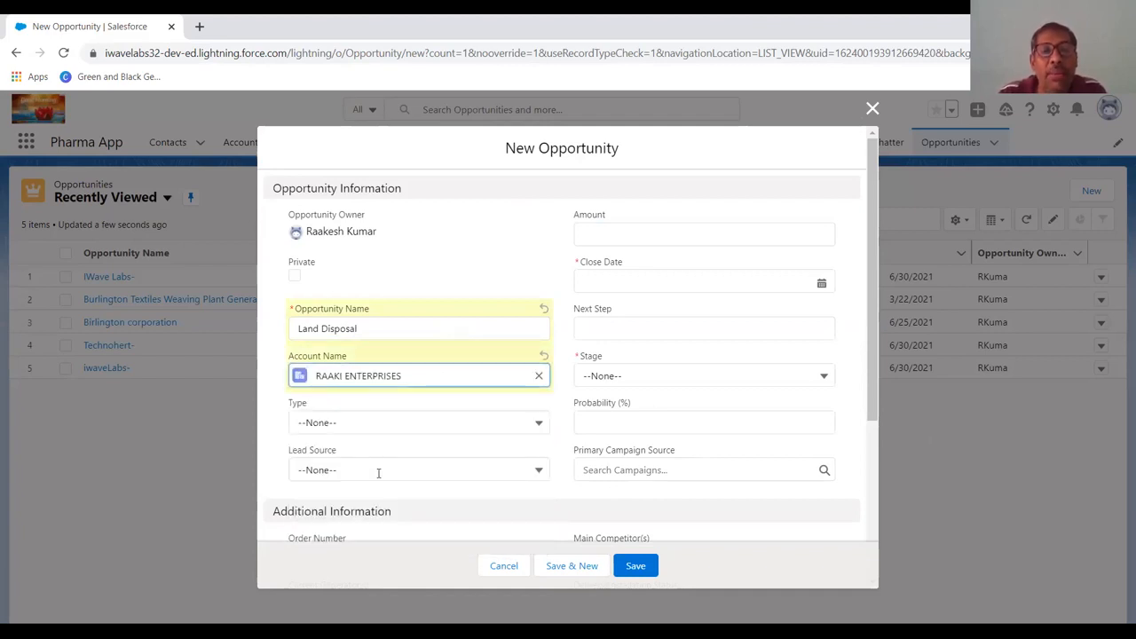
# Set the opportunity's type to Existing Customer - Replacement and its lead source to Partner Referral.
pyautogui.click(397, 417)
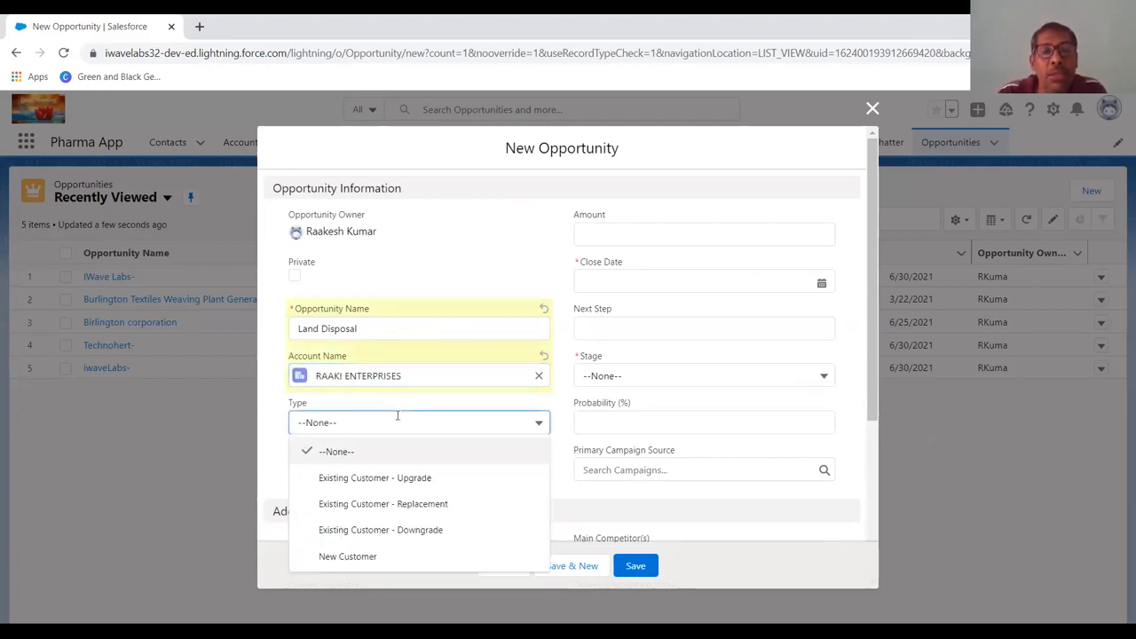
pyautogui.click(398, 498)
pyautogui.click(400, 470)
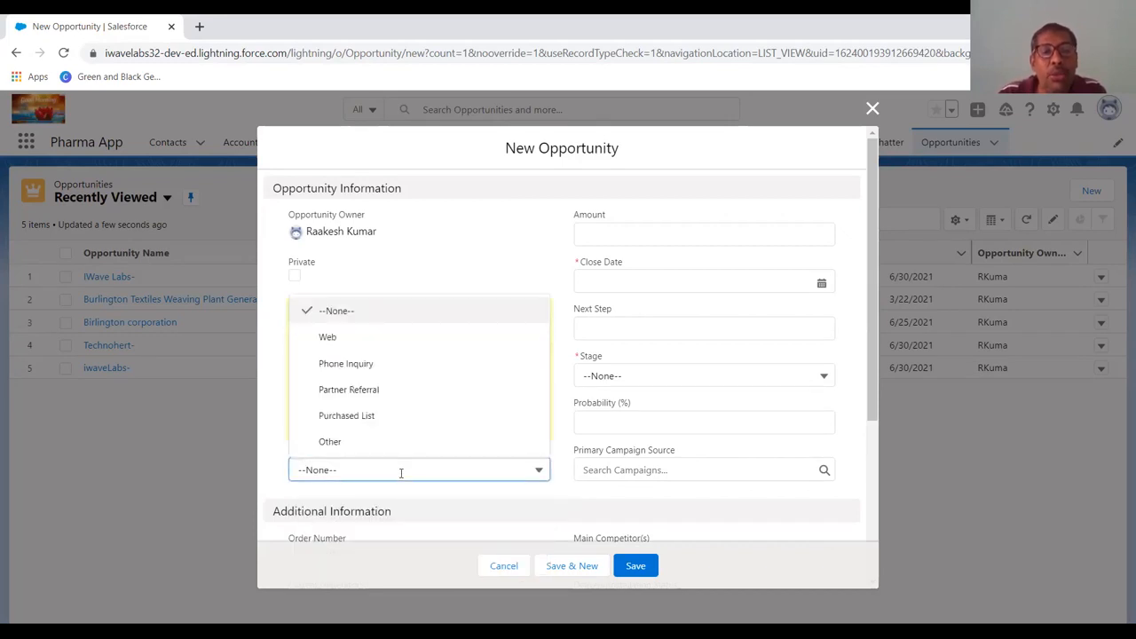
pyautogui.click(398, 391)
# Set the opportunity's amount to 3500000 and its close date to 6/19/2021.
pyautogui.scroll(-2, 400, 489)
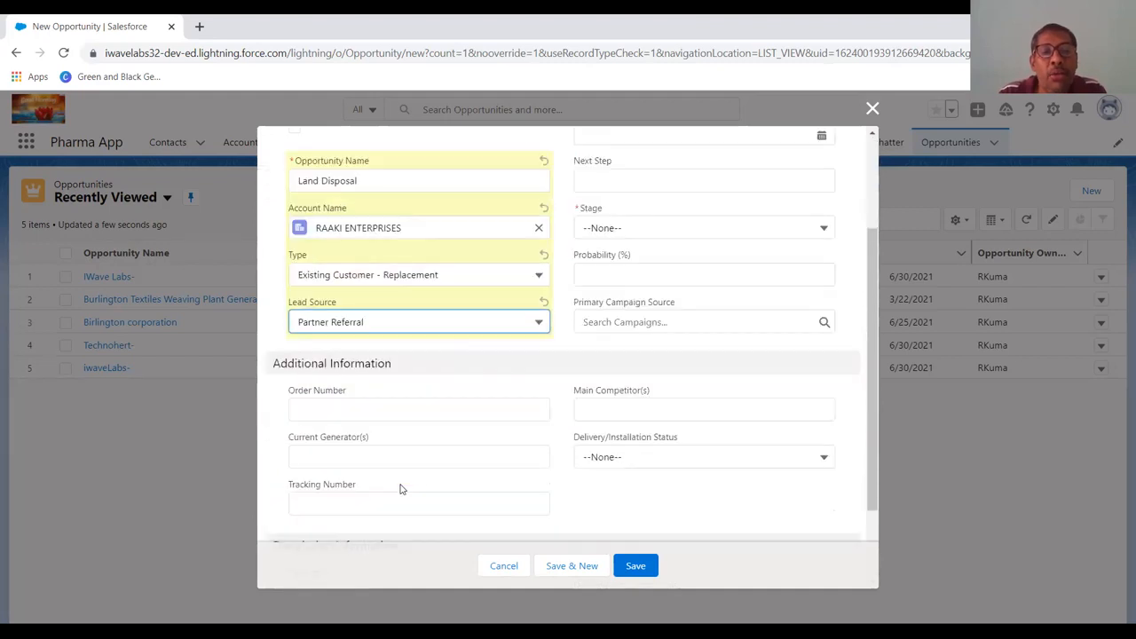
pyautogui.scroll(2, 400, 489)
pyautogui.click(655, 237)
pyautogui.write('3500000')
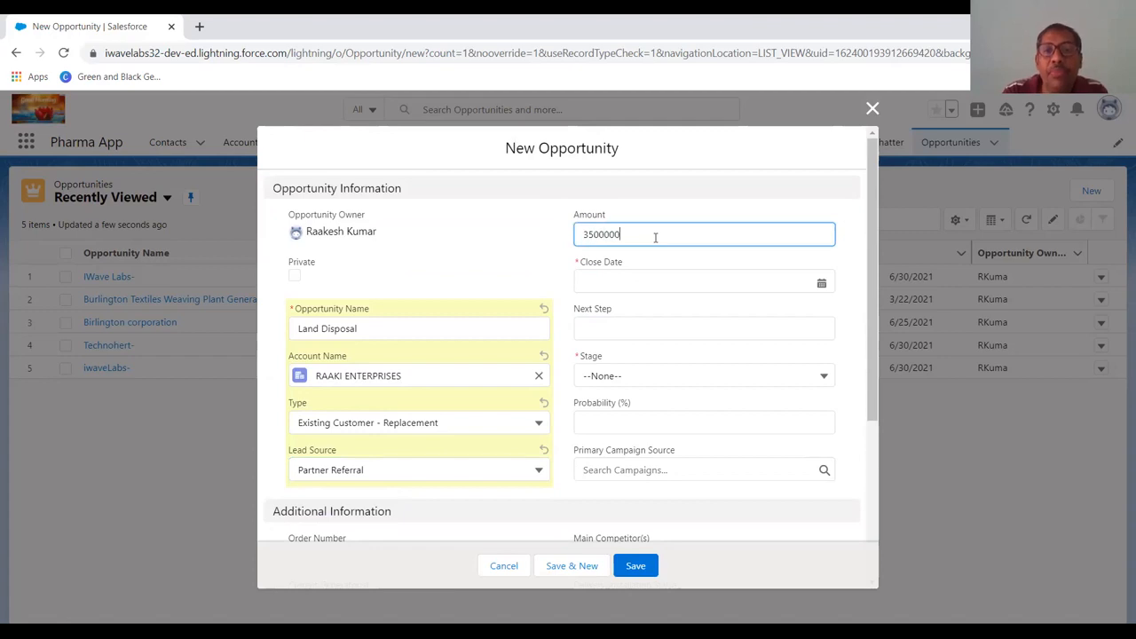
pyautogui.press('Tab')
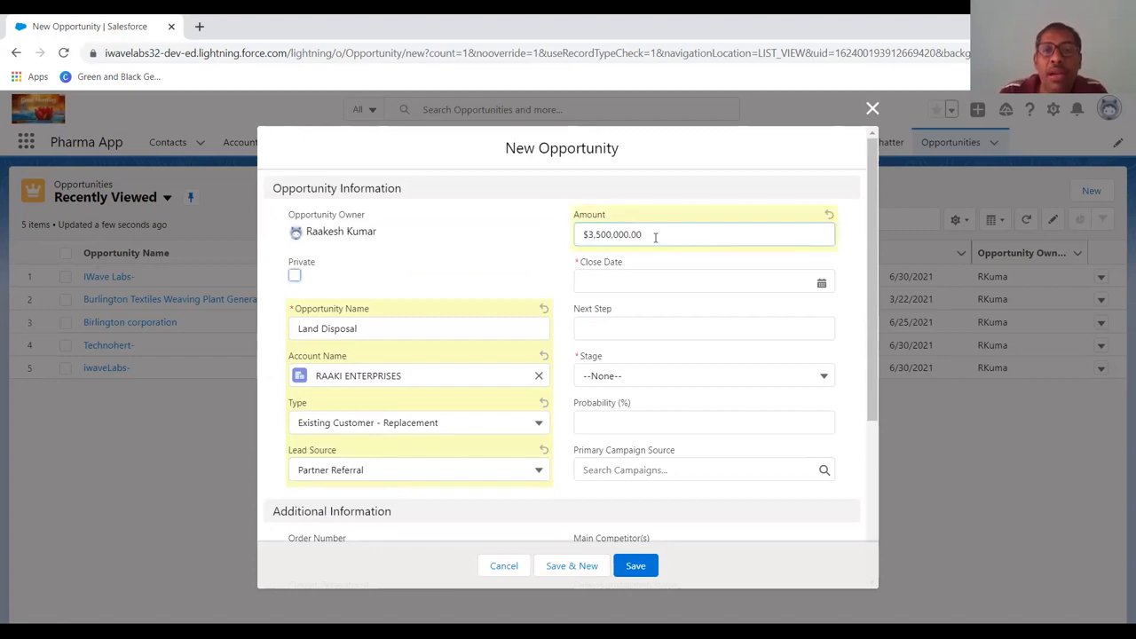
pyautogui.press('Tab')
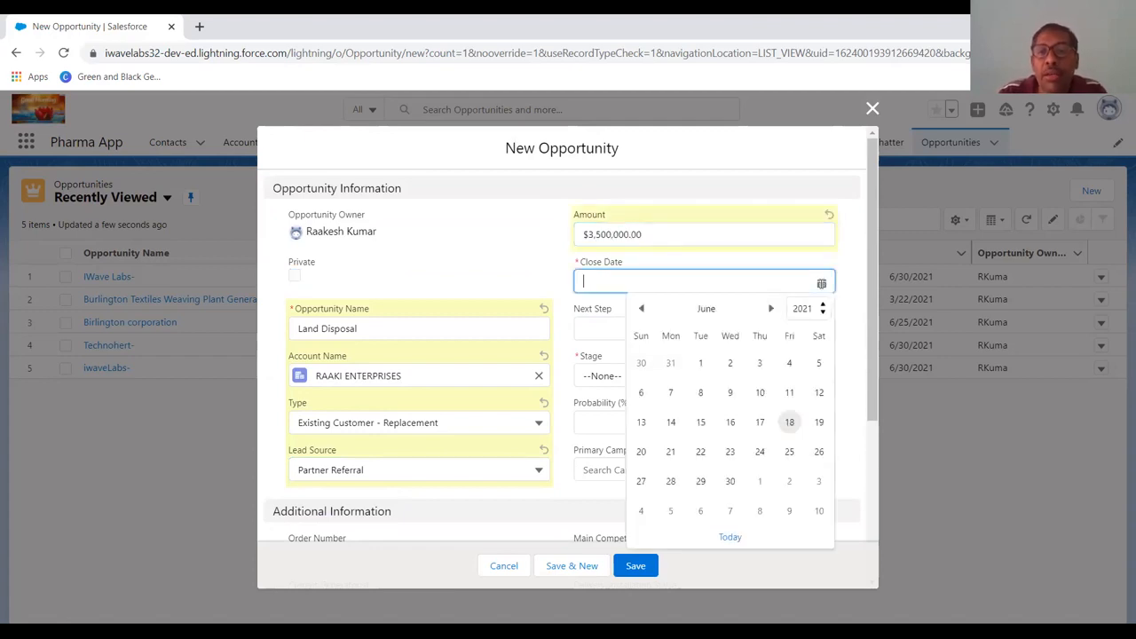
pyautogui.click(822, 422)
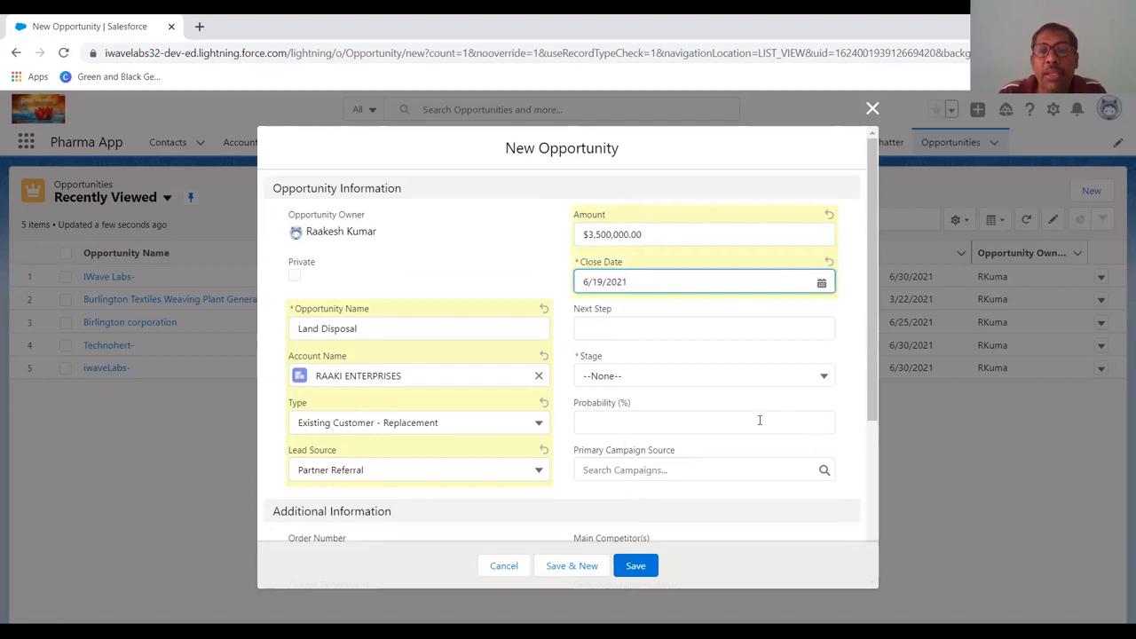
# Set the opportunity's stage to Needs Analysis and its probability to 30%.
pyautogui.click(714, 382)
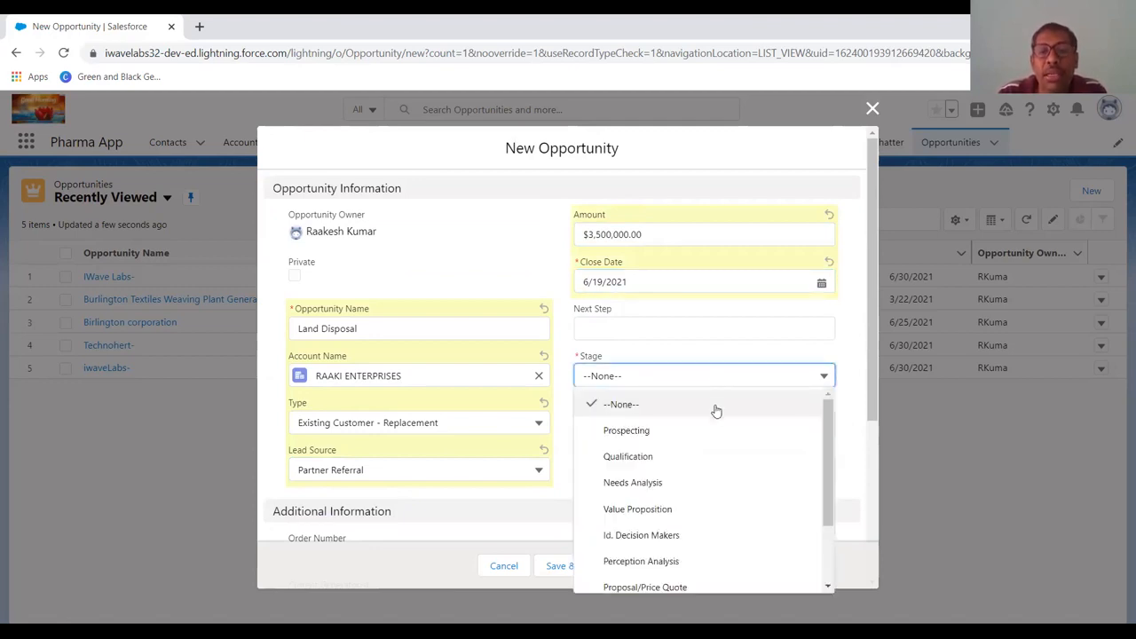
pyautogui.click(701, 484)
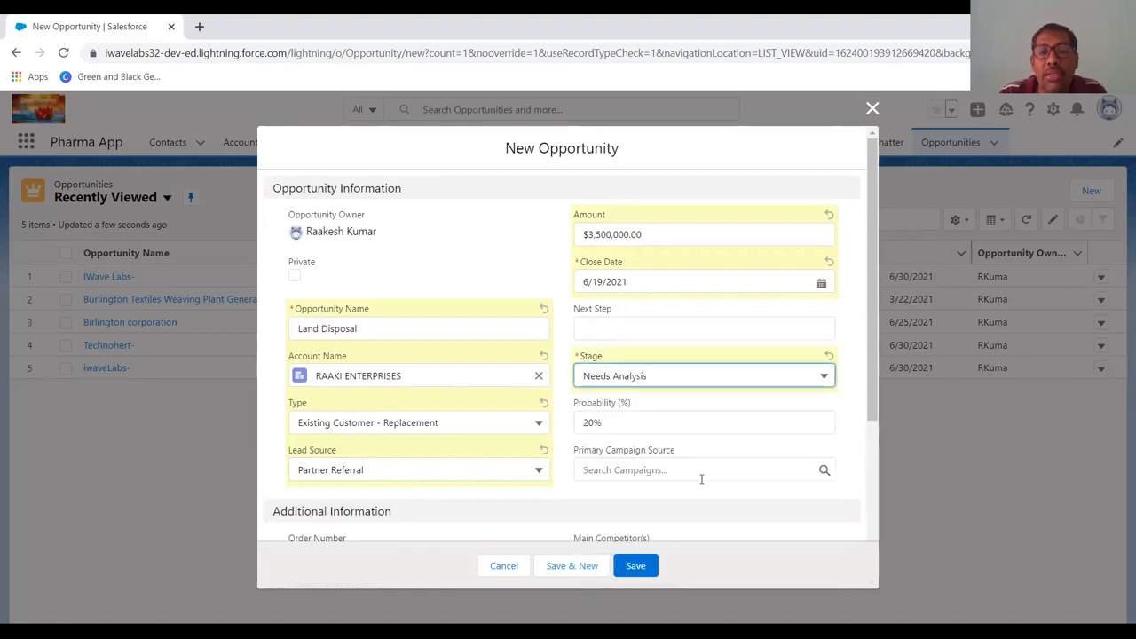
pyautogui.click(687, 429)
pyautogui.press('BackSpace')
pyautogui.press('BackSpace')
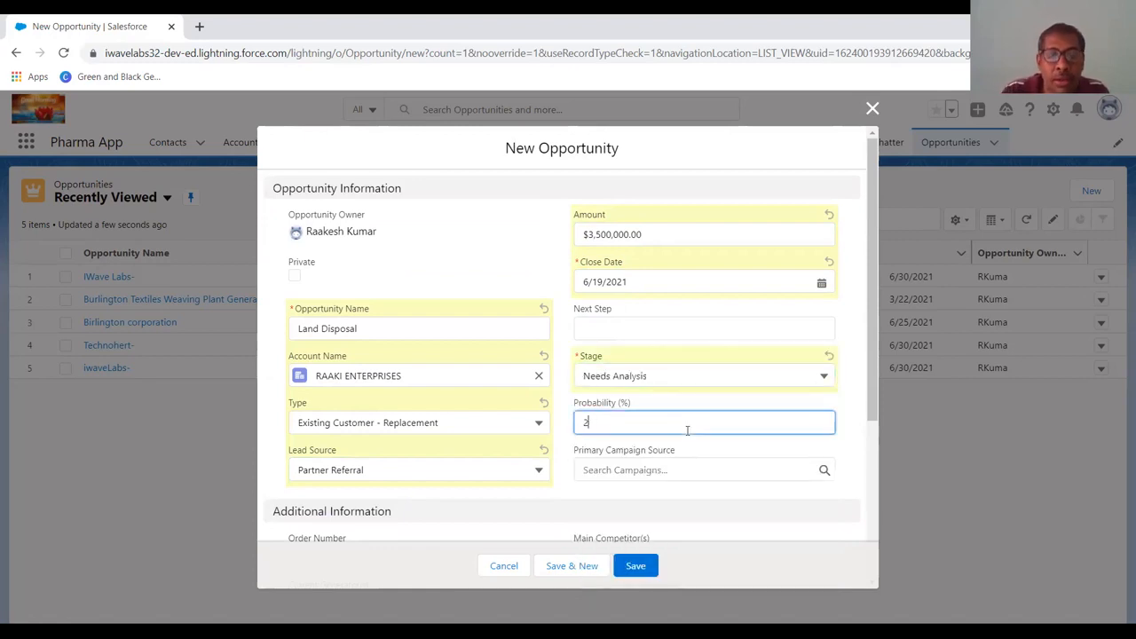
pyautogui.write('30')
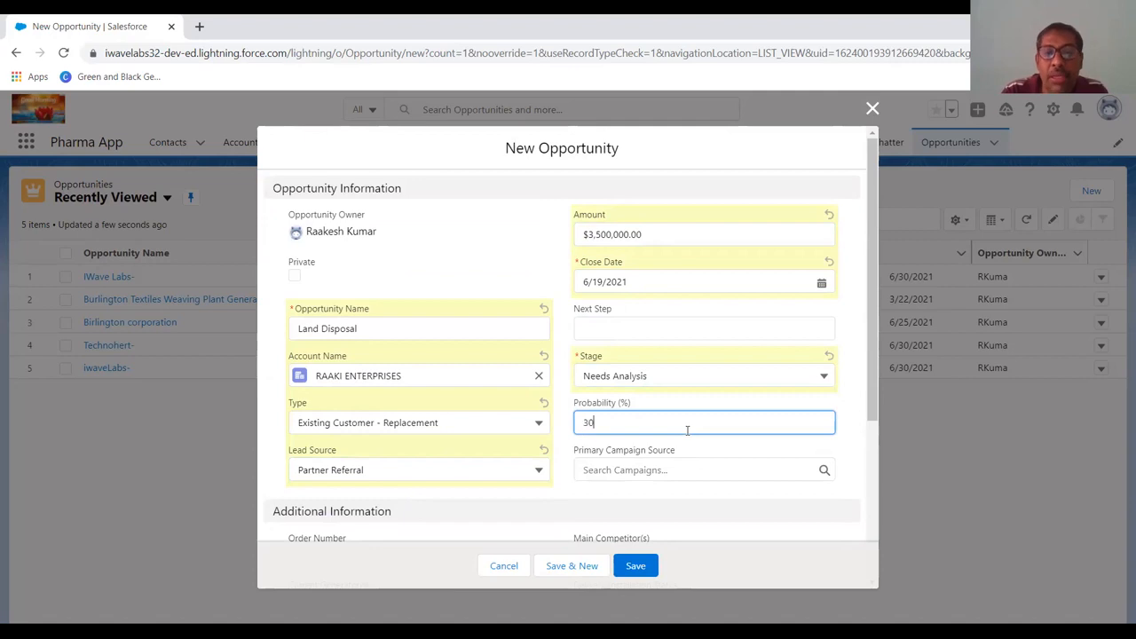
pyautogui.press('Tab')
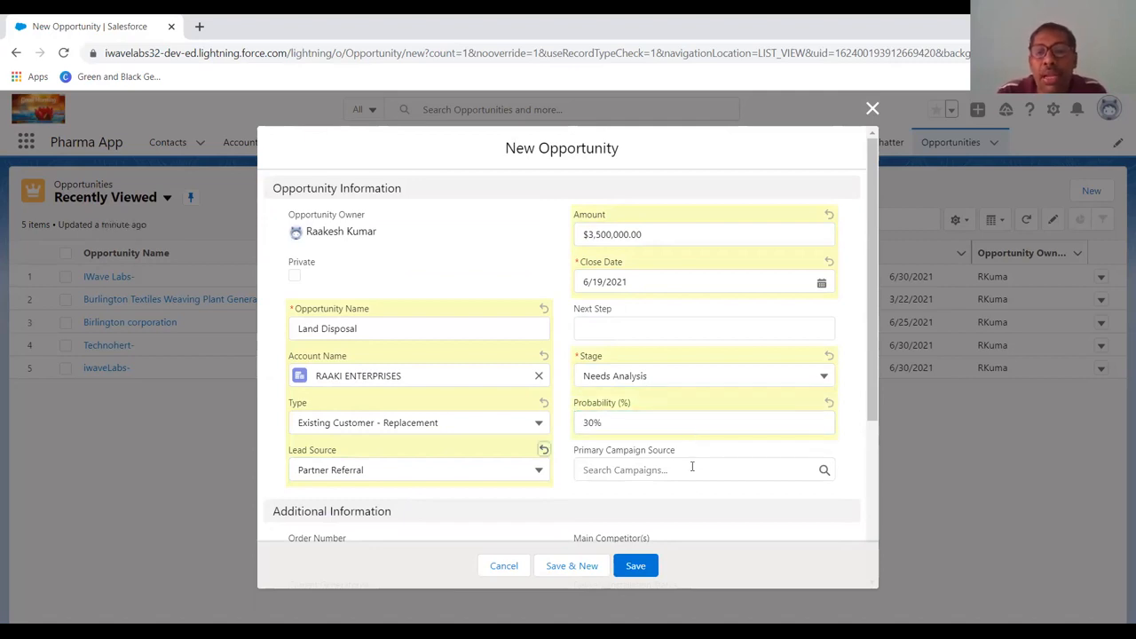
# Enter the order number in the opportunity's Additional Information section.
pyautogui.scroll(-1, 693, 467)
pyautogui.scroll(-1, 693, 467)
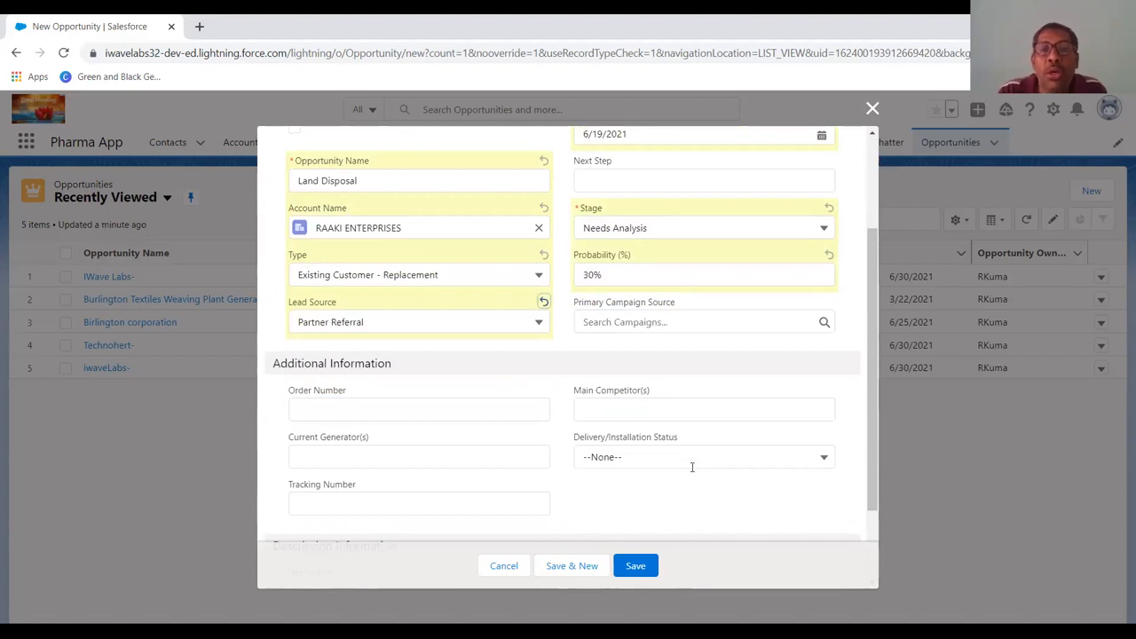
pyautogui.click(406, 414)
pyautogui.write('126789')
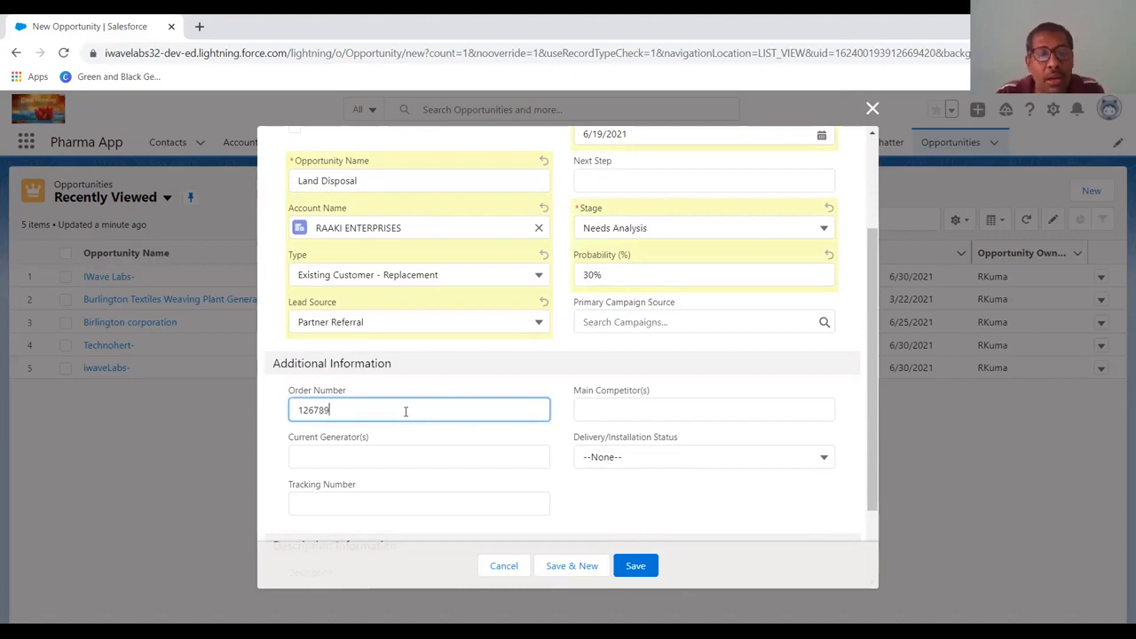
pyautogui.press('Tab')
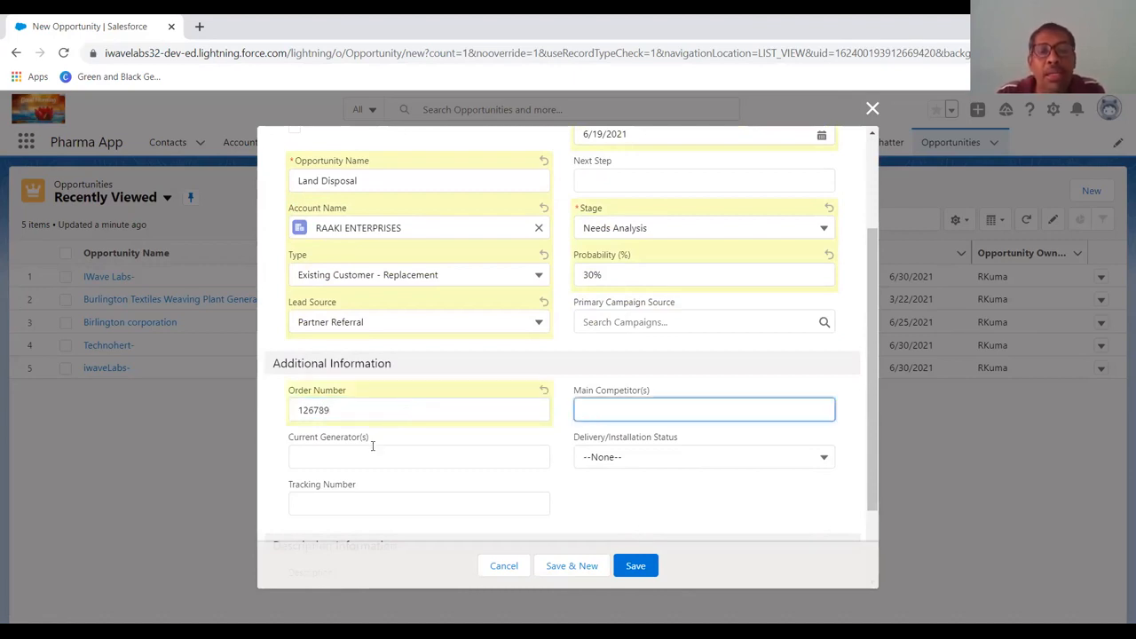
# Set the opportunity's delivery/installation status to In progress, fill in its tracking number, and save the record.
pyautogui.click(627, 458)
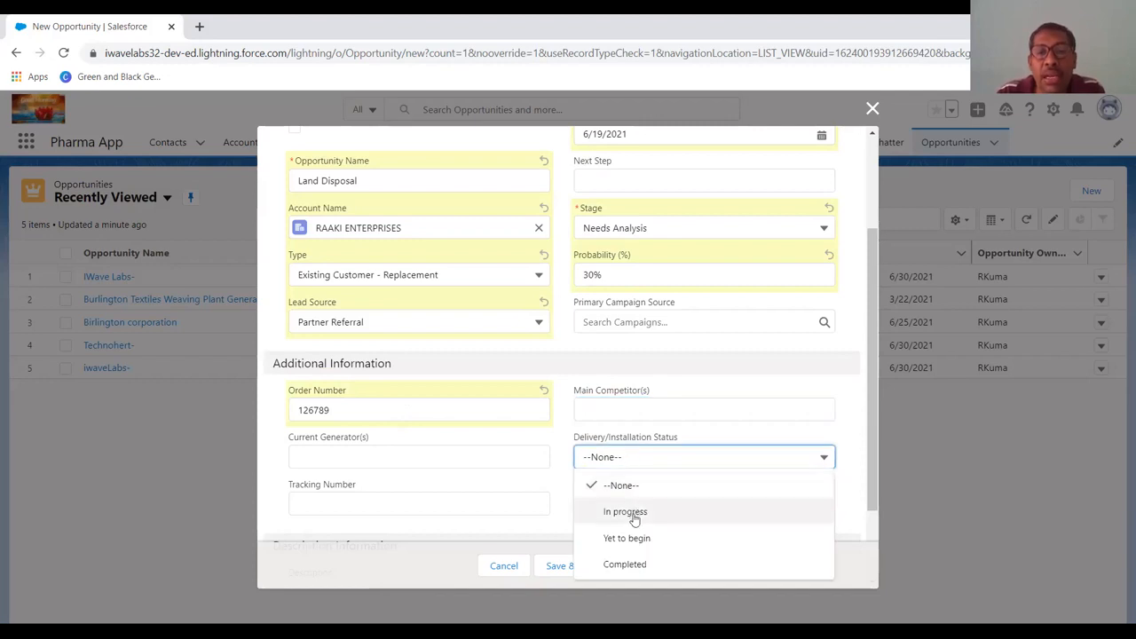
pyautogui.click(634, 519)
pyautogui.scroll(-2, 629, 479)
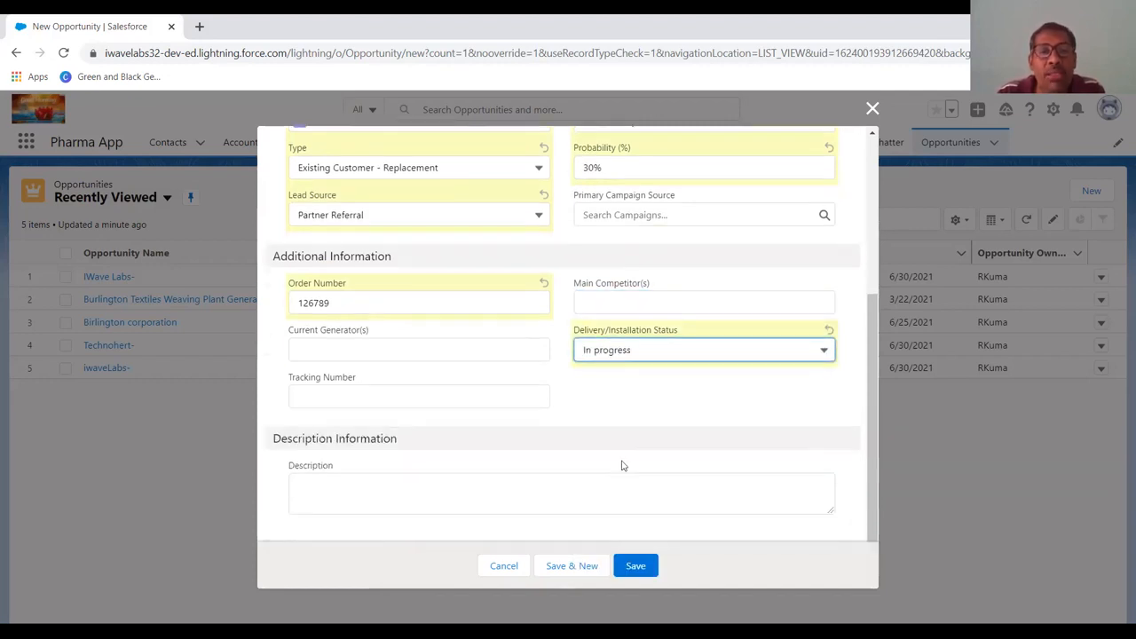
pyautogui.click(437, 396)
pyautogui.write('45')
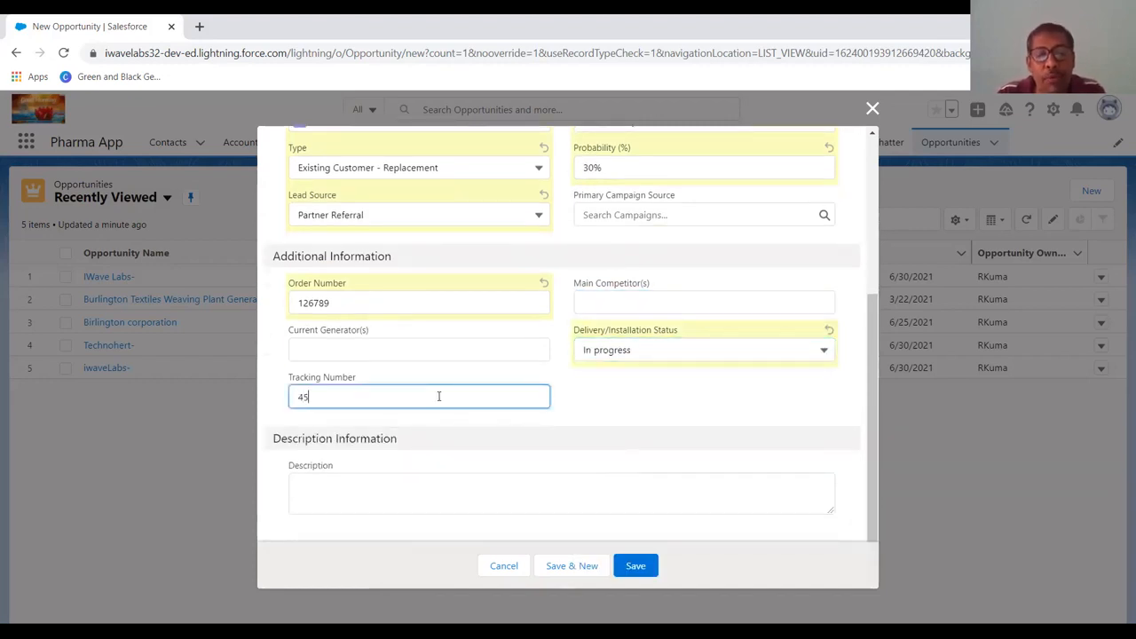
pyautogui.write('678')
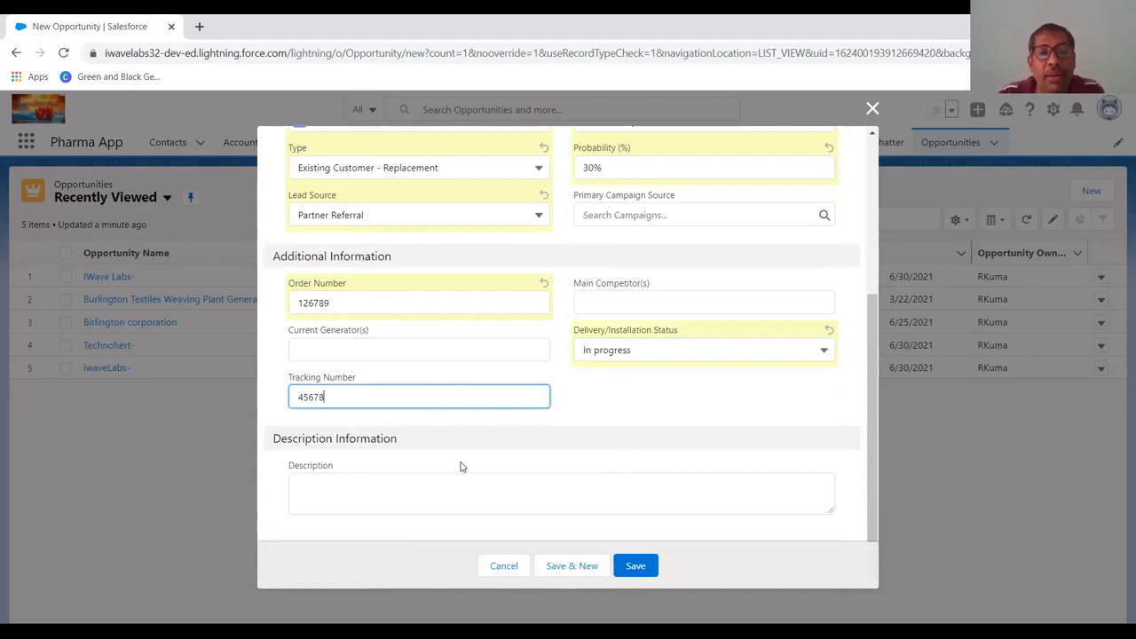
pyautogui.click(643, 566)
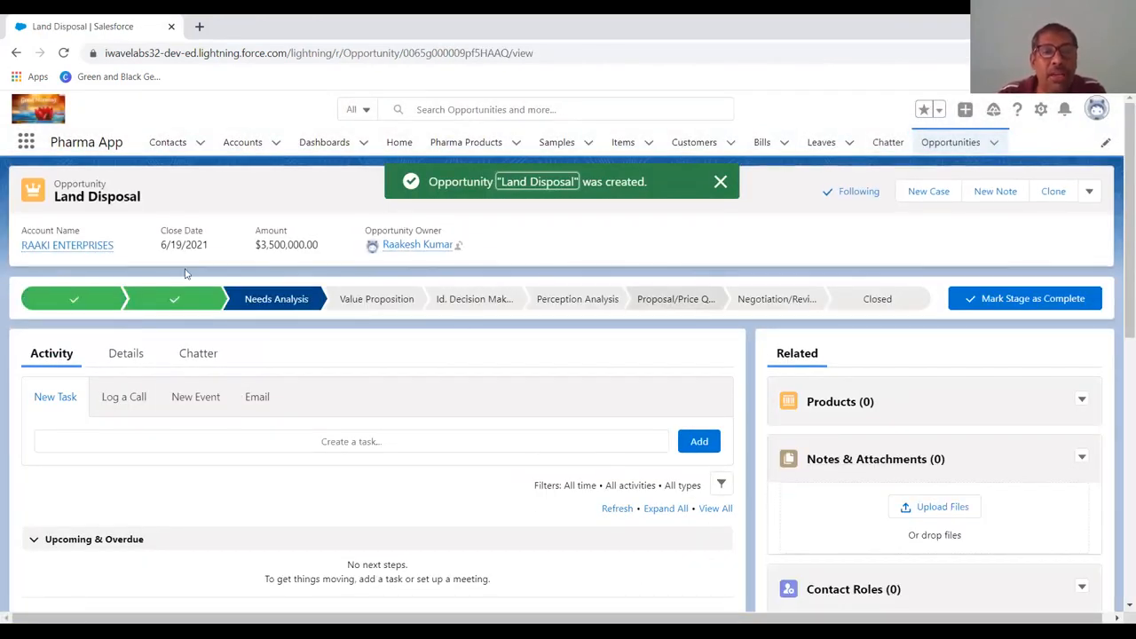
# Review the Details, Activity and Chatter sections of the Land Disposal opportunity record.
pyautogui.click(127, 356)
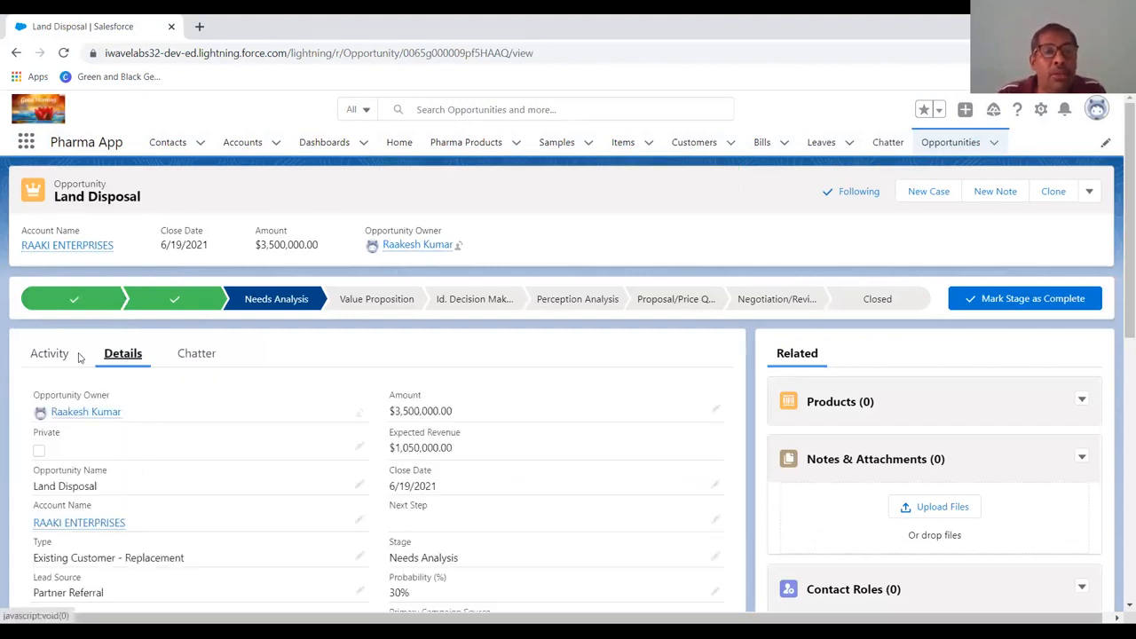
pyautogui.click(36, 356)
pyautogui.click(213, 359)
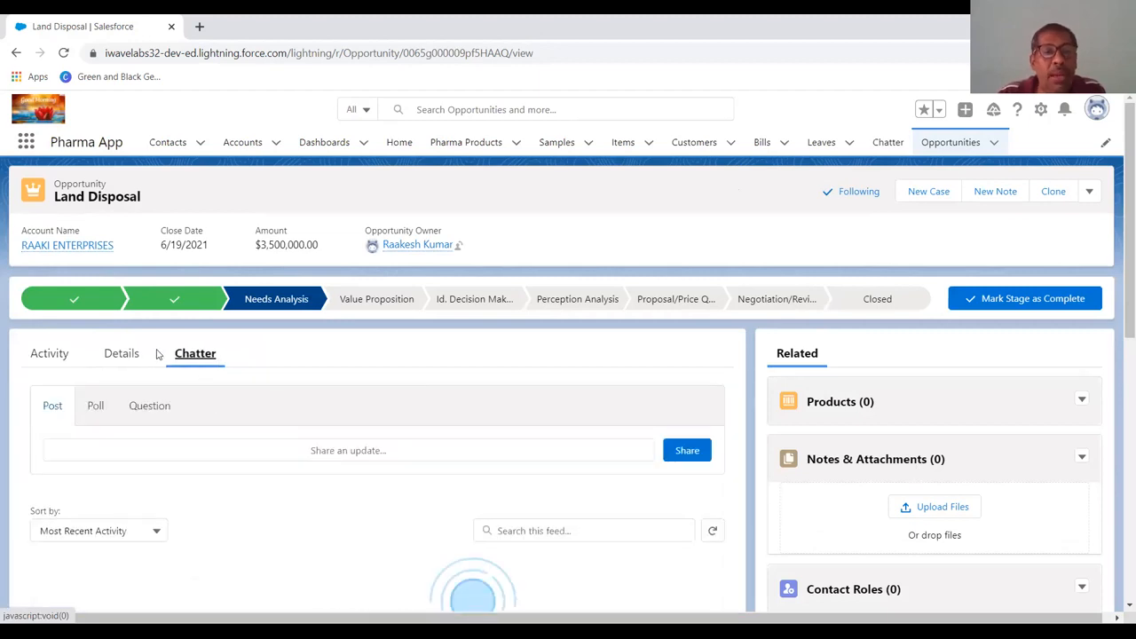
pyautogui.click(55, 358)
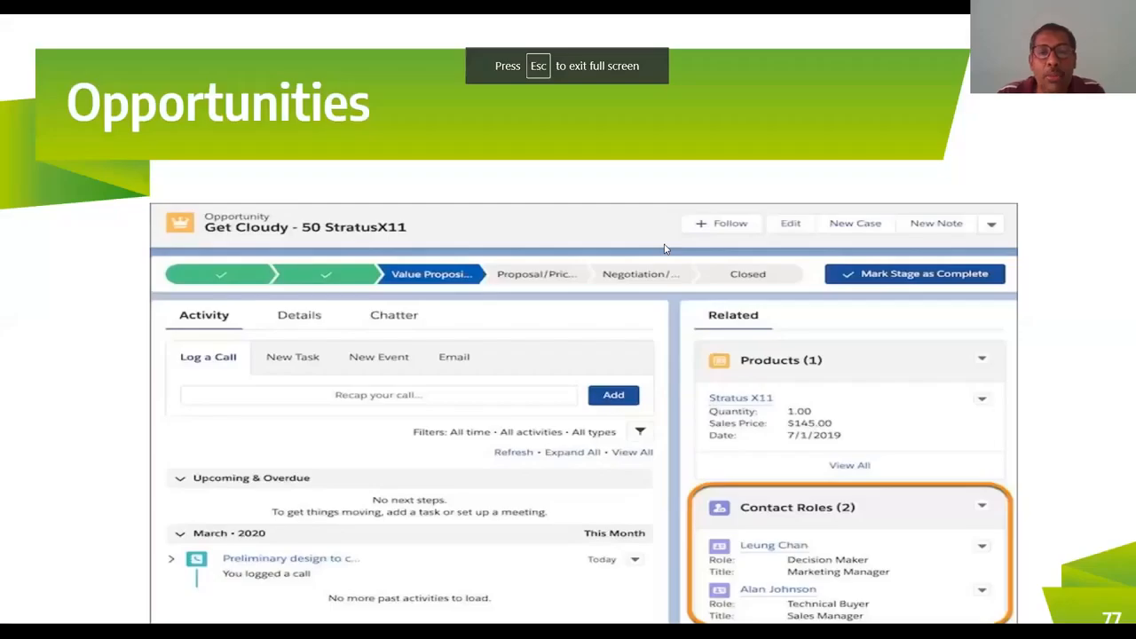
pyautogui.press('Right')
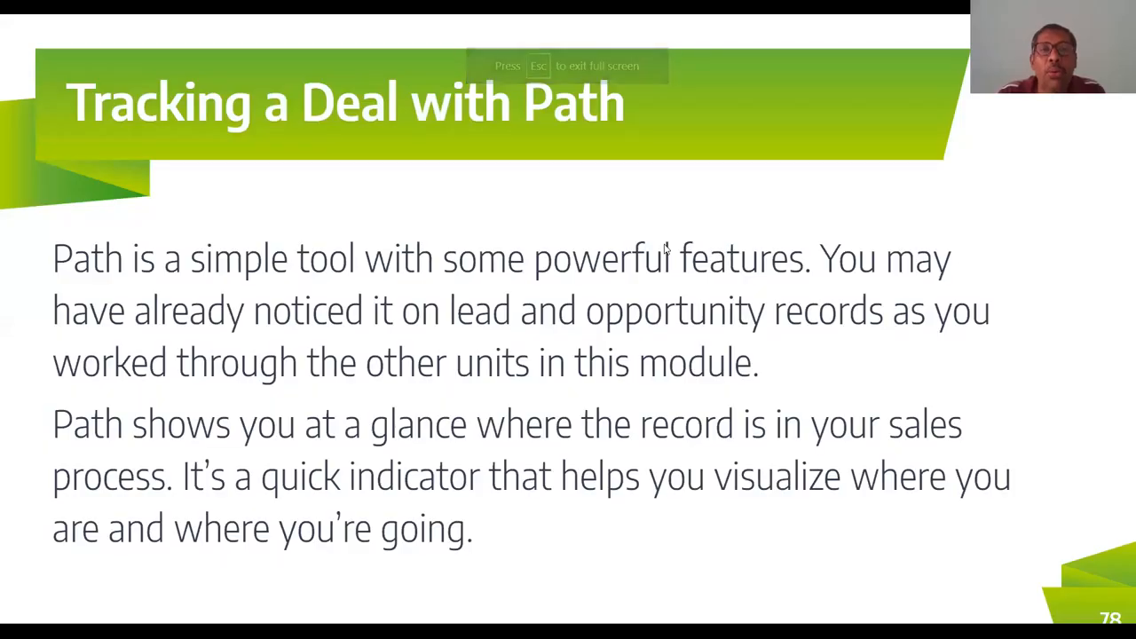
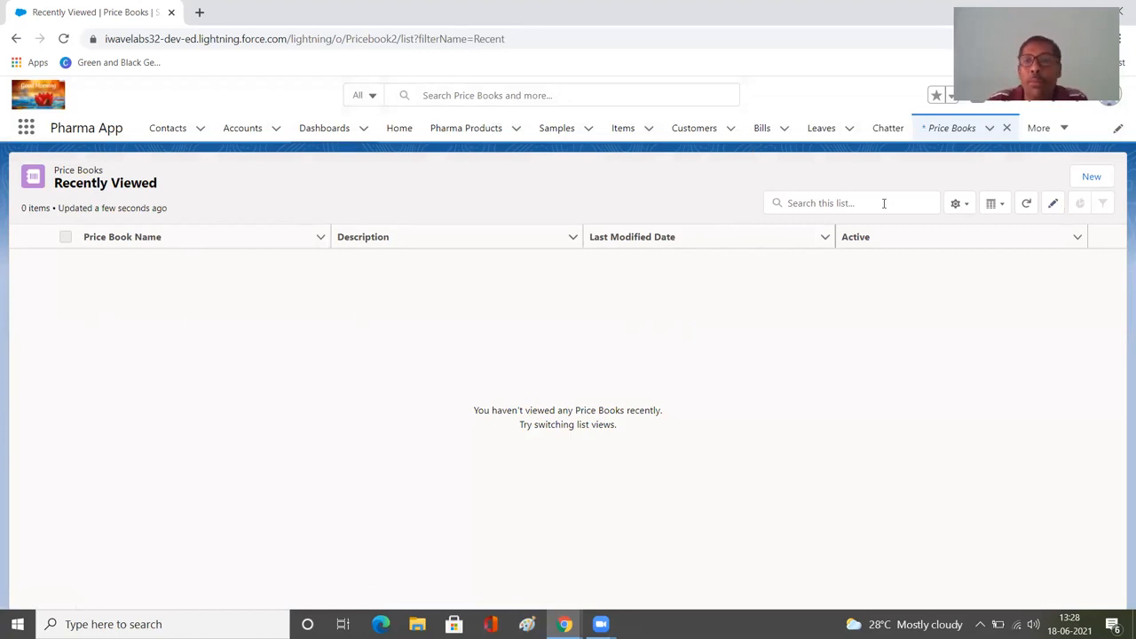
pyautogui.click(1090, 177)
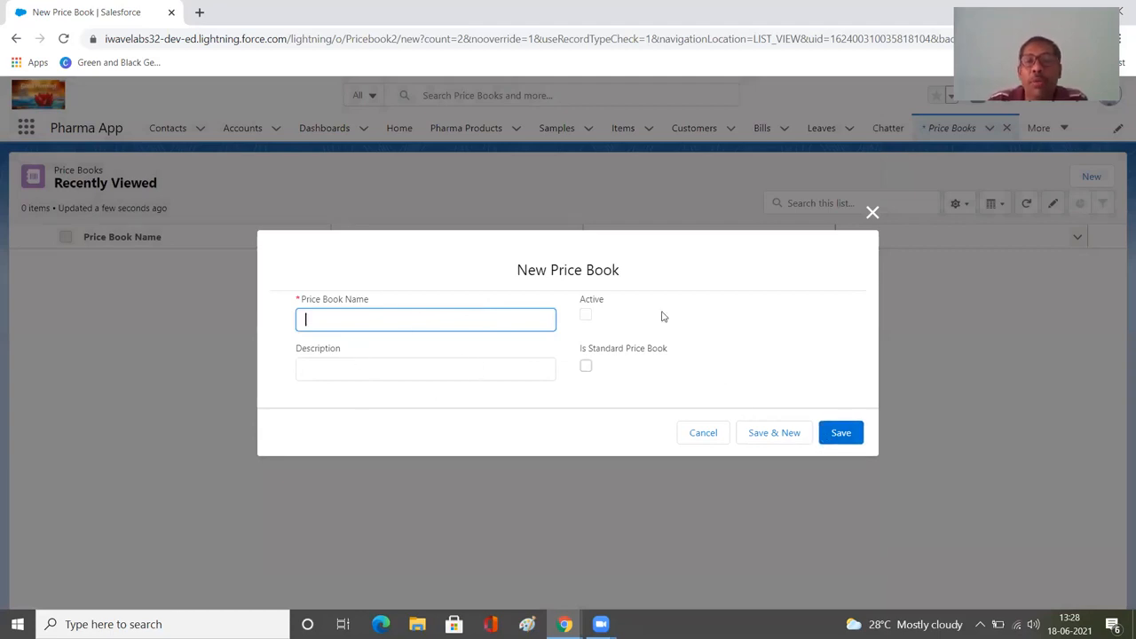
pyautogui.click(722, 439)
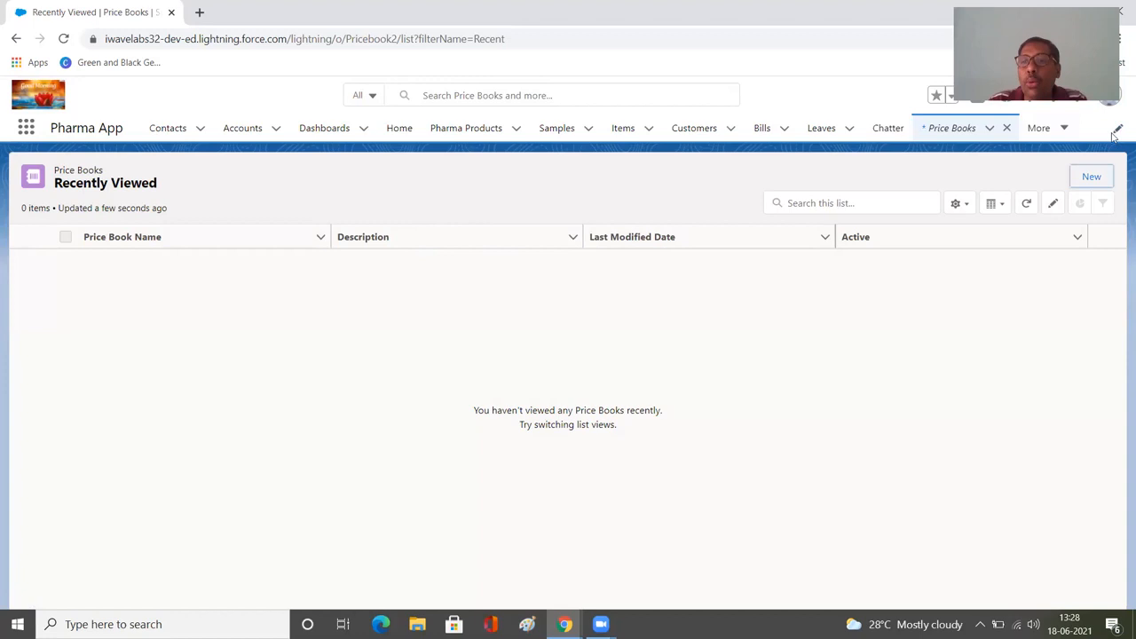
pyautogui.click(1007, 128)
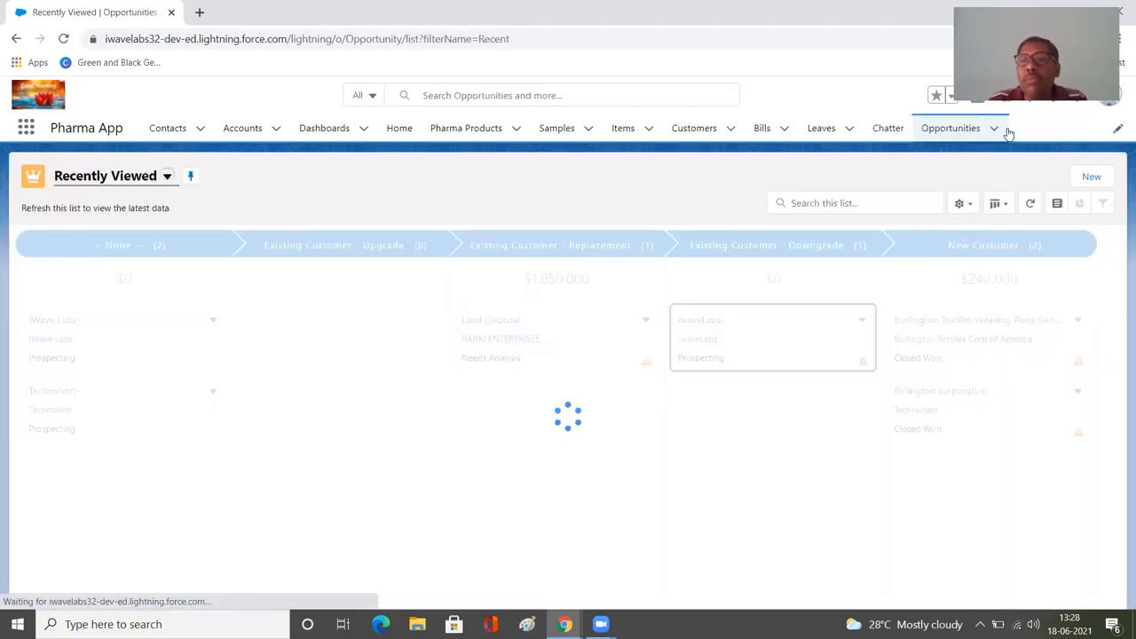
# Add Products to the Pharma App's navigation items and save the navigation bar.
pyautogui.click(1118, 129)
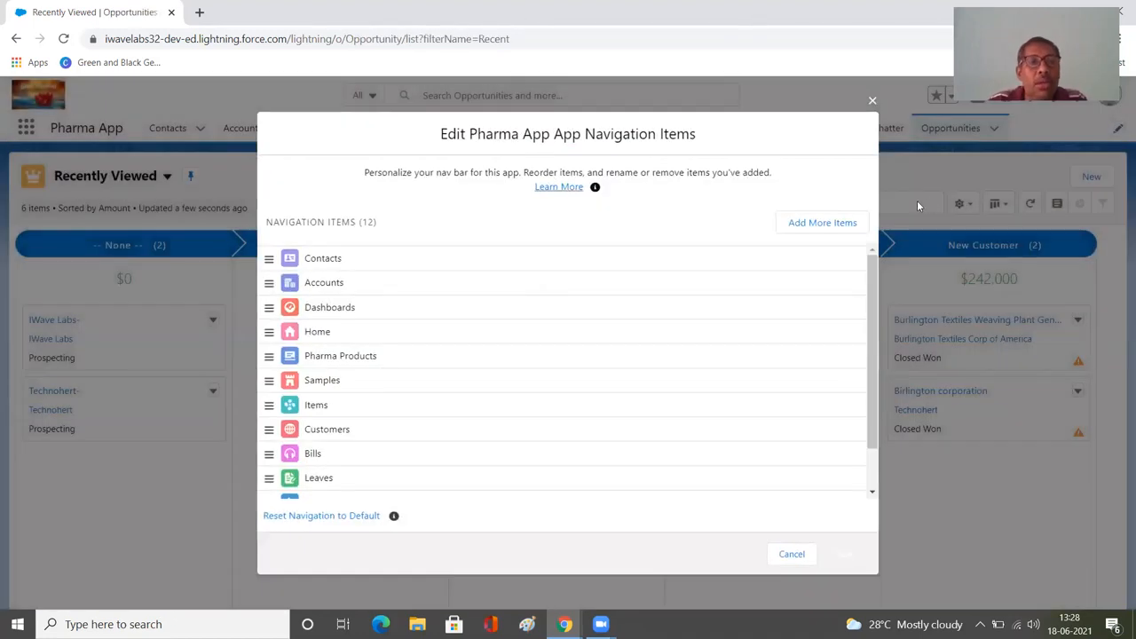
pyautogui.click(823, 223)
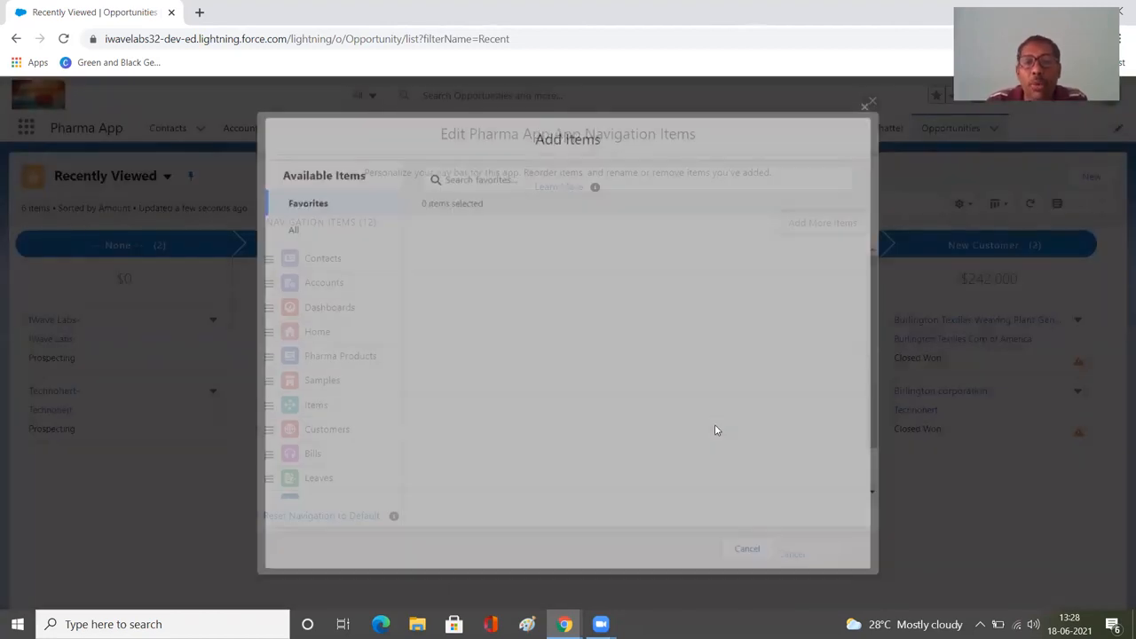
pyautogui.click(288, 232)
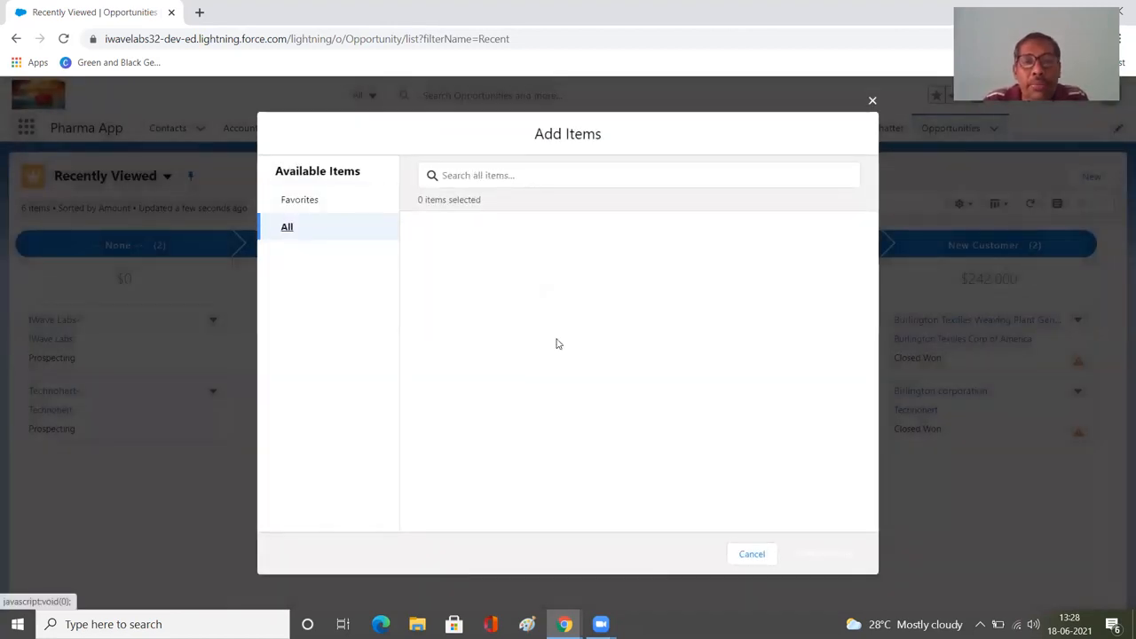
pyautogui.scroll(-10, 556, 344)
pyautogui.scroll(-20, 557, 349)
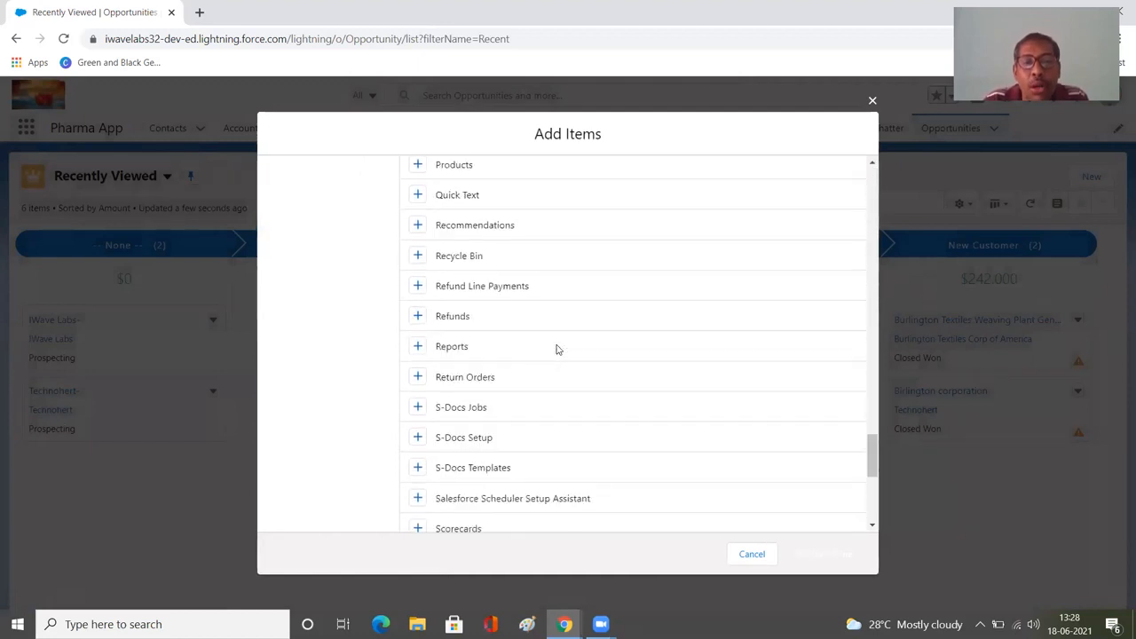
pyautogui.scroll(4, 558, 350)
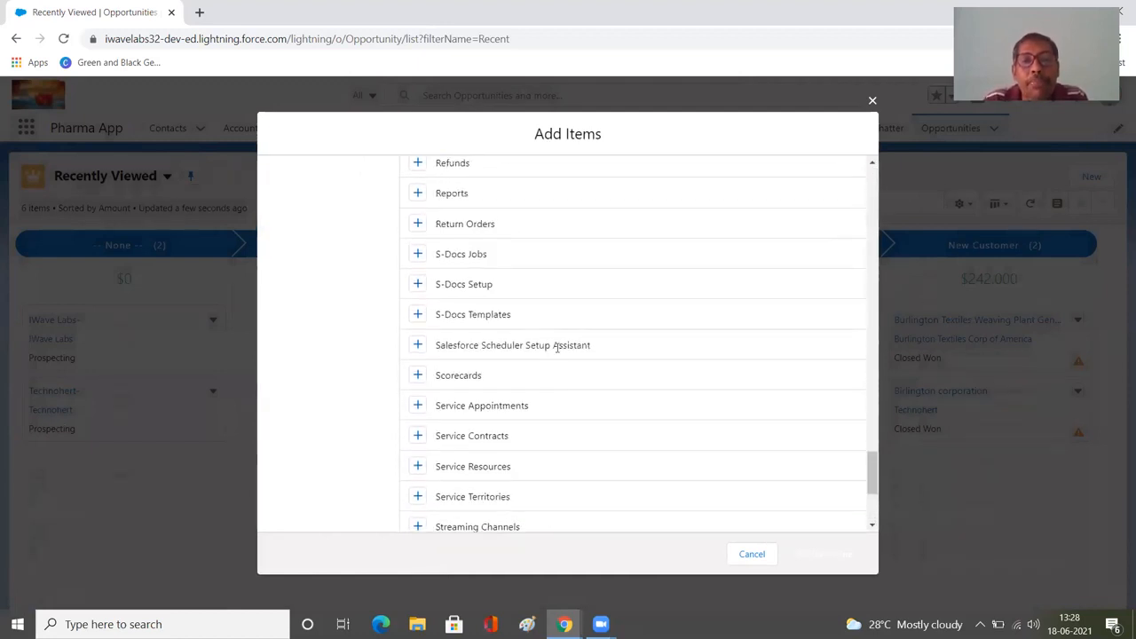
pyautogui.scroll(2, 558, 352)
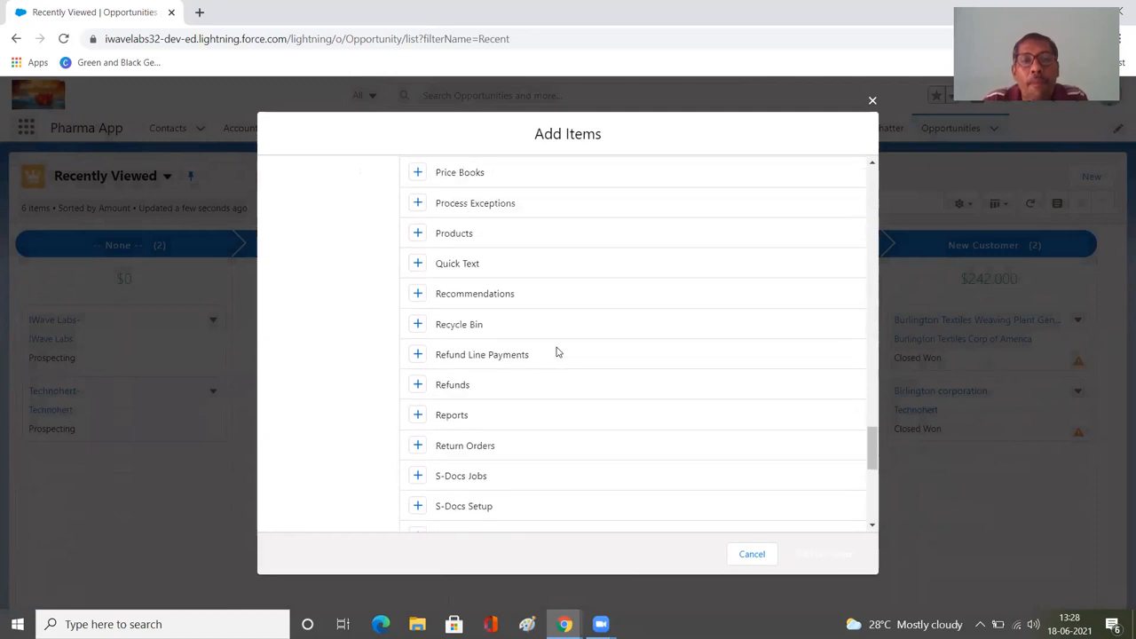
pyautogui.scroll(1, 558, 353)
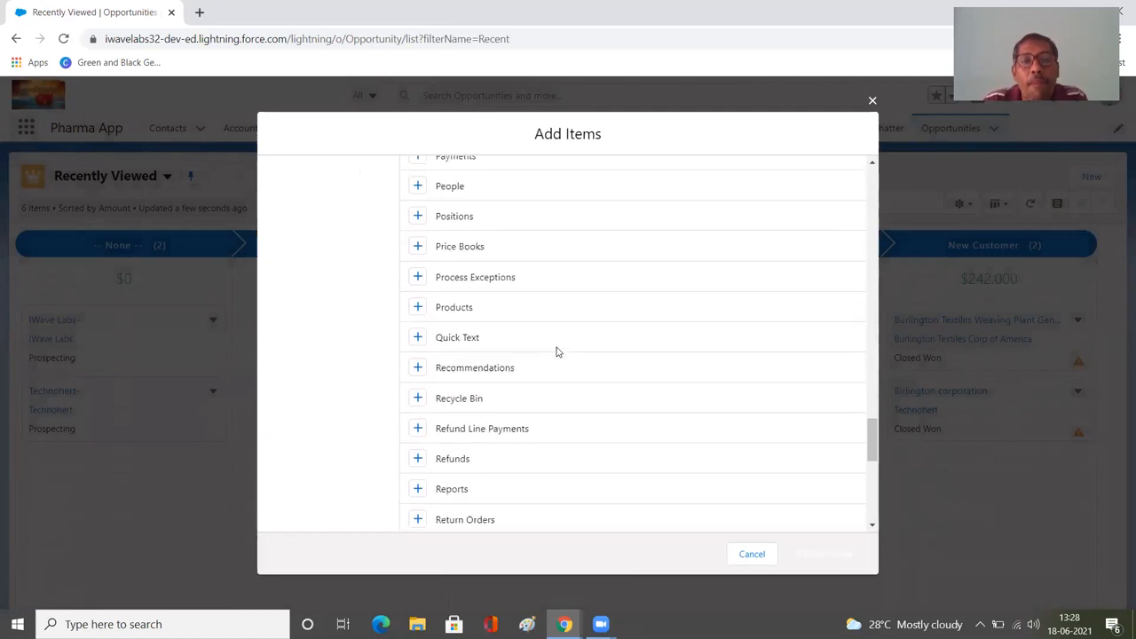
pyautogui.click(416, 307)
pyautogui.click(417, 271)
pyautogui.click(810, 549)
pyautogui.click(842, 557)
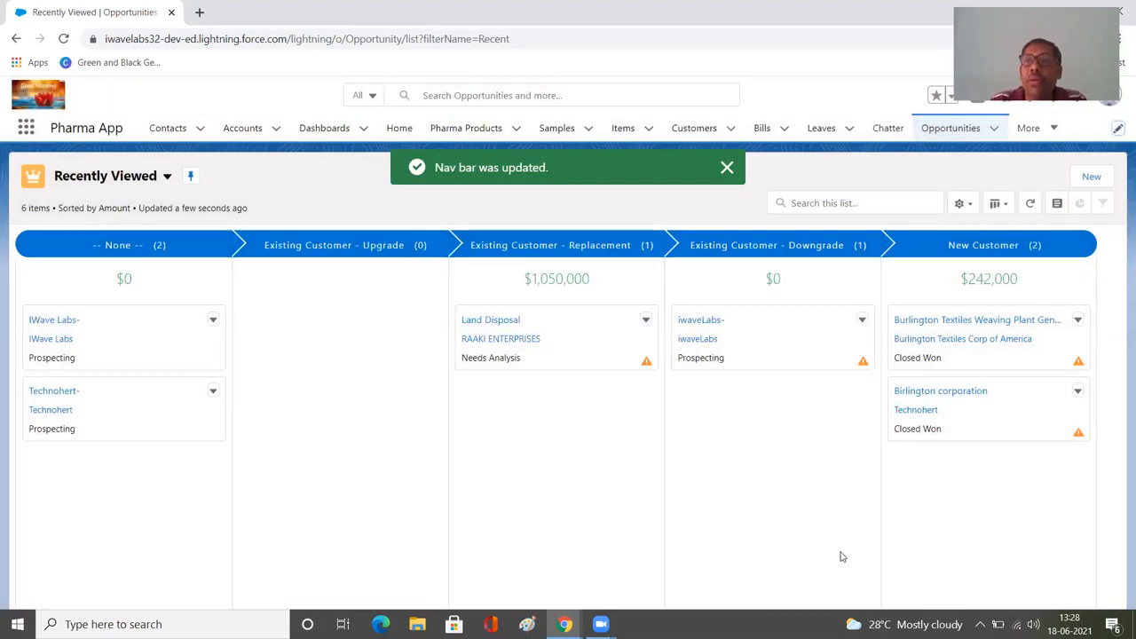
# Open the GenWatt Diesel 1000kW product from the All Products list view and show its related price books.
pyautogui.click(1054, 130)
pyautogui.click(1027, 160)
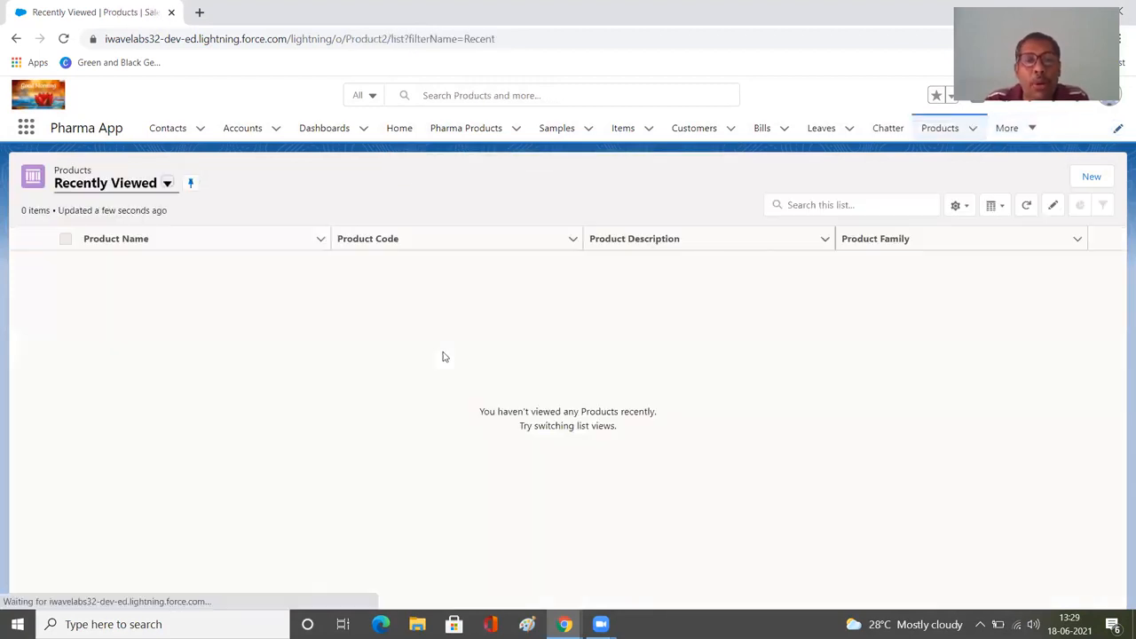
pyautogui.click(165, 185)
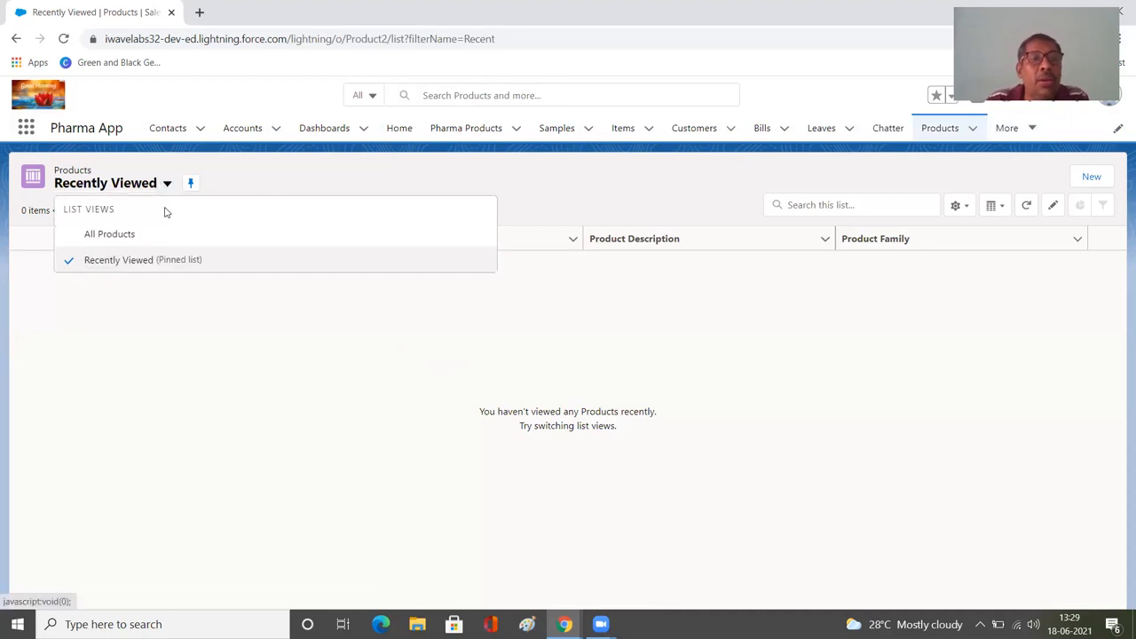
pyautogui.click(158, 236)
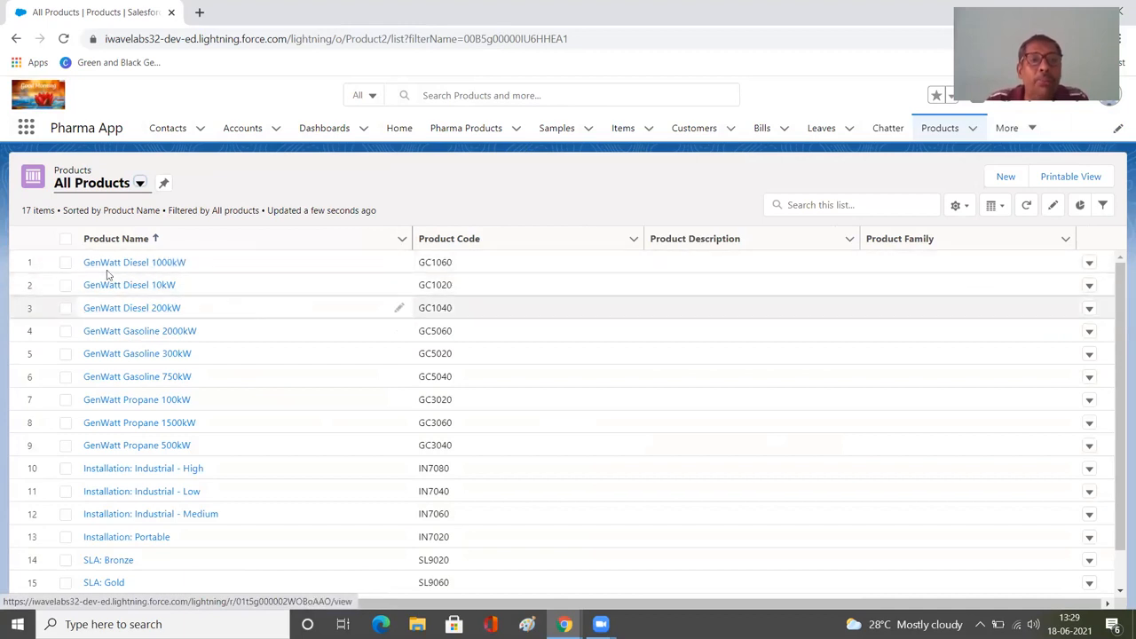
pyautogui.click(142, 266)
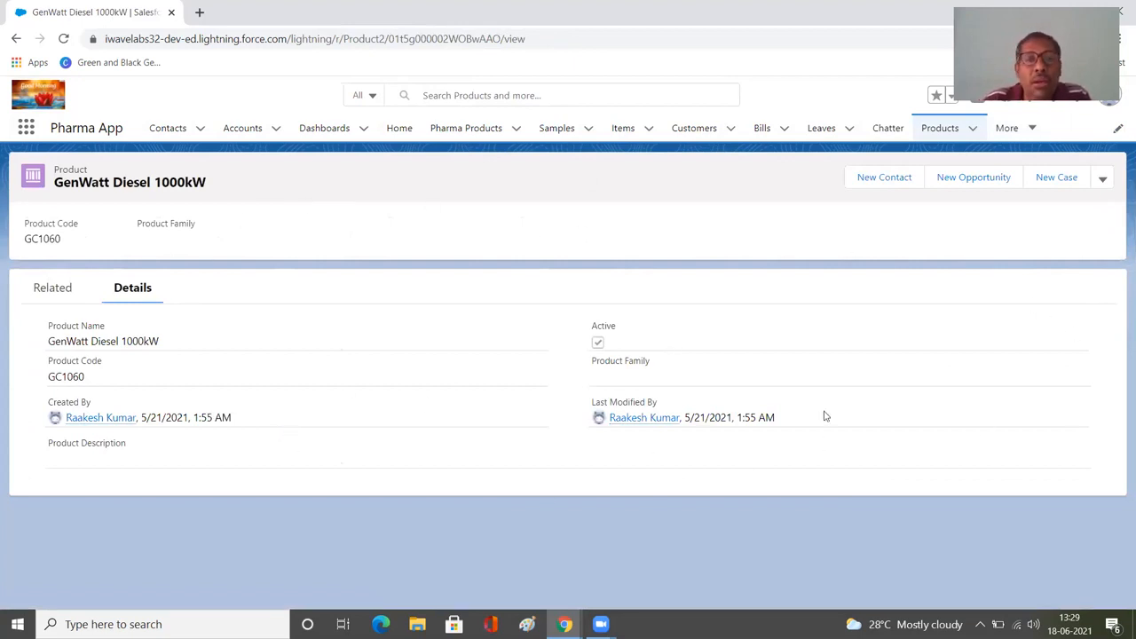
pyautogui.click(59, 287)
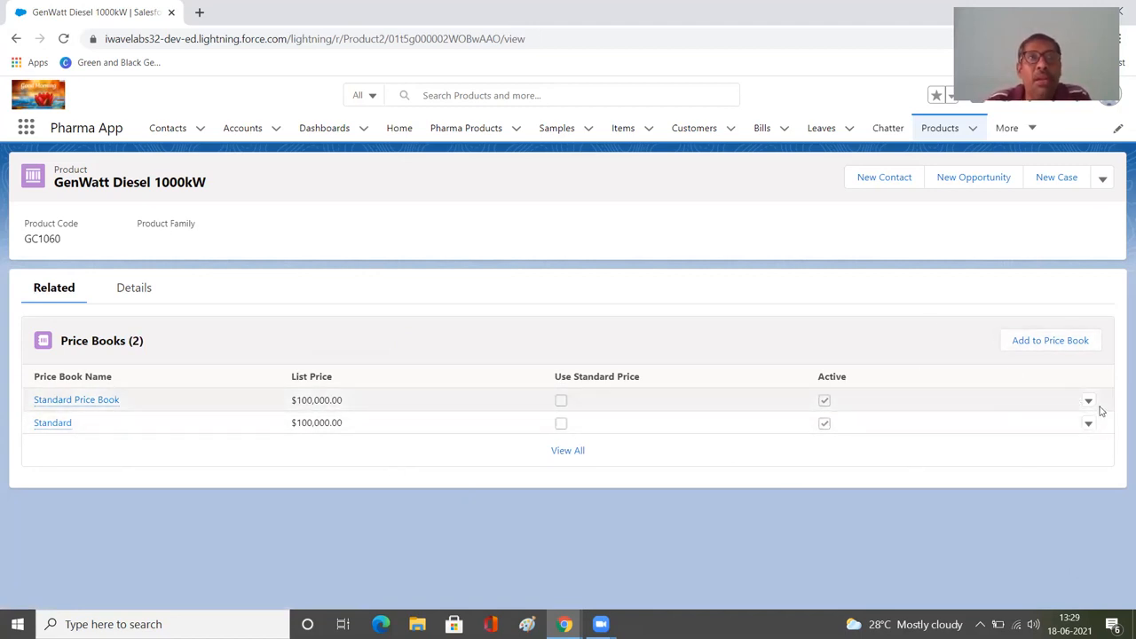
# Try to add GenWatt Diesel 1000kW to the Standard price book with USD as the currency.
pyautogui.click(1068, 340)
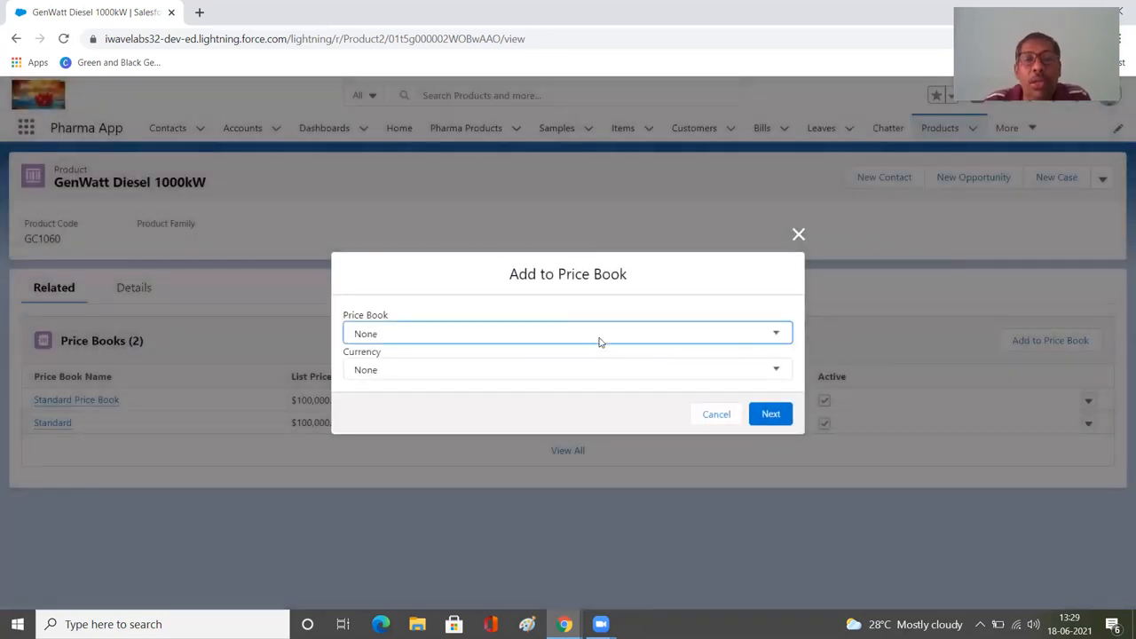
pyautogui.click(652, 341)
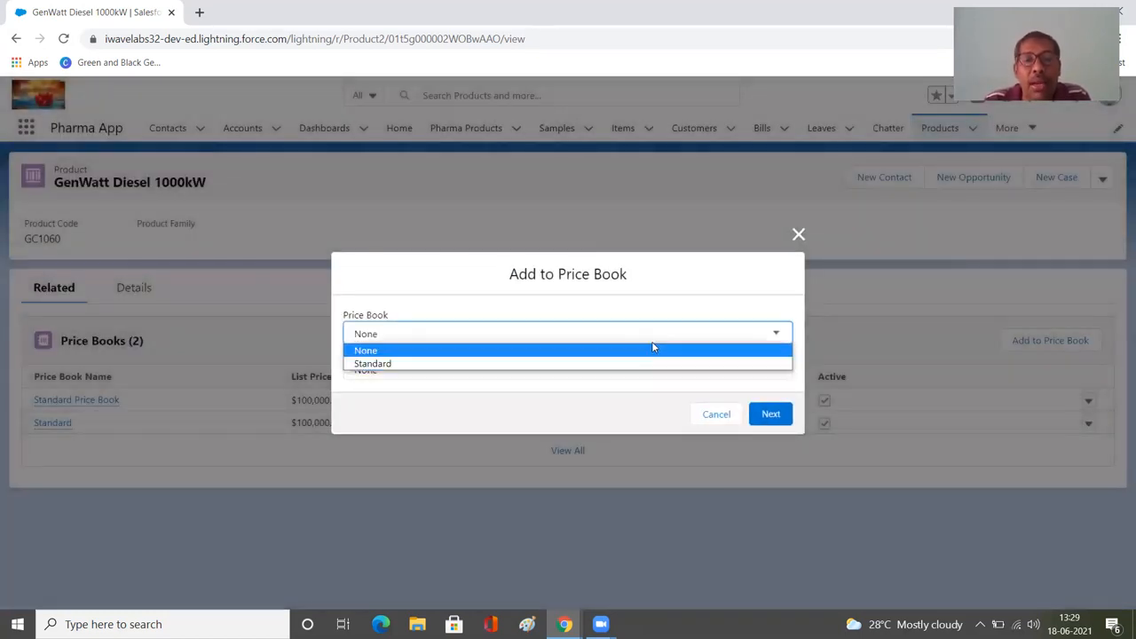
pyautogui.click(647, 364)
pyautogui.click(646, 372)
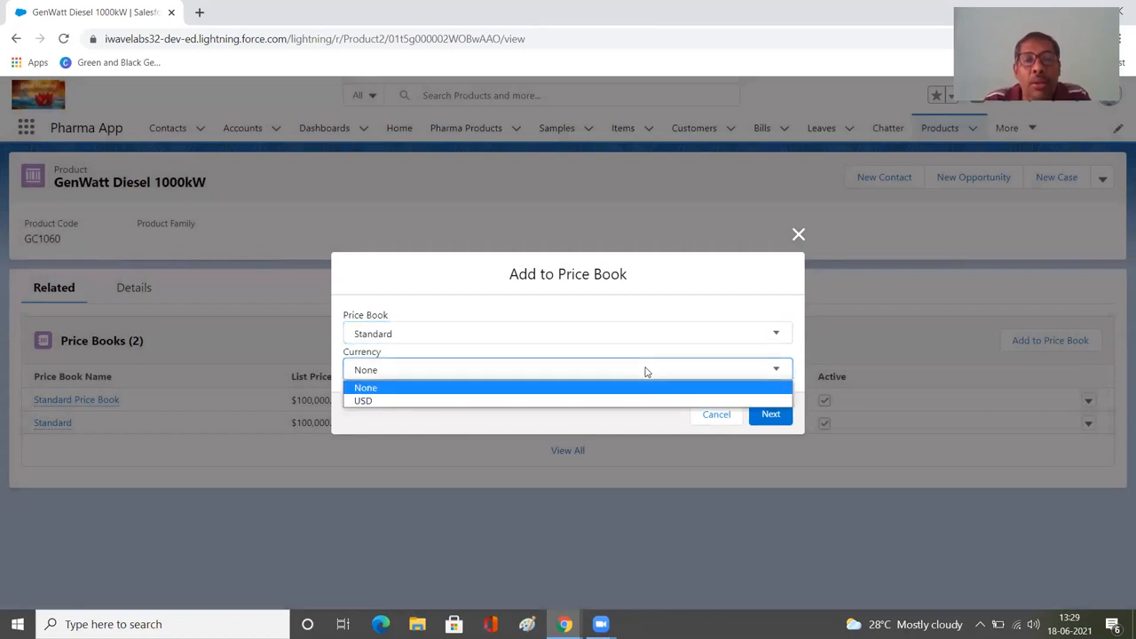
pyautogui.click(634, 400)
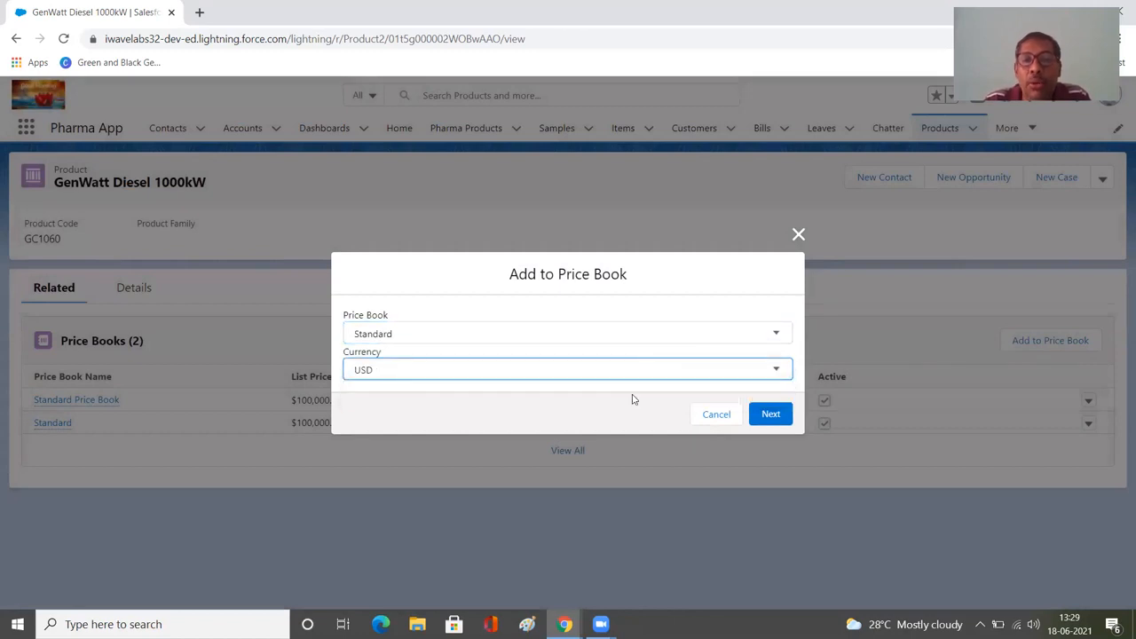
pyautogui.click(772, 420)
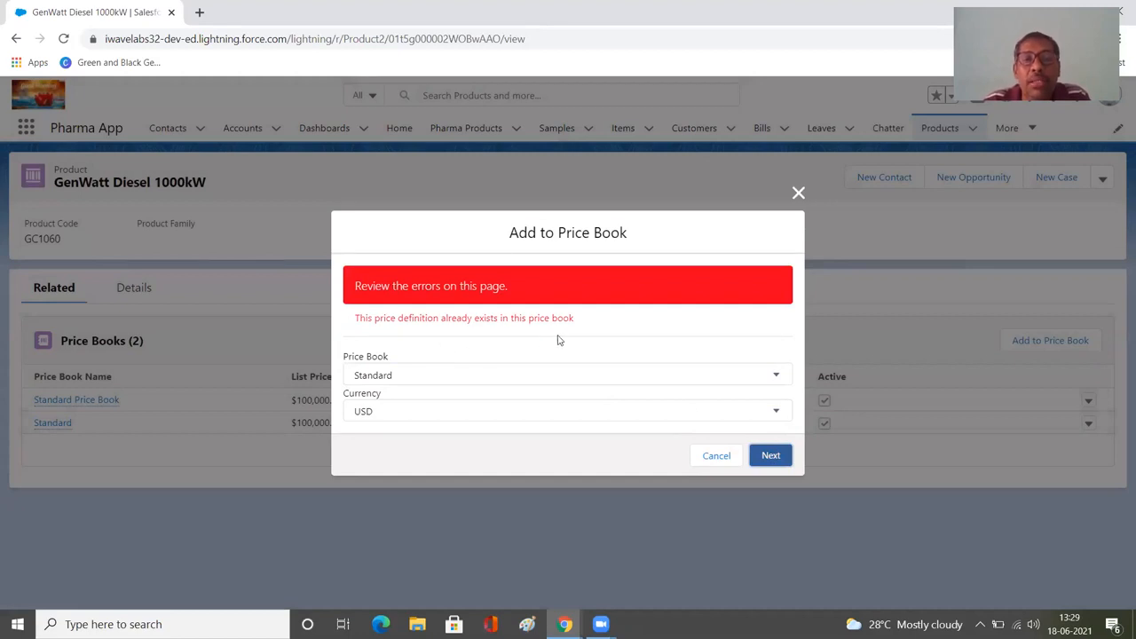
# Try to continue with the price book set to None, and cancel adding the product to a price book.
pyautogui.click(510, 372)
pyautogui.click(505, 392)
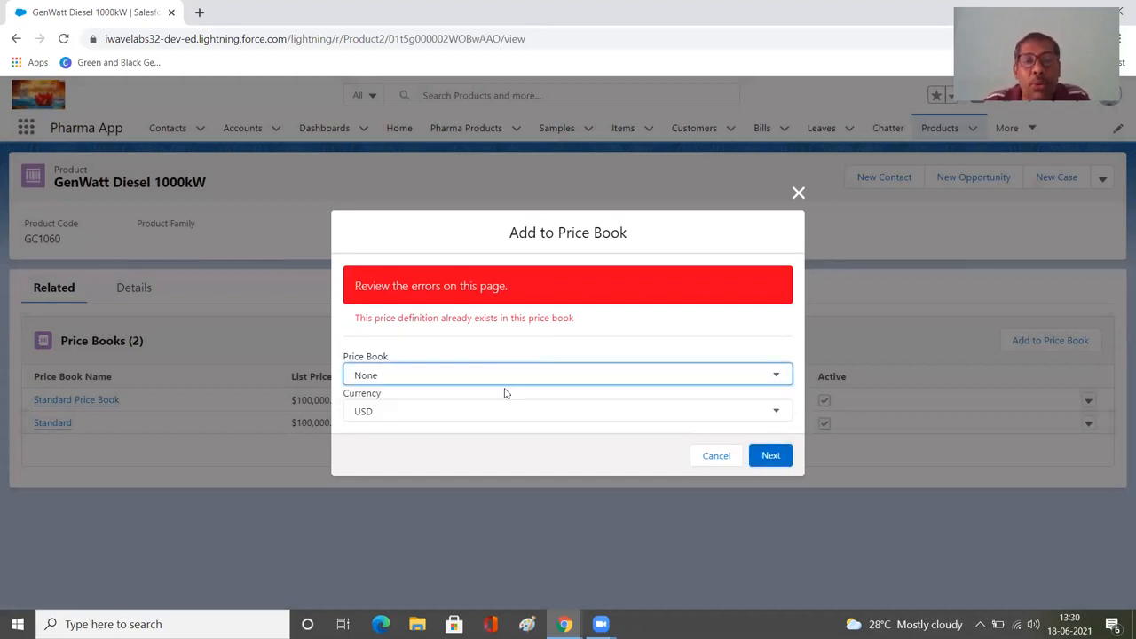
pyautogui.click(765, 455)
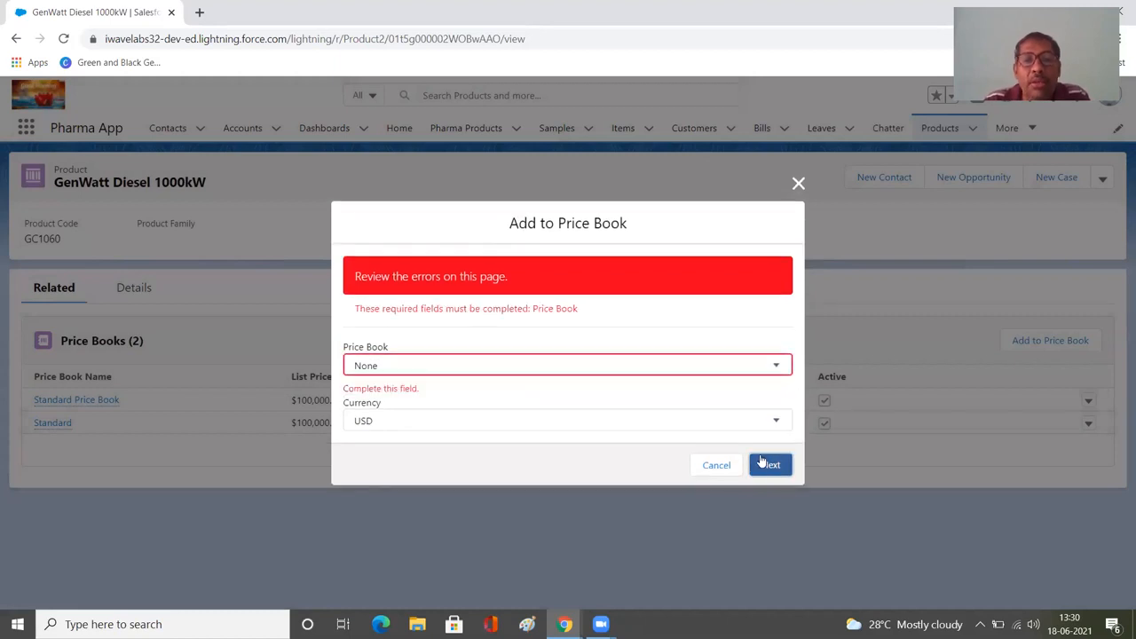
pyautogui.click(774, 371)
pyautogui.click(775, 371)
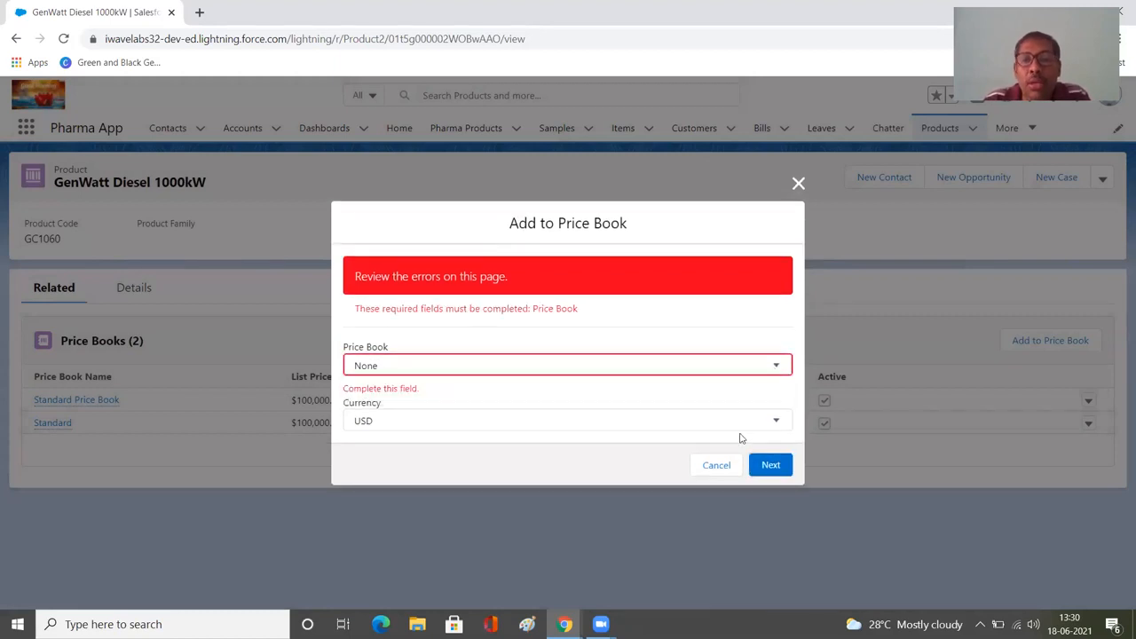
pyautogui.click(726, 464)
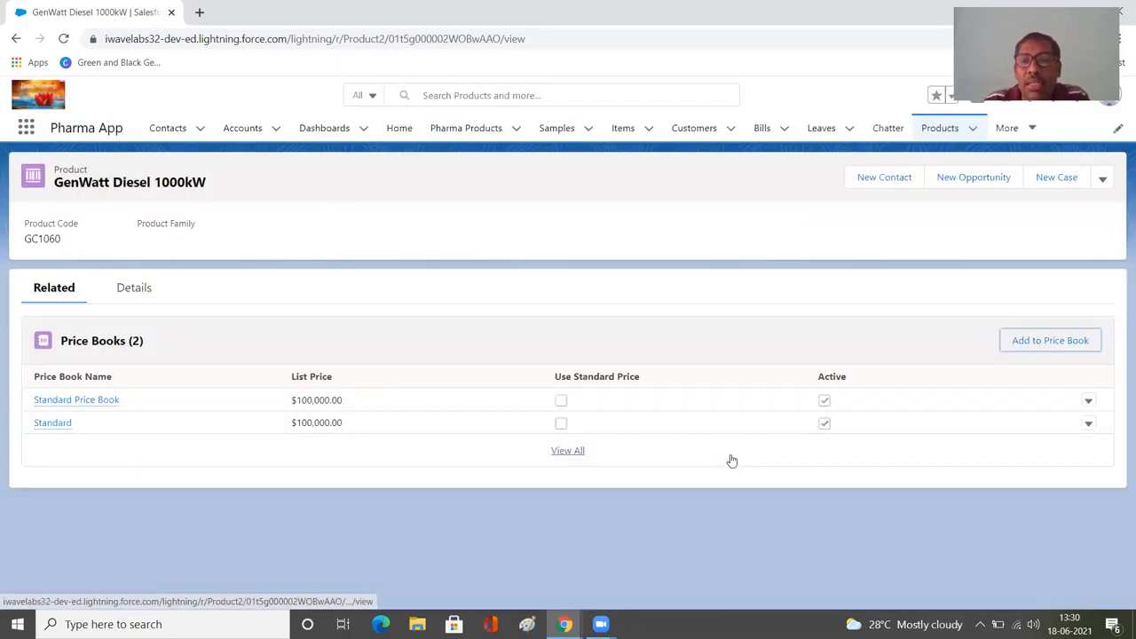
pyautogui.click(1027, 348)
pyautogui.click(701, 336)
pyautogui.click(701, 336)
pyautogui.click(701, 335)
pyautogui.click(701, 336)
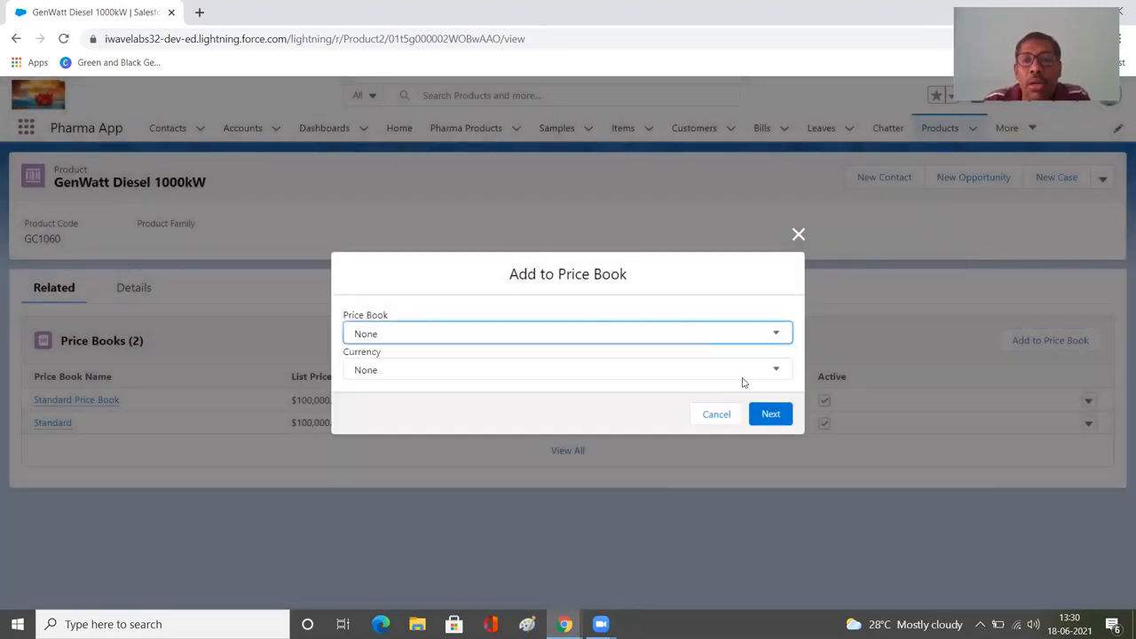
pyautogui.click(731, 414)
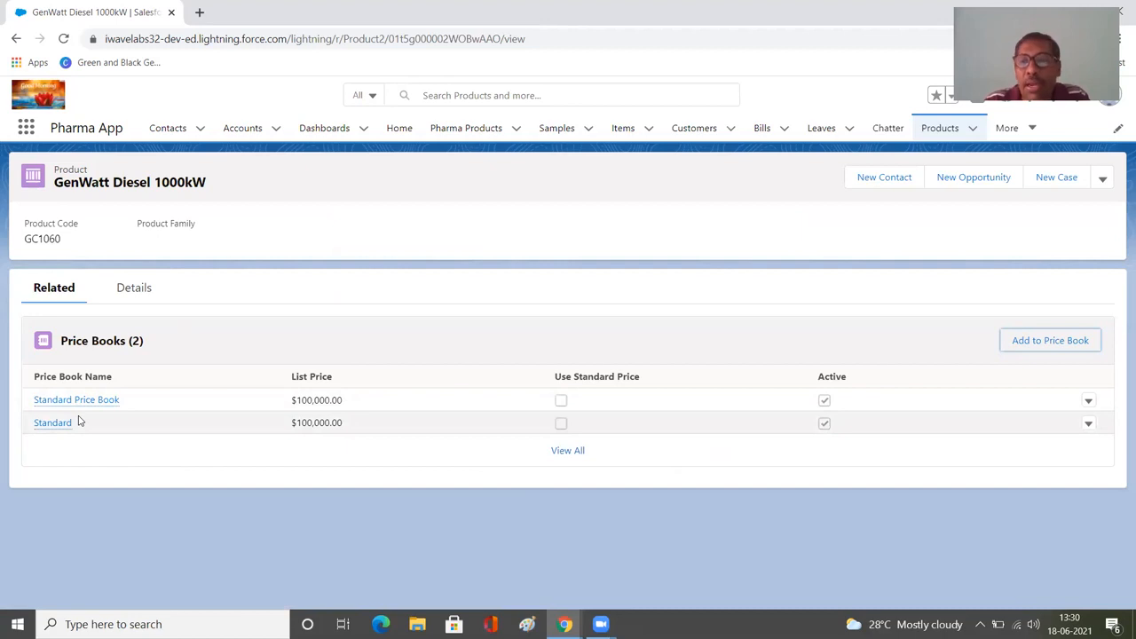
# Retry adding the product to the Standard price book in USD, and close the Add to Price Book dialog.
pyautogui.click(1036, 344)
pyautogui.click(657, 334)
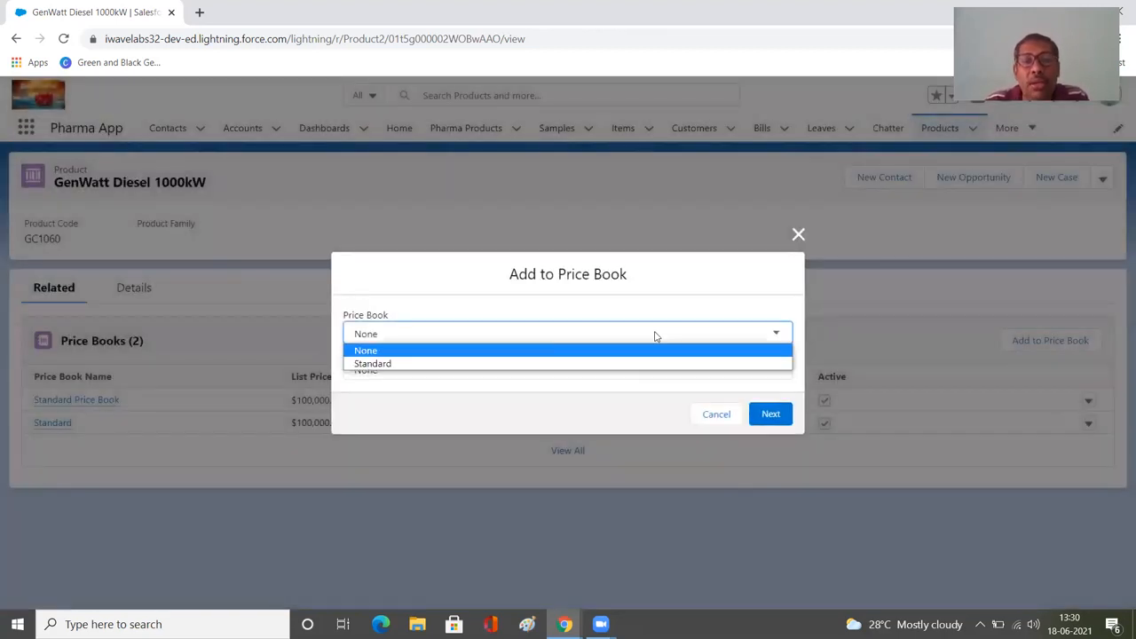
pyautogui.click(561, 365)
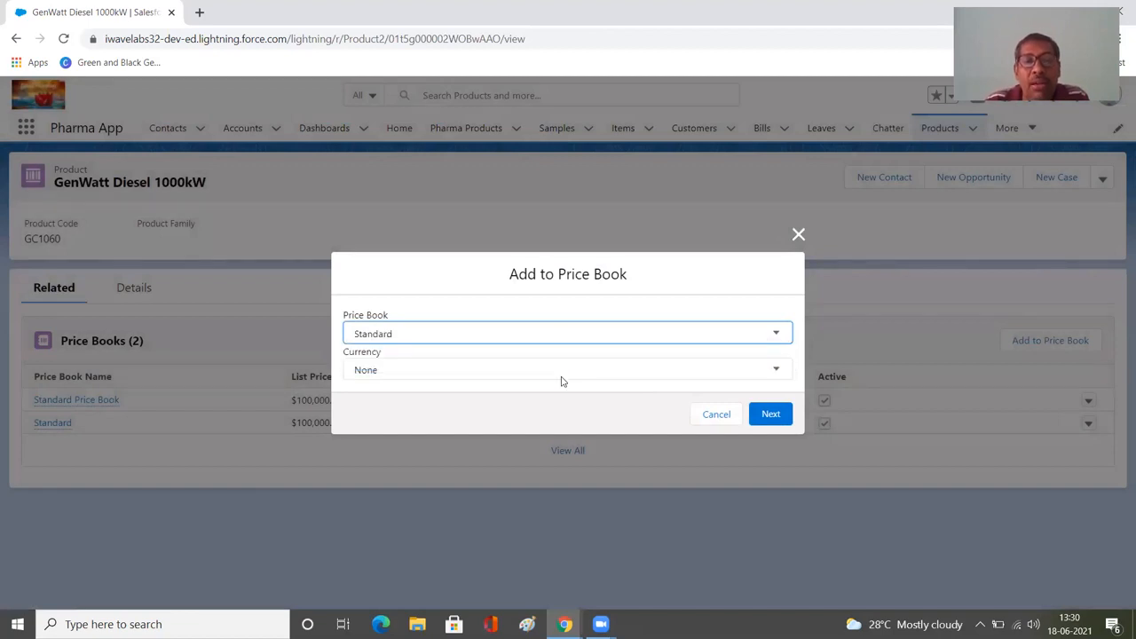
pyautogui.click(561, 373)
pyautogui.click(565, 401)
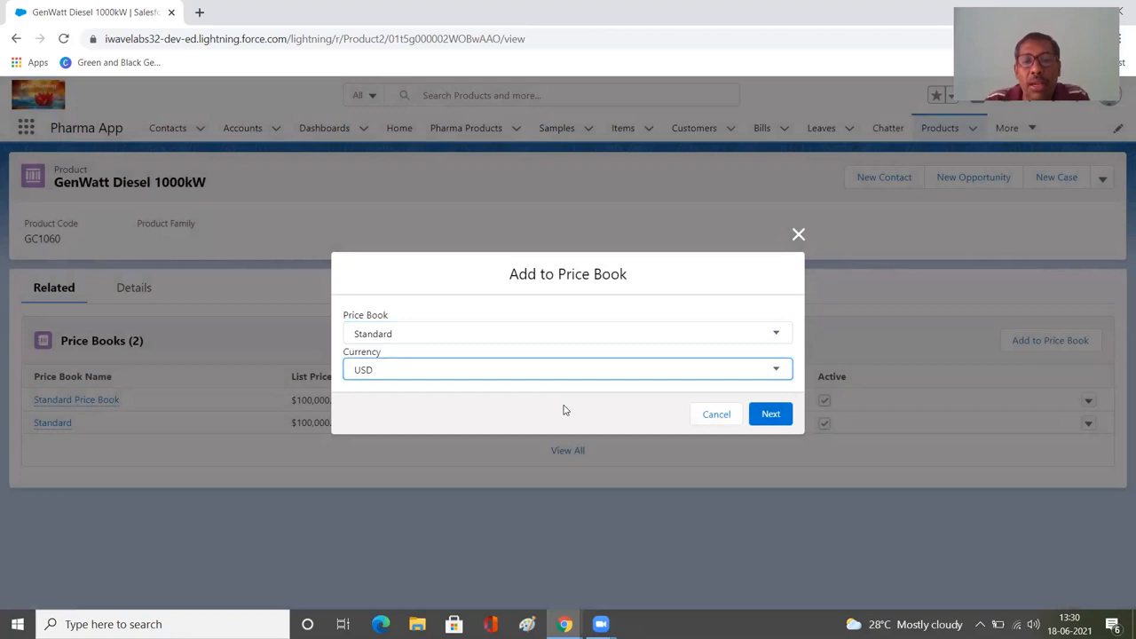
pyautogui.click(762, 423)
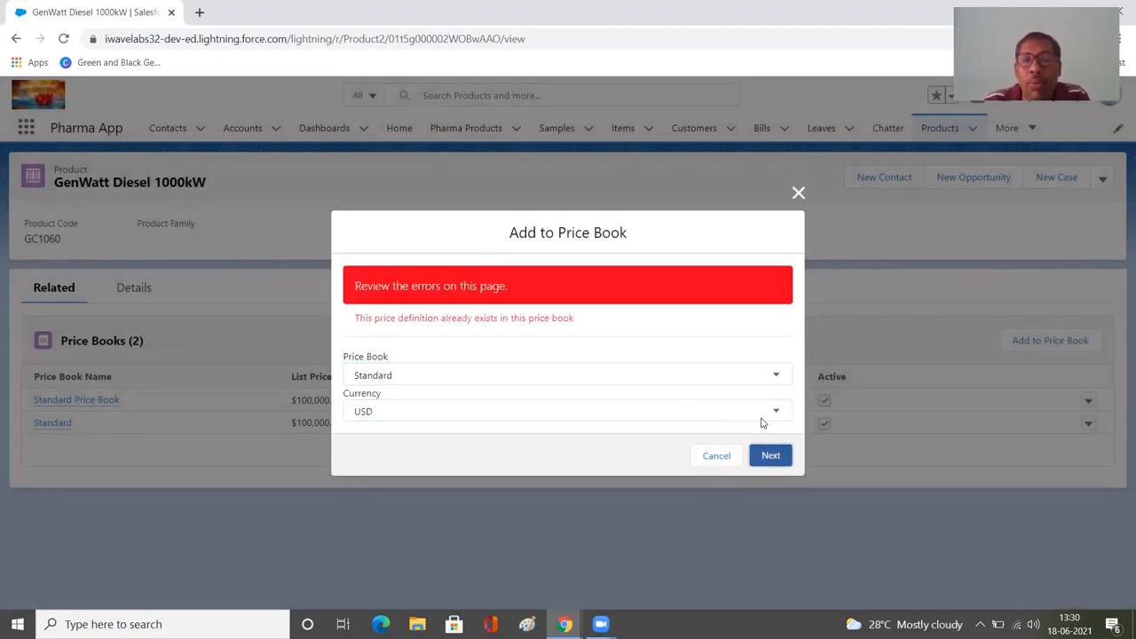
pyautogui.click(798, 193)
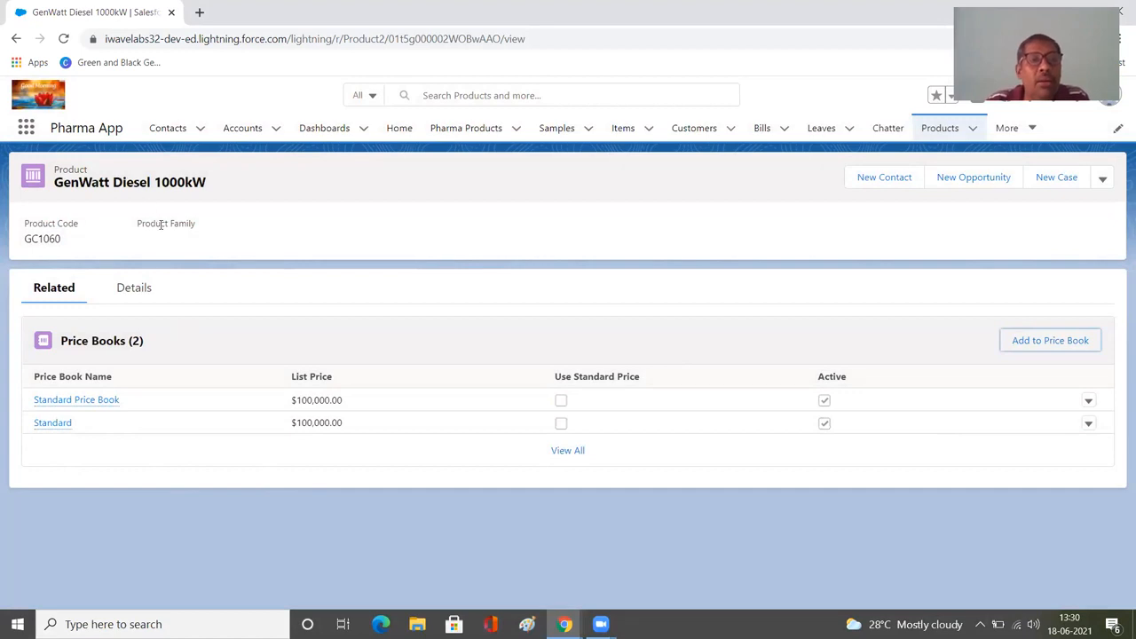
# Review the GenWatt Diesel 1000kW details, and open the full price book list of GenWatt Propane 500kW from All Products.
pyautogui.click(134, 289)
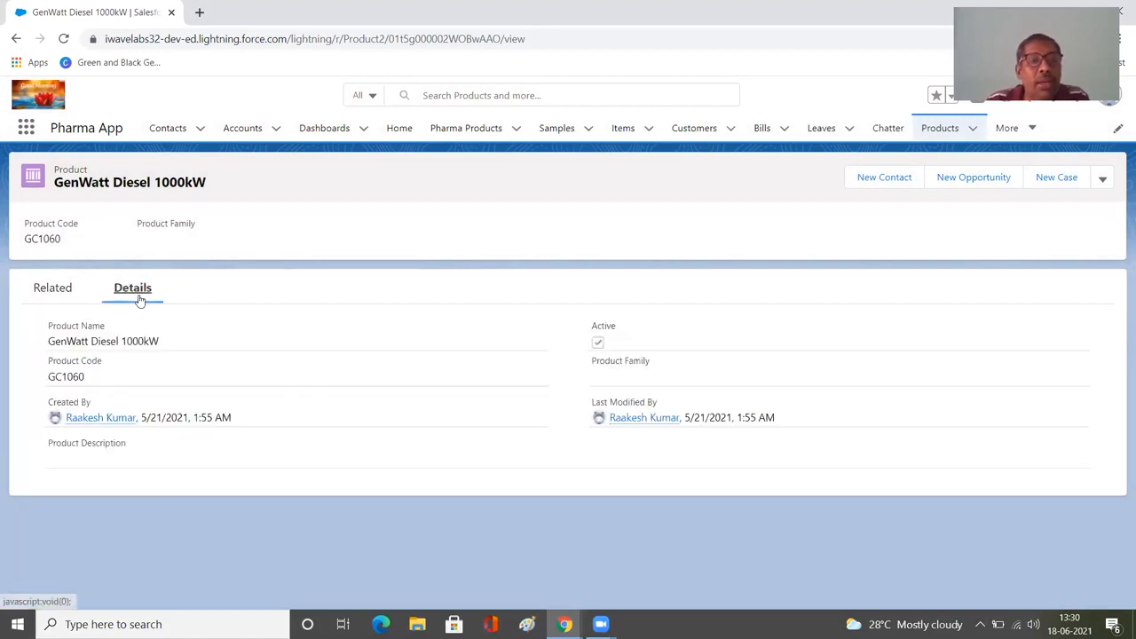
pyautogui.click(941, 128)
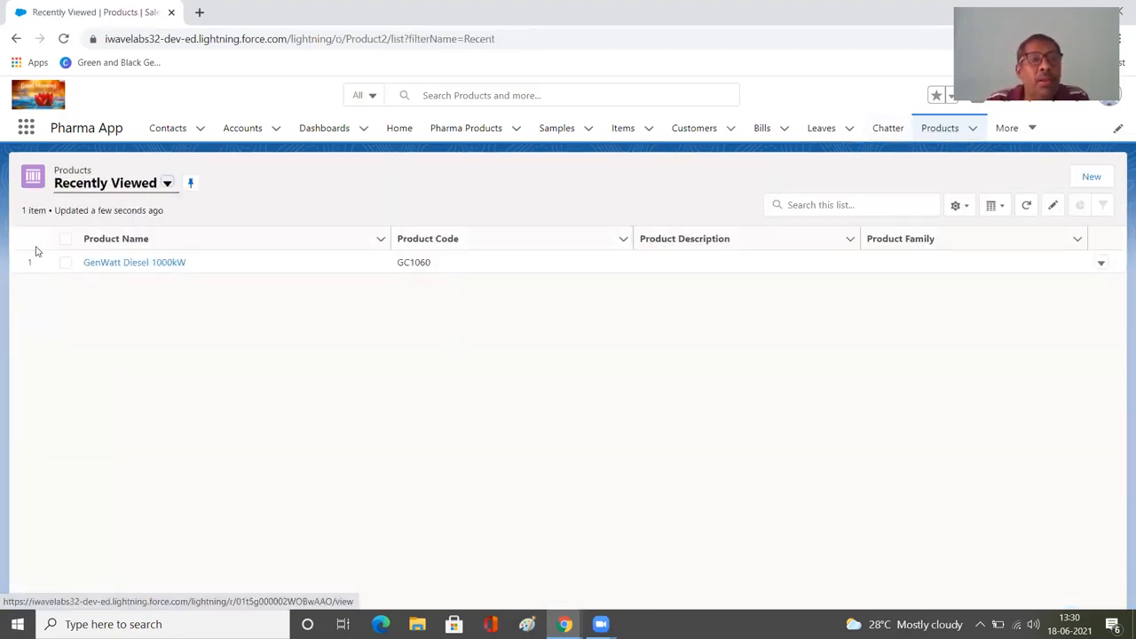
pyautogui.click(166, 183)
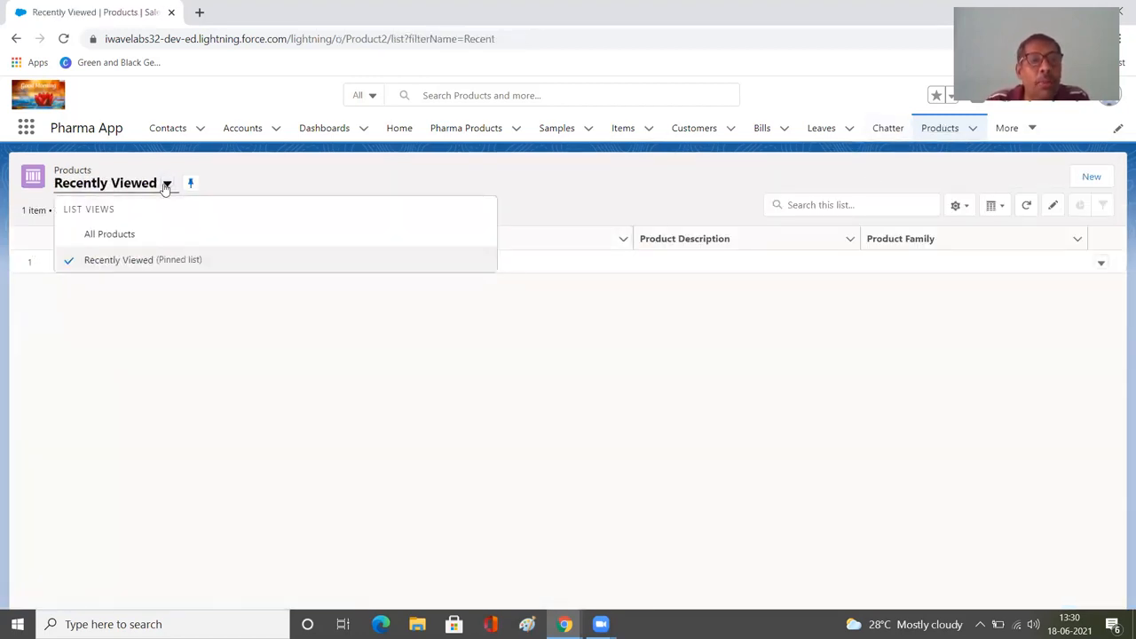
pyautogui.click(143, 233)
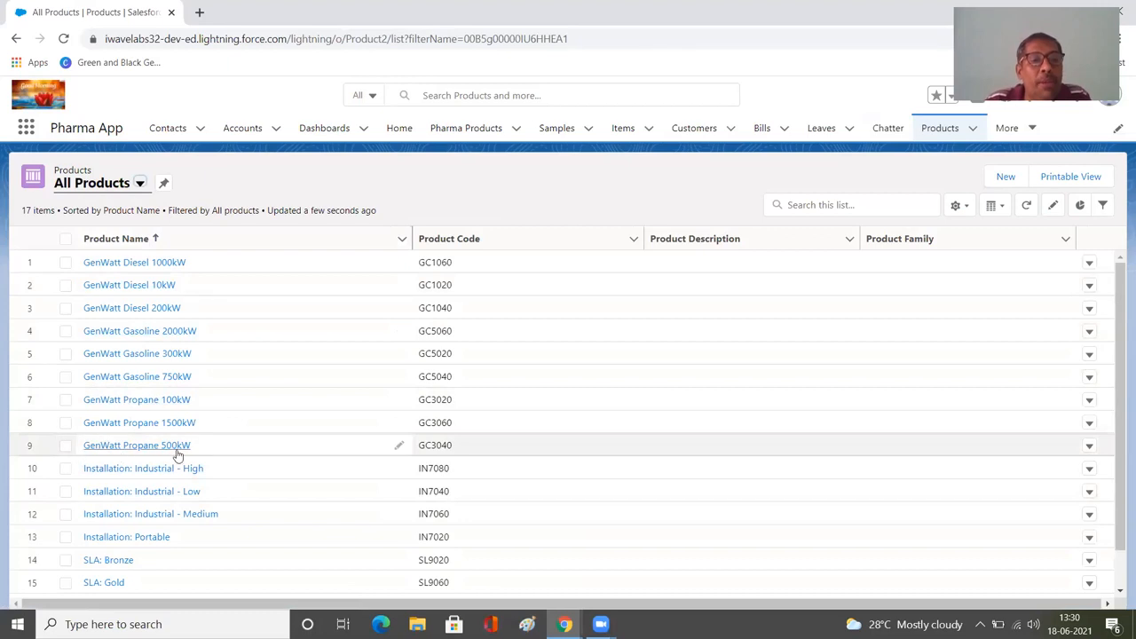
pyautogui.click(109, 445)
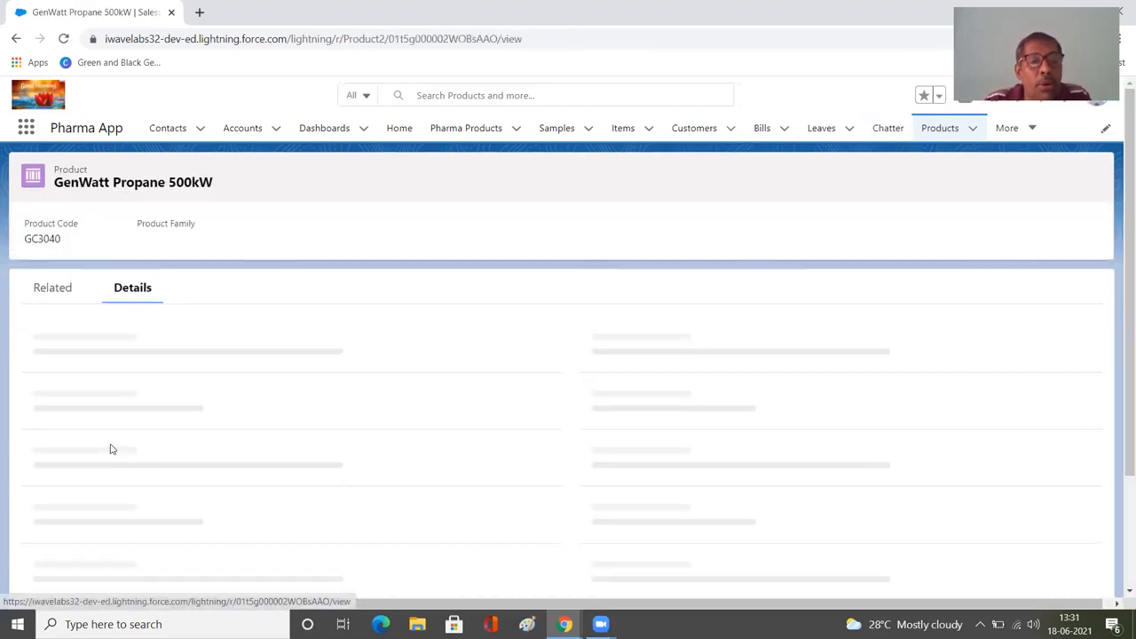
pyautogui.click(55, 298)
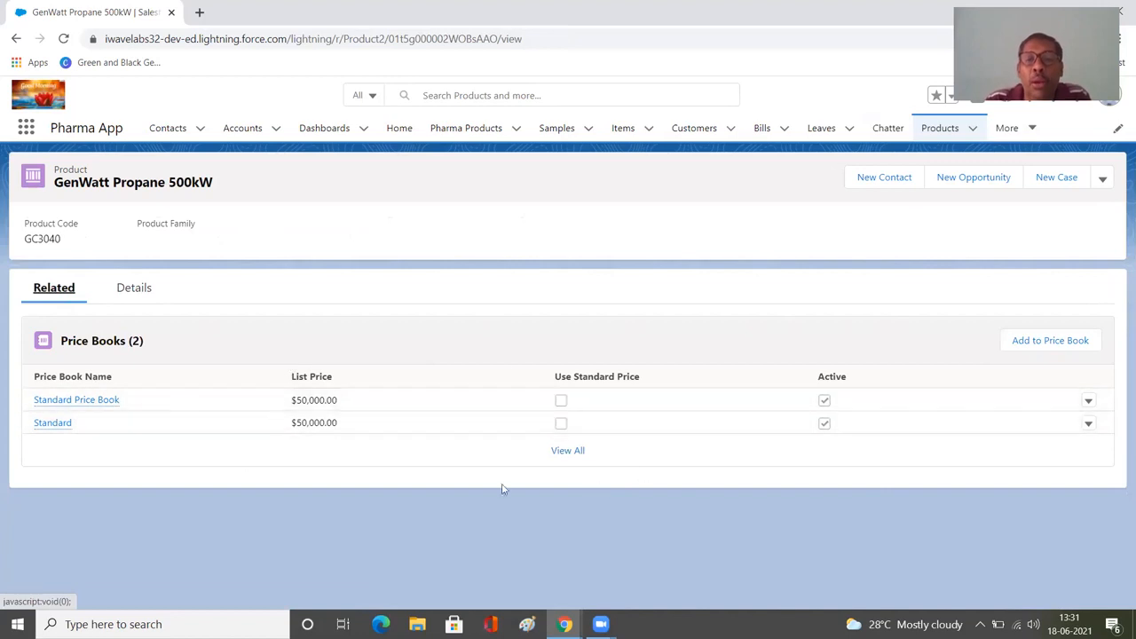
pyautogui.click(560, 458)
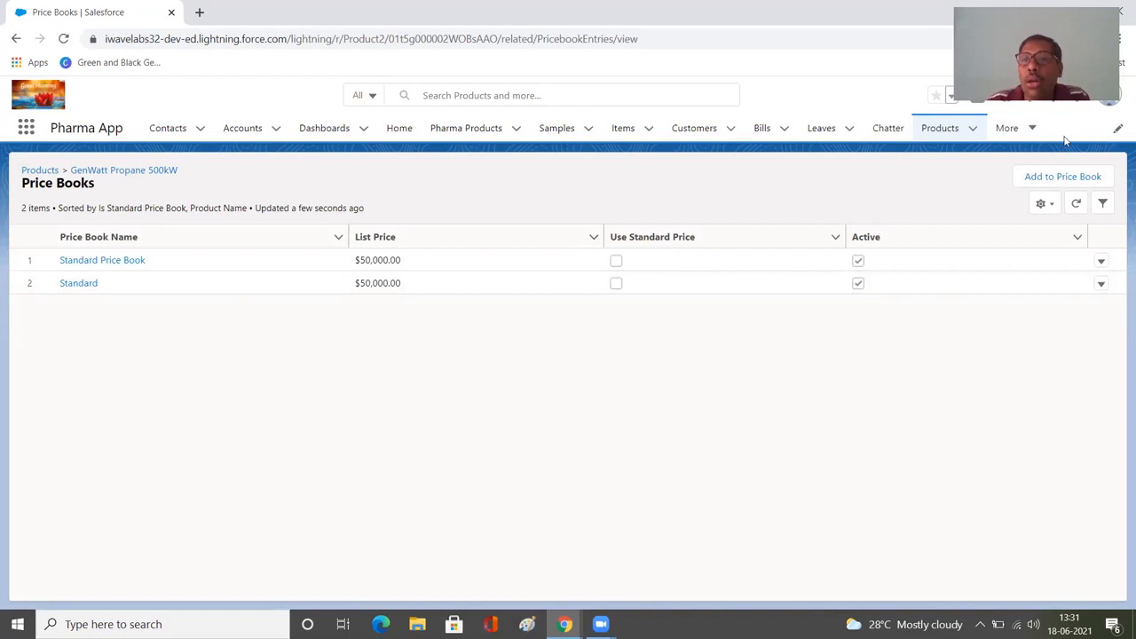
# Start a new price book named Standard New Price Book and mark it as active.
pyautogui.click(1034, 131)
pyautogui.click(1026, 185)
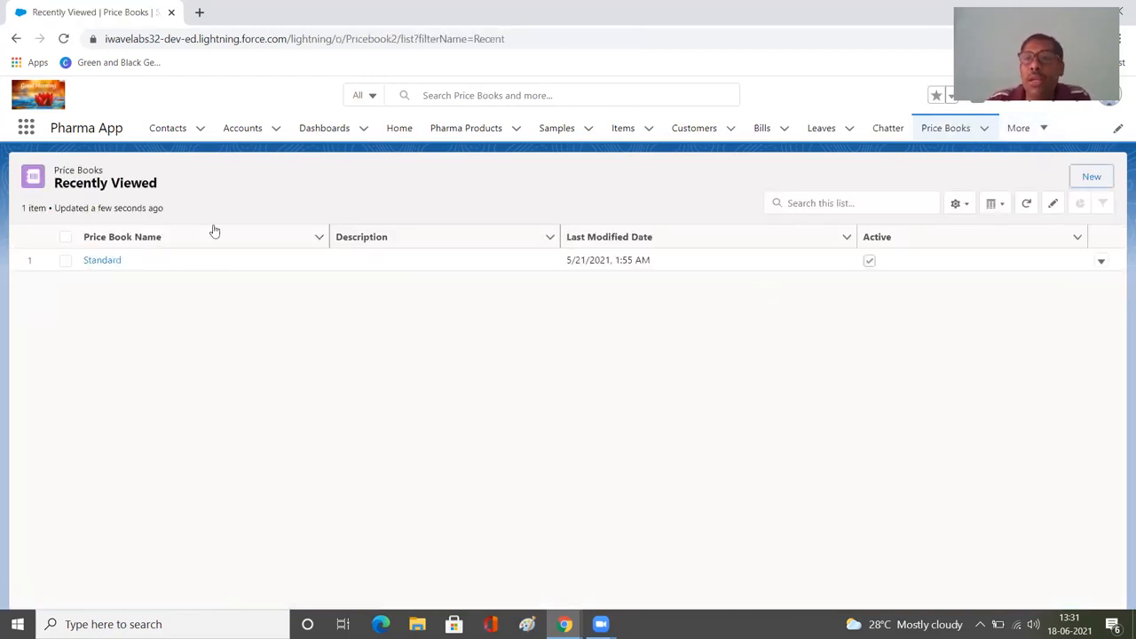
pyautogui.click(1091, 180)
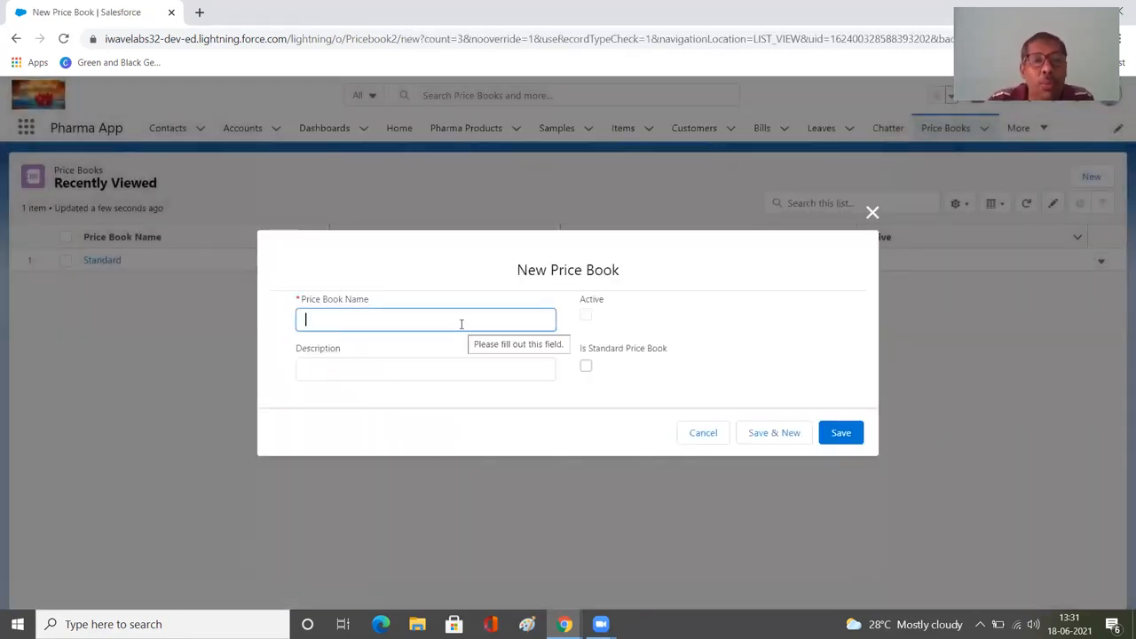
pyautogui.write('Standard')
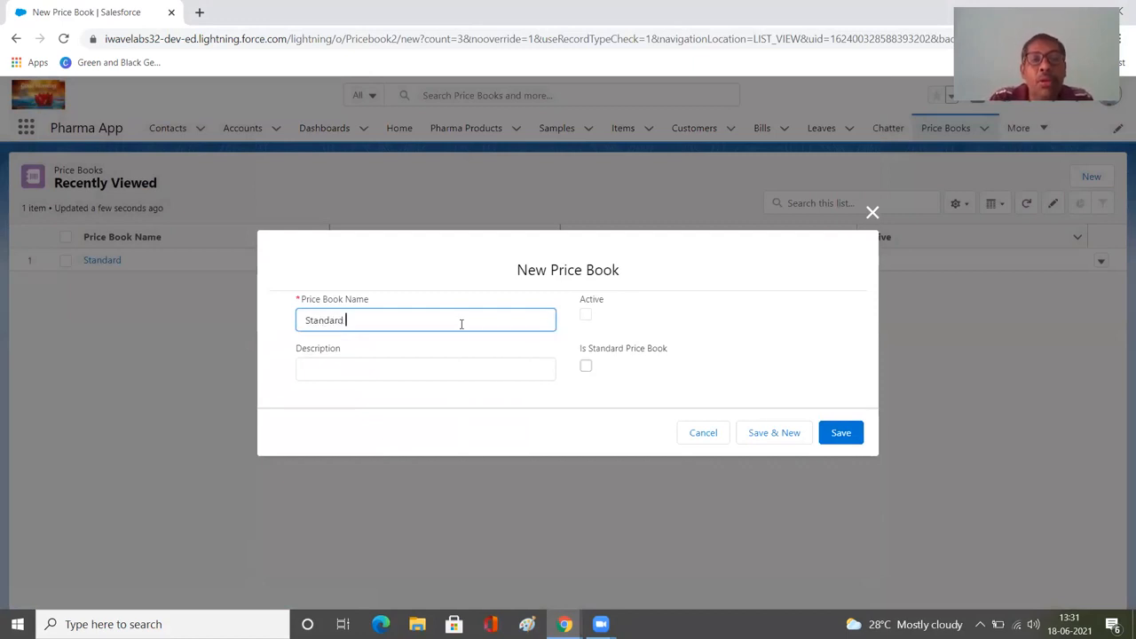
pyautogui.write('New Pri')
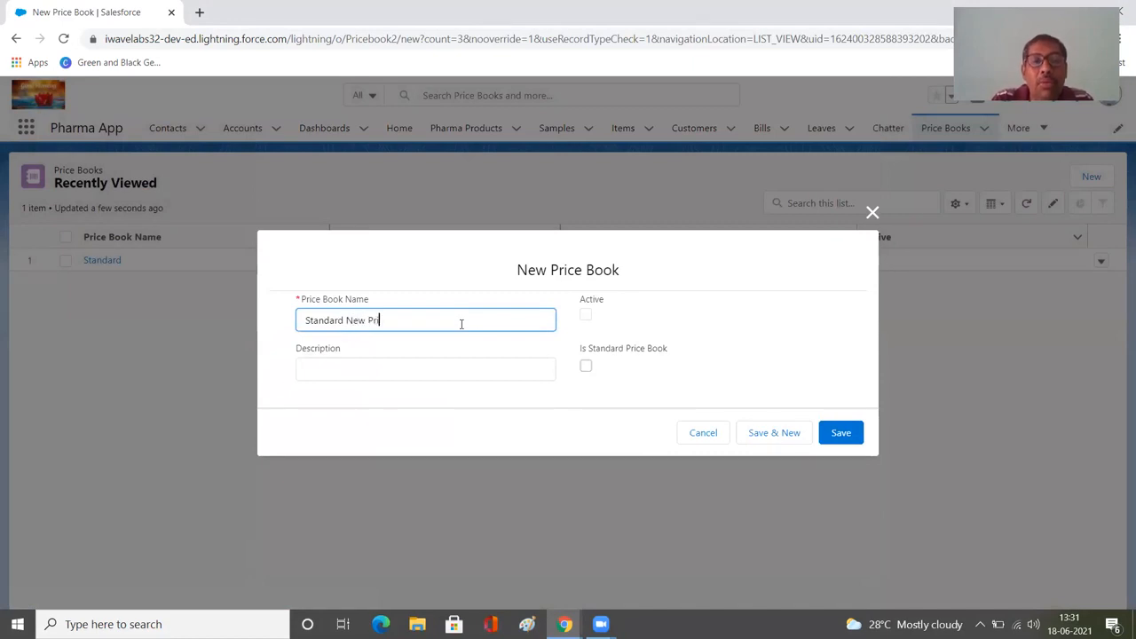
pyautogui.write('ce Book')
pyautogui.press('Tab')
pyautogui.click(586, 315)
# Enter Standard Product Price Book as the new price book's description and save the record.
pyautogui.click(394, 371)
pyautogui.write('Sta')
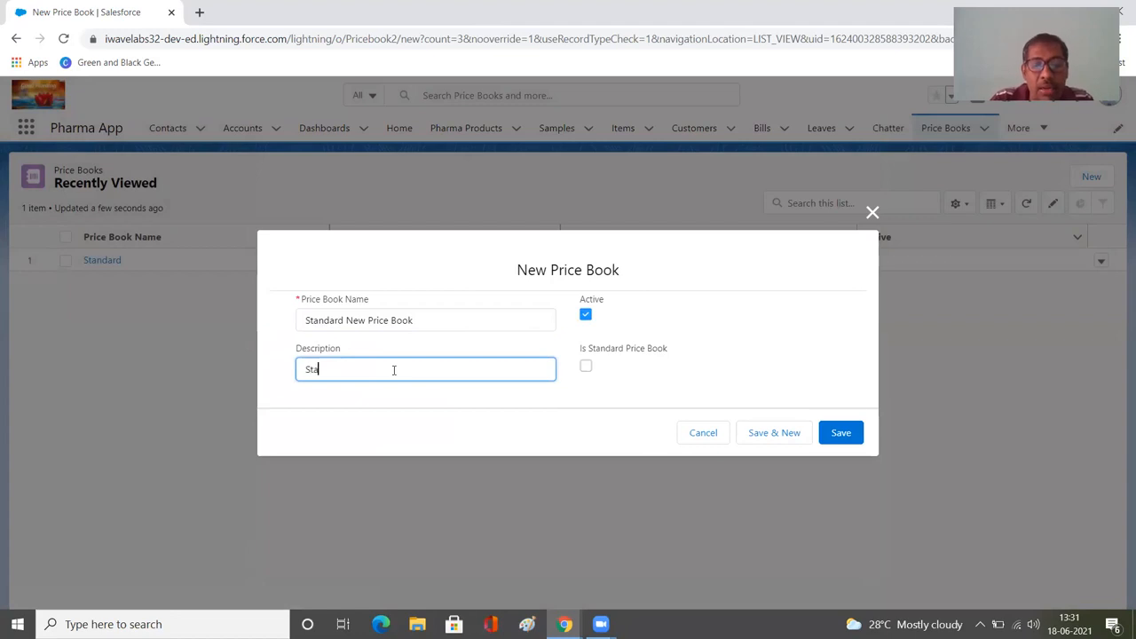
pyautogui.write('ndard Produc')
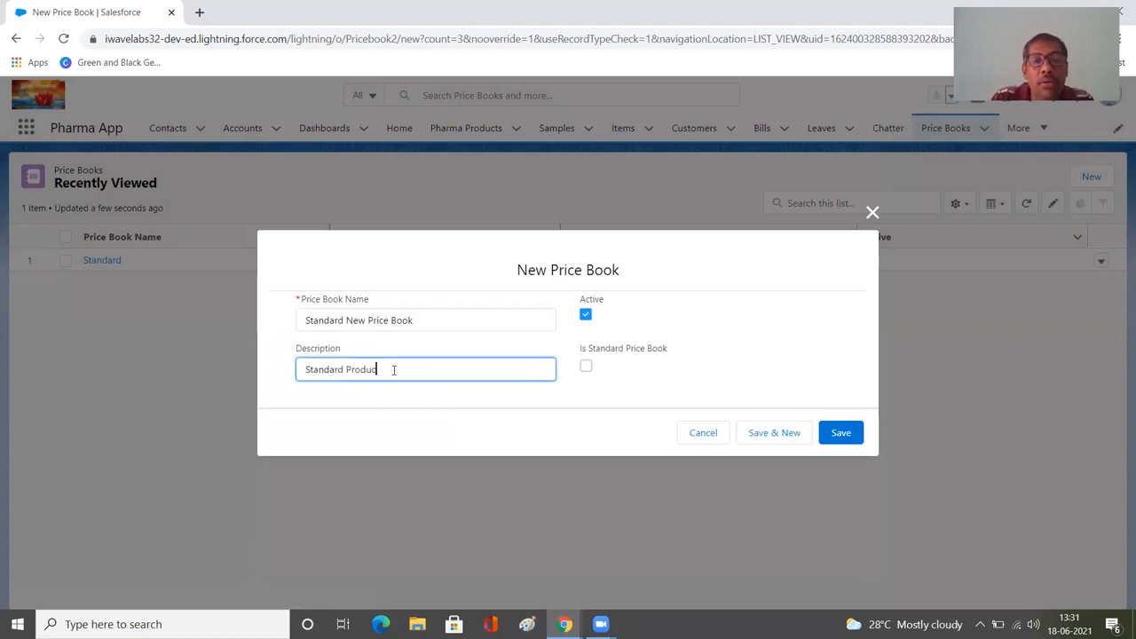
pyautogui.write('t Price Book')
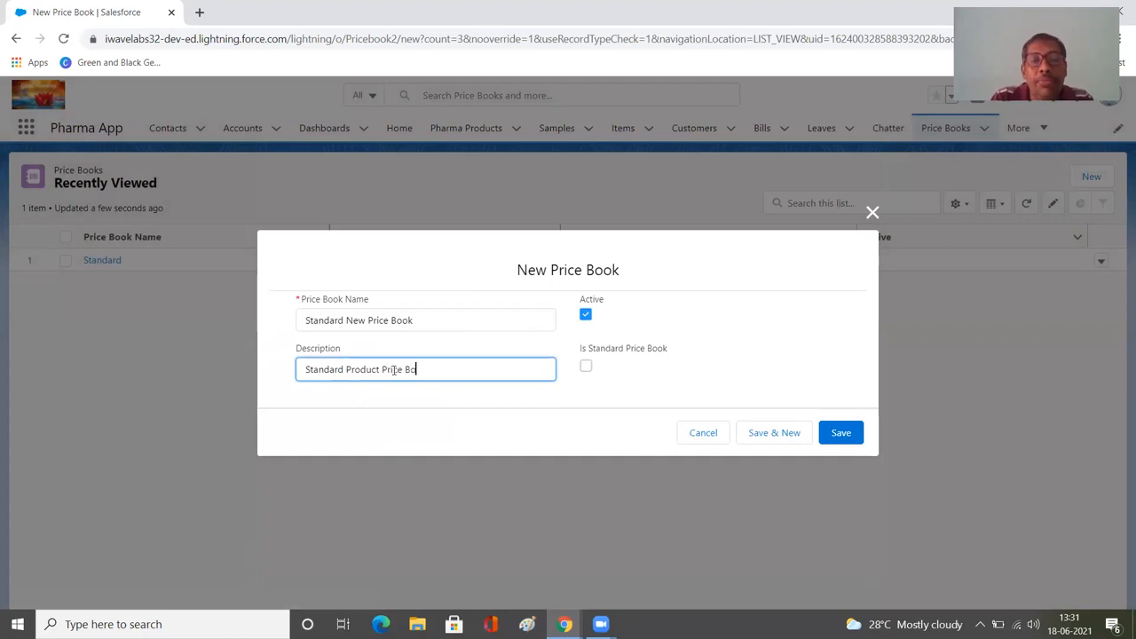
pyautogui.click(582, 374)
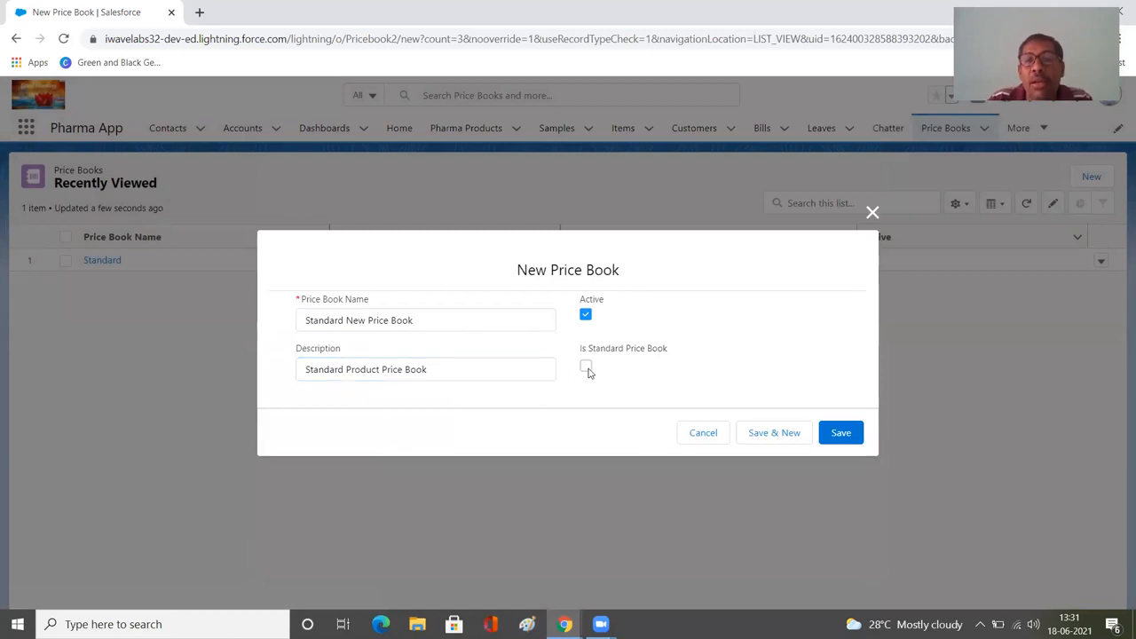
pyautogui.click(838, 441)
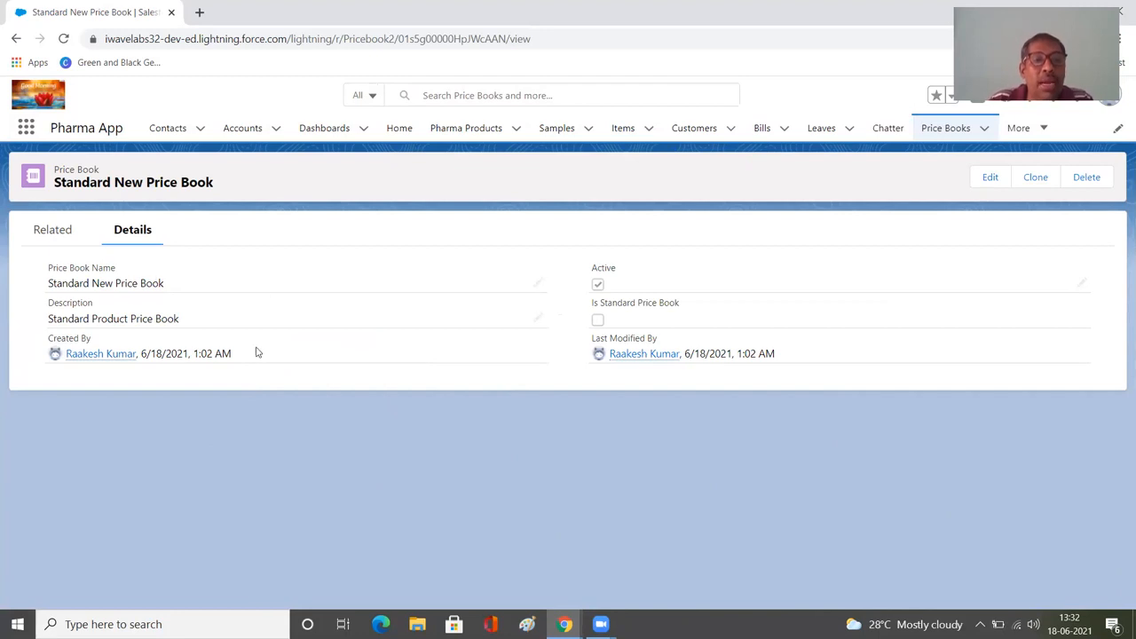
# Check the new price book's related lists and details, and reopen the related price books of GenWatt Propane 500kW.
pyautogui.click(71, 234)
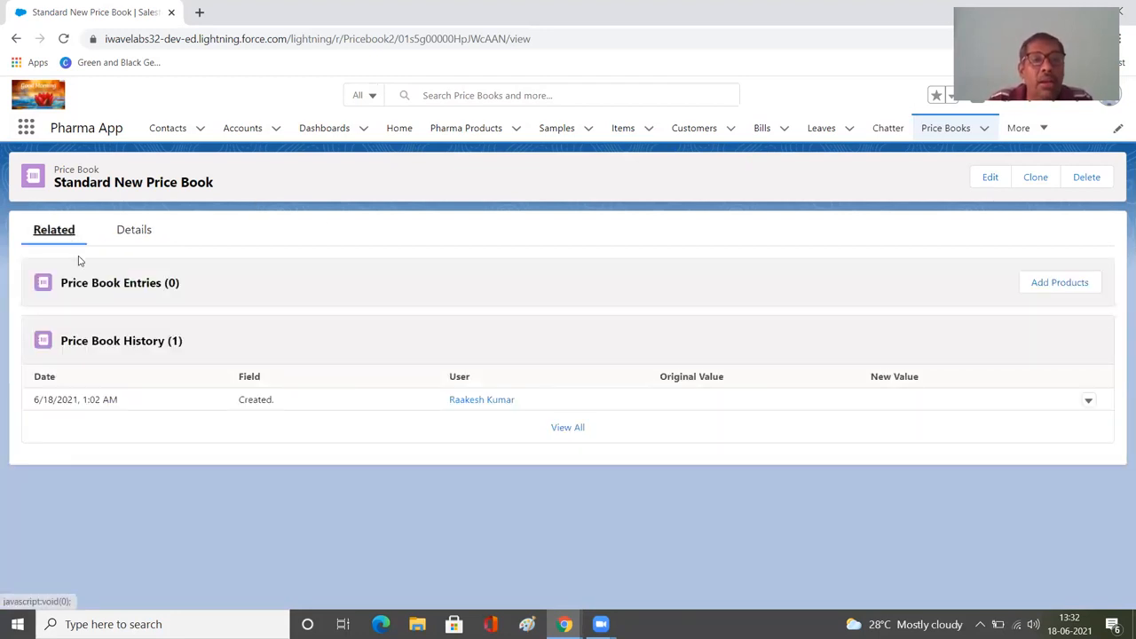
pyautogui.click(130, 236)
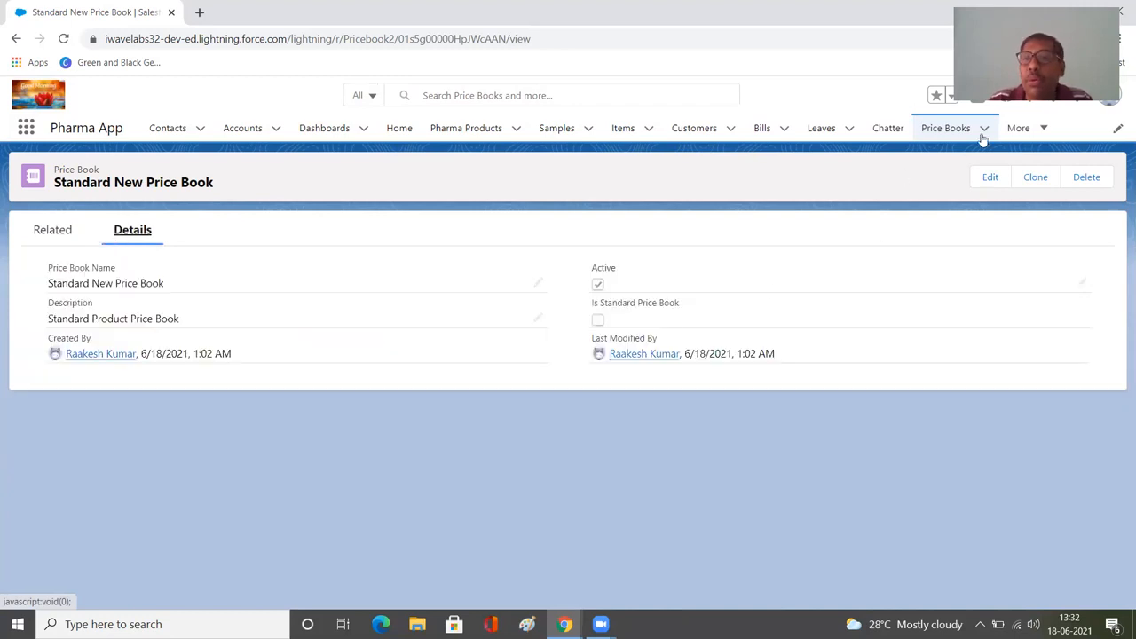
pyautogui.click(1042, 128)
pyautogui.click(1012, 184)
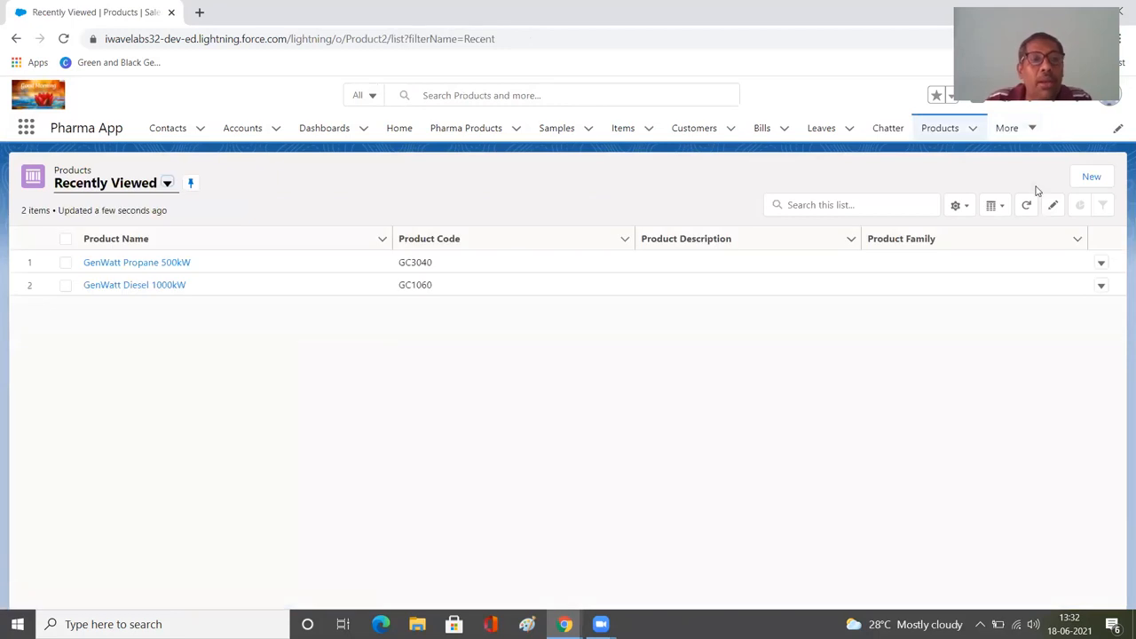
pyautogui.click(124, 263)
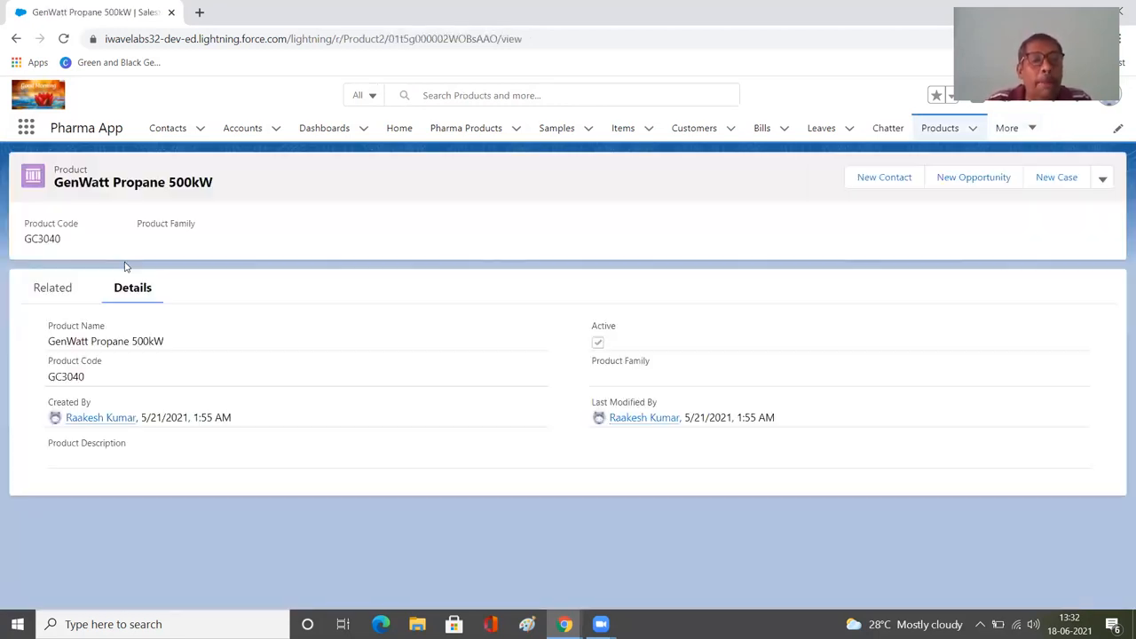
pyautogui.click(57, 291)
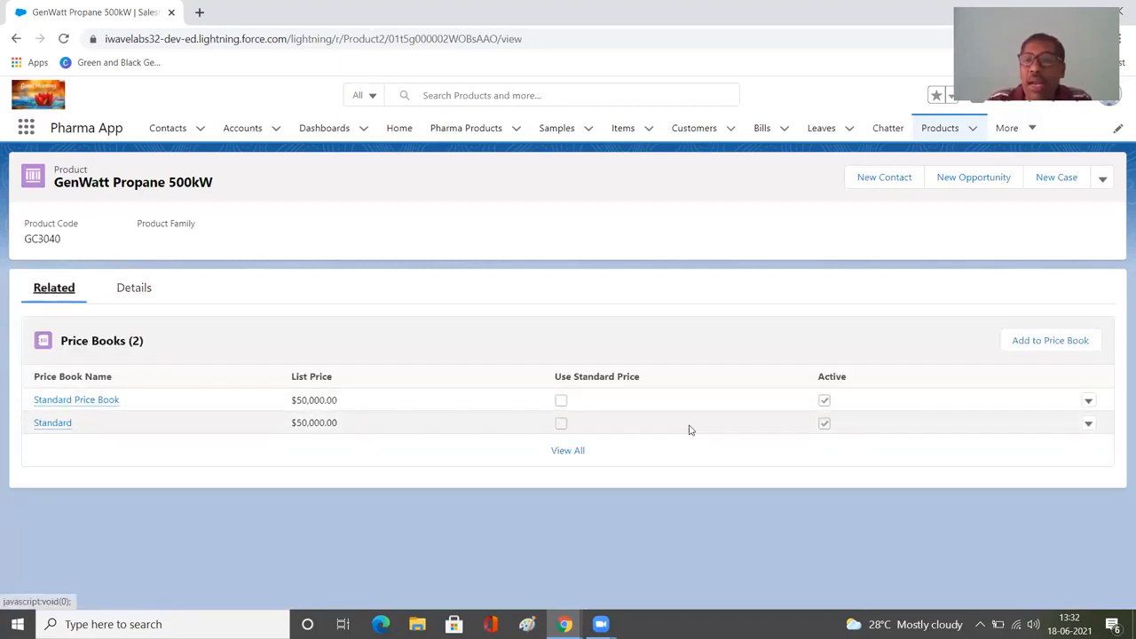
pyautogui.click(1088, 406)
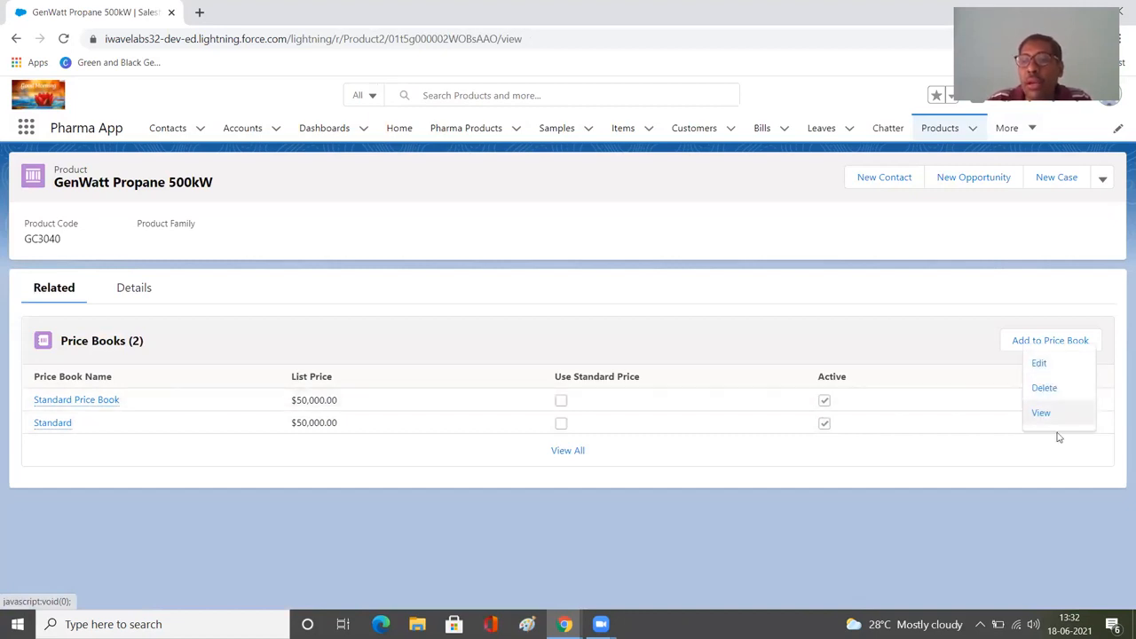
pyautogui.click(1005, 482)
# Start adding GenWatt Propane 500kW to Standard New Price Book, choose the currency, and continue to the price book entry.
pyautogui.click(1041, 342)
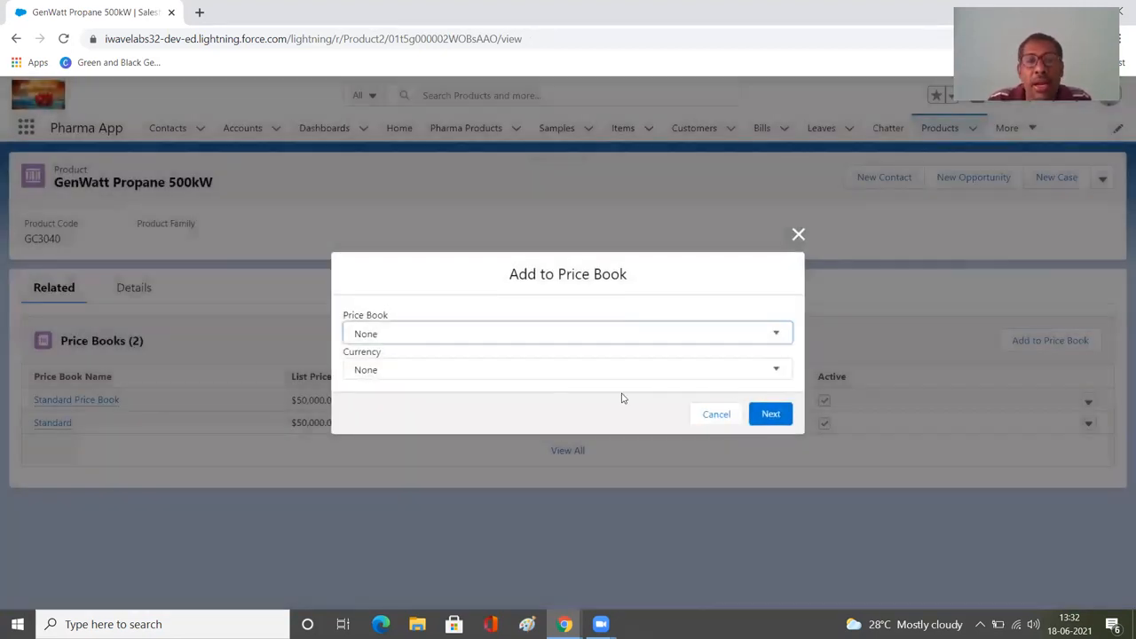
pyautogui.click(522, 341)
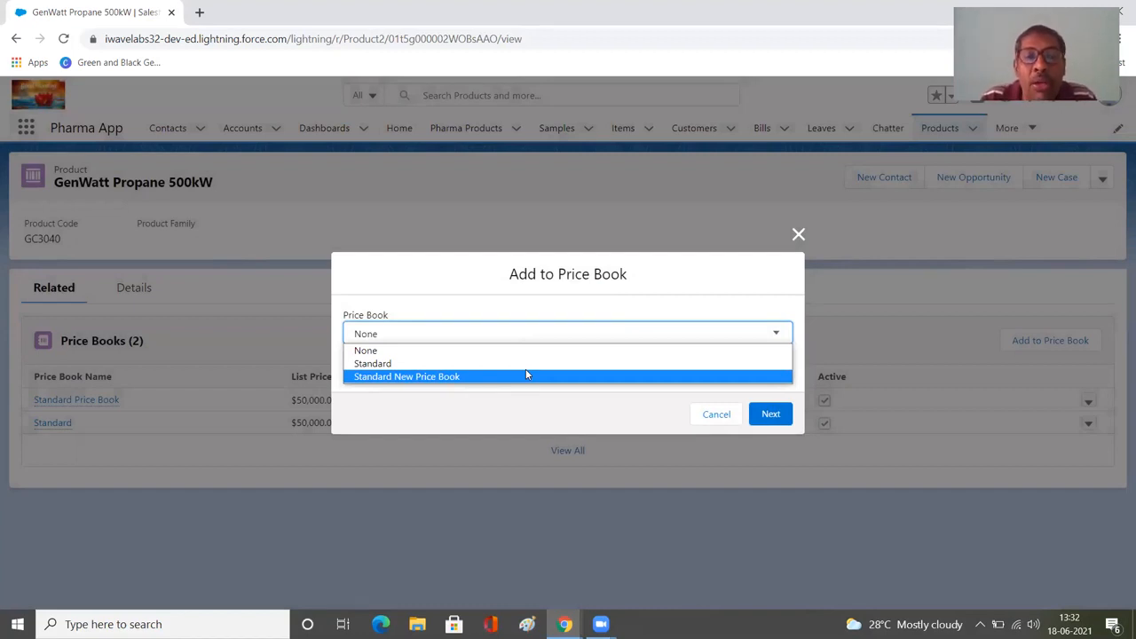
pyautogui.click(527, 375)
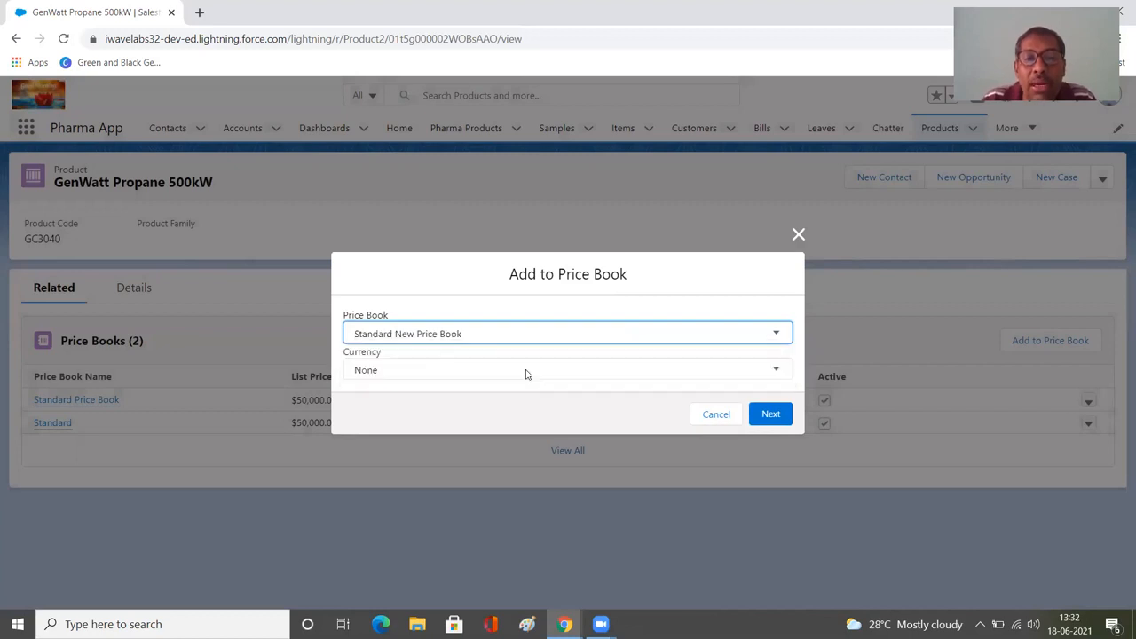
pyautogui.click(526, 374)
pyautogui.click(526, 402)
pyautogui.click(769, 414)
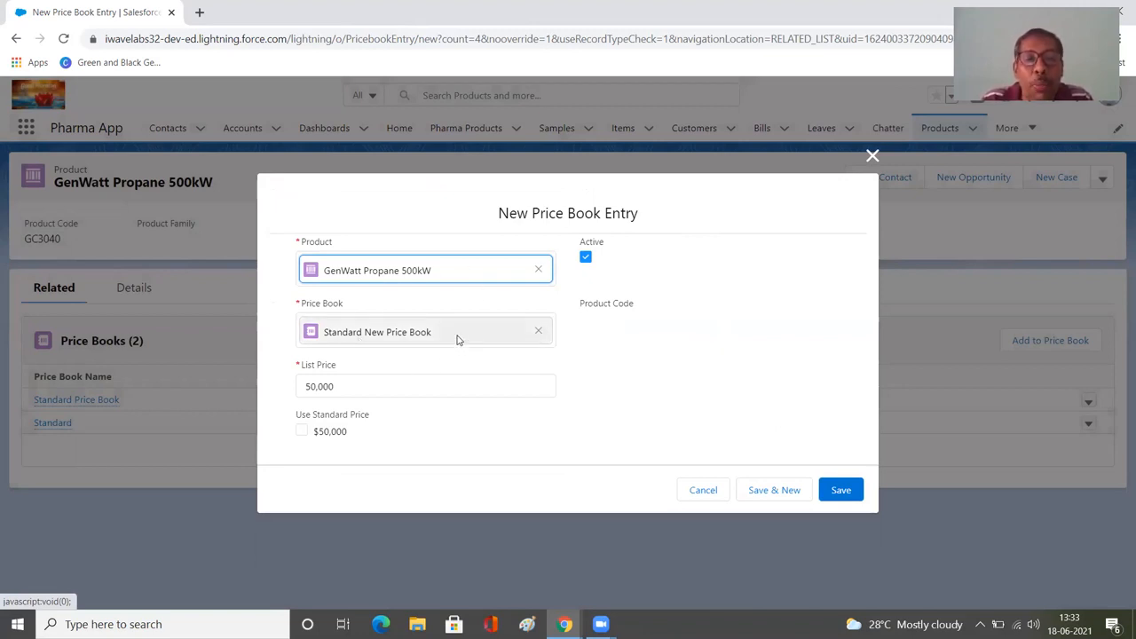
# Set the price book entry to use the standard price instead of a custom list price, and save it.
pyautogui.click(372, 385)
pyautogui.doubleClick(324, 383)
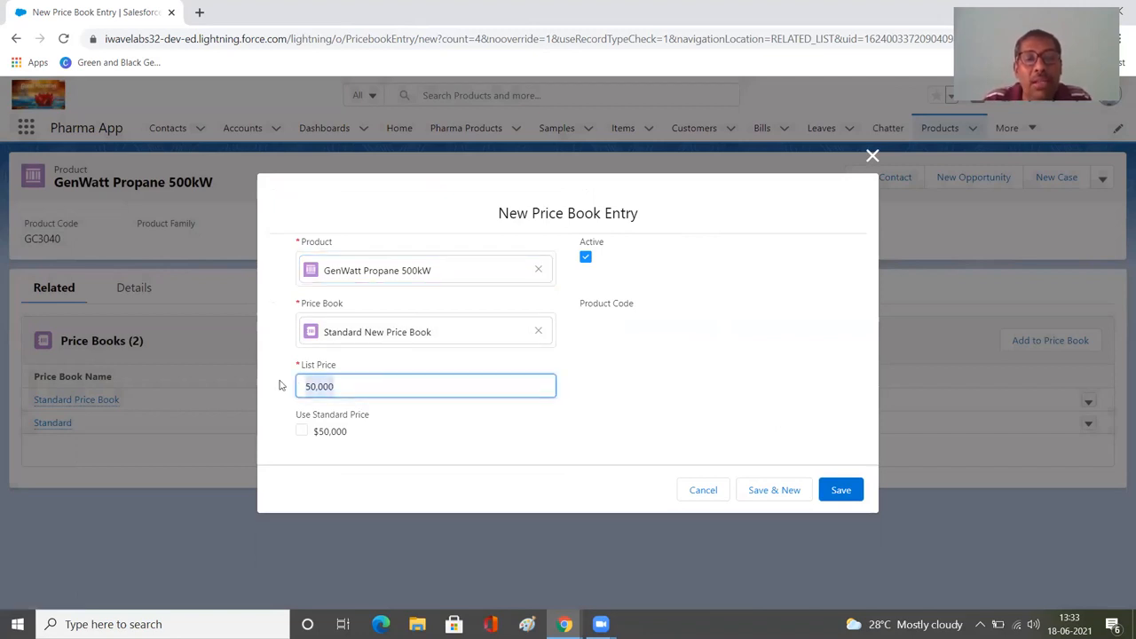
pyautogui.click(301, 435)
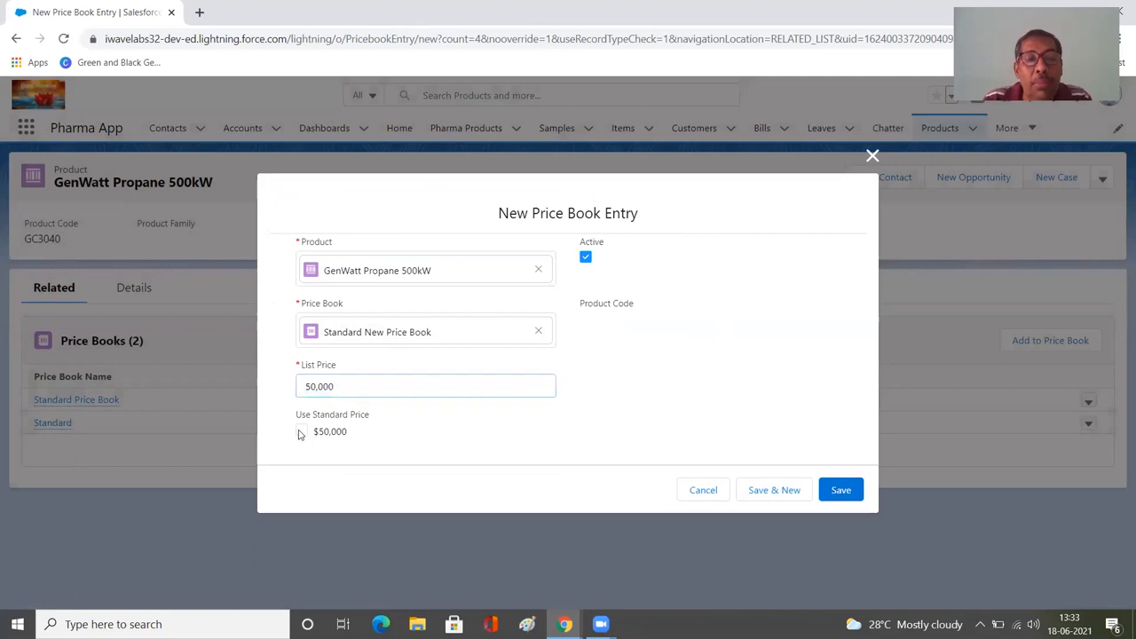
pyautogui.click(301, 432)
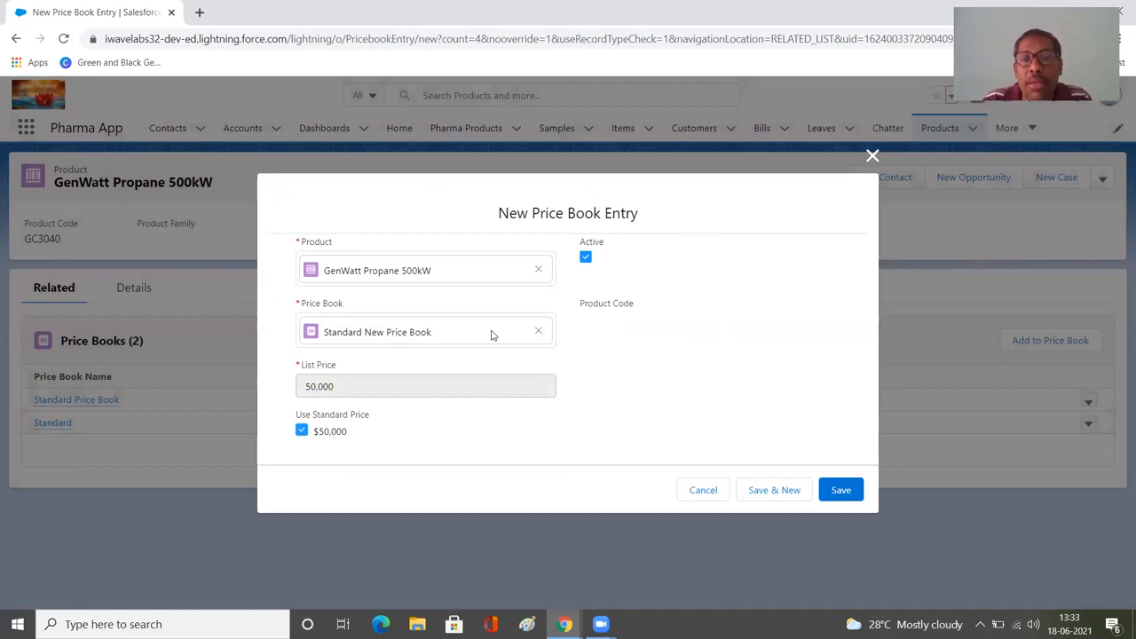
pyautogui.click(824, 491)
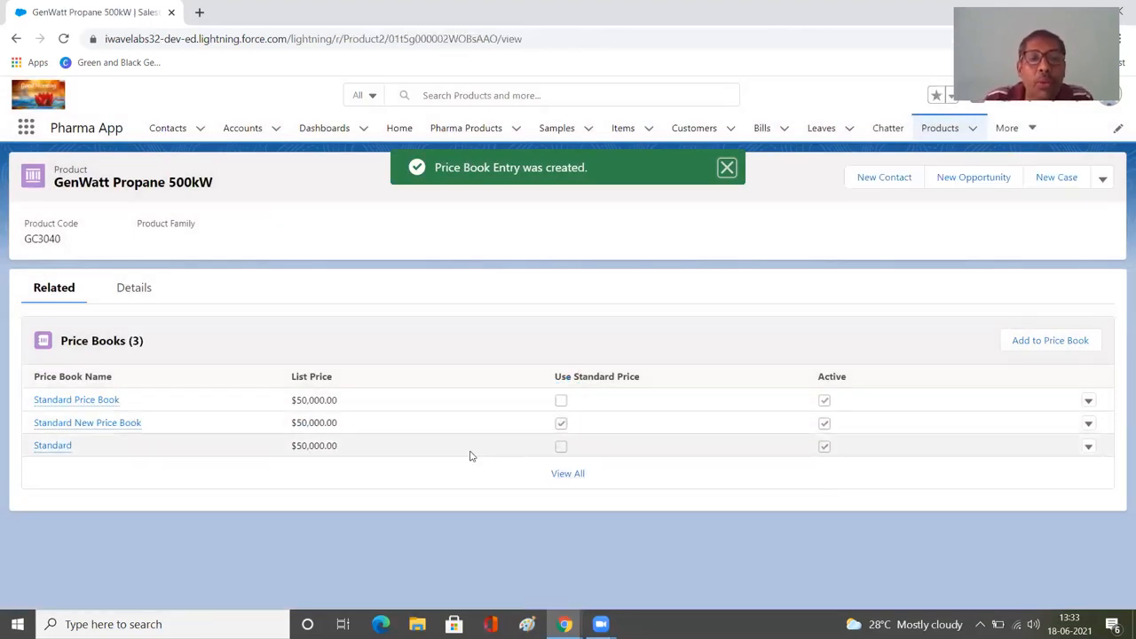
# Switch to the presentation slide about how a sales rep sells products in Salesforce.
pyautogui.moveTo(46, 435)
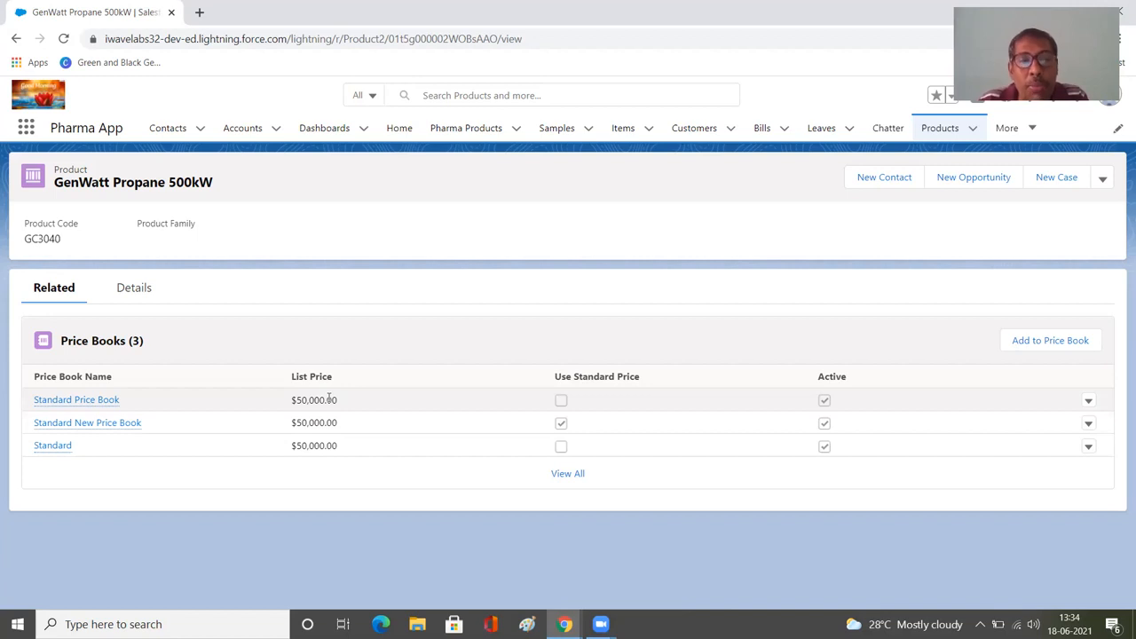
pyautogui.hotkey('alt', 'Tab')
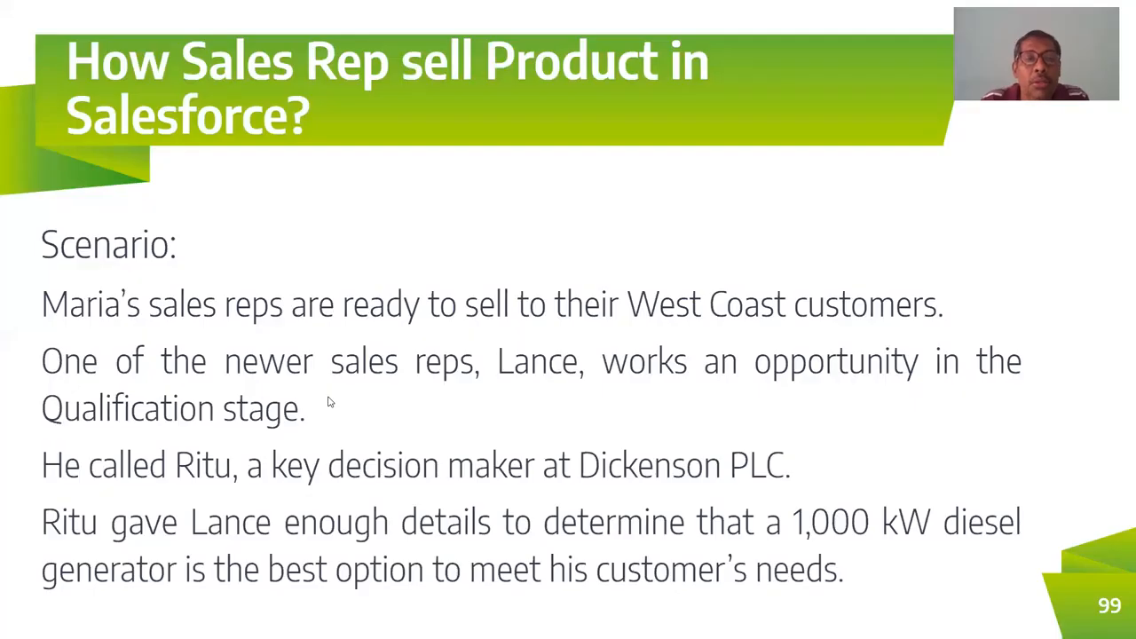
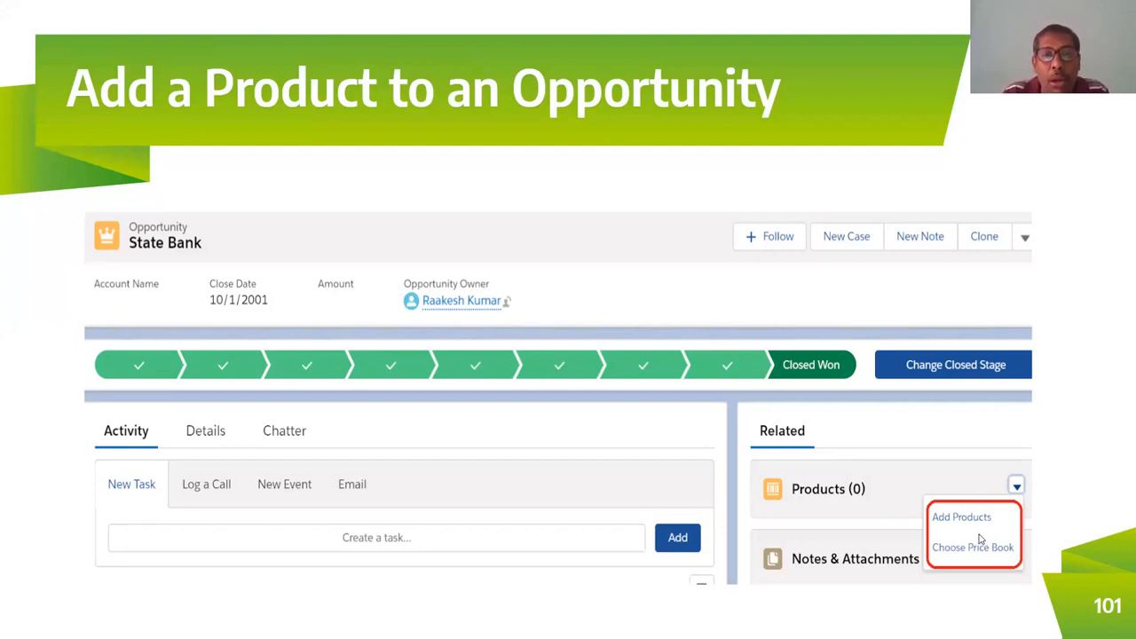
pyautogui.press('Right')
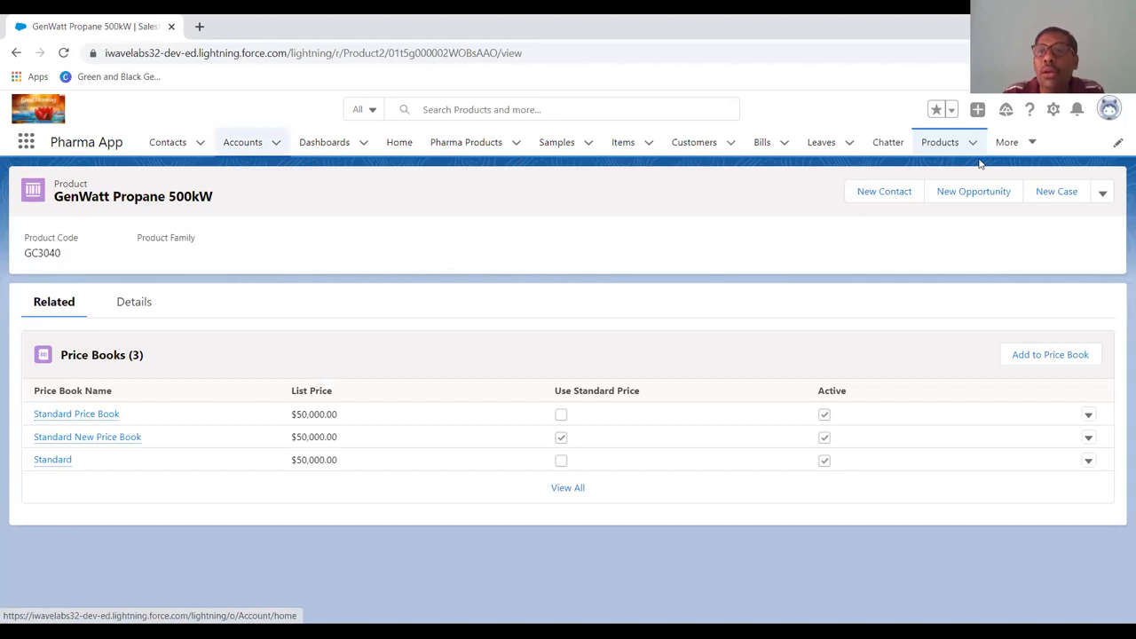
# Open the Opportunities list and change its display from the Kanban board to a table.
pyautogui.click(1009, 143)
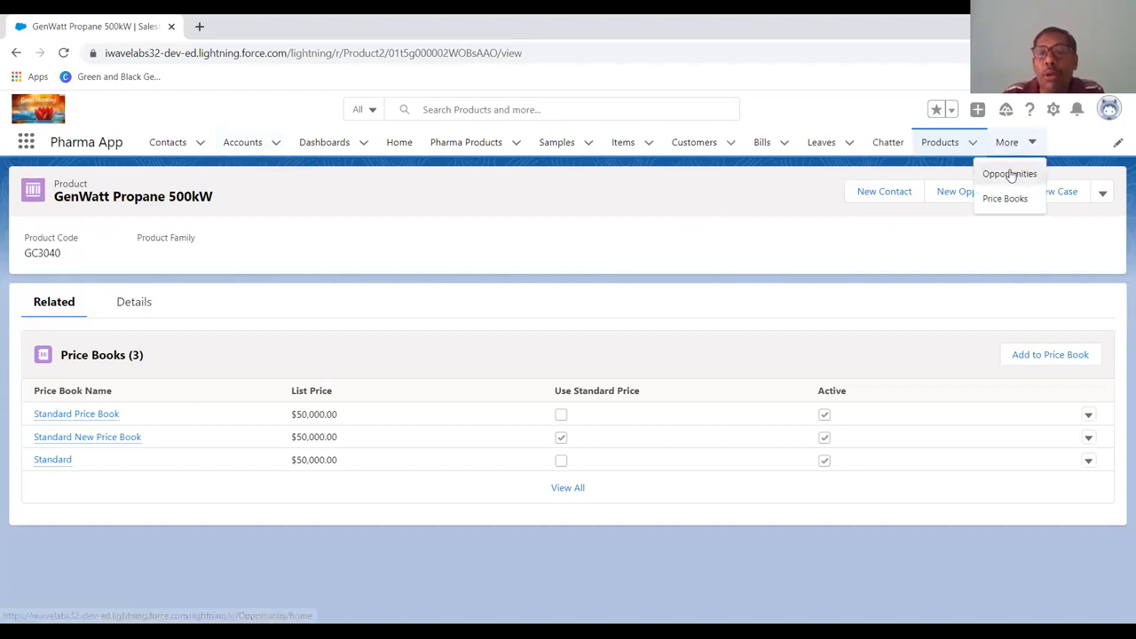
pyautogui.click(1010, 174)
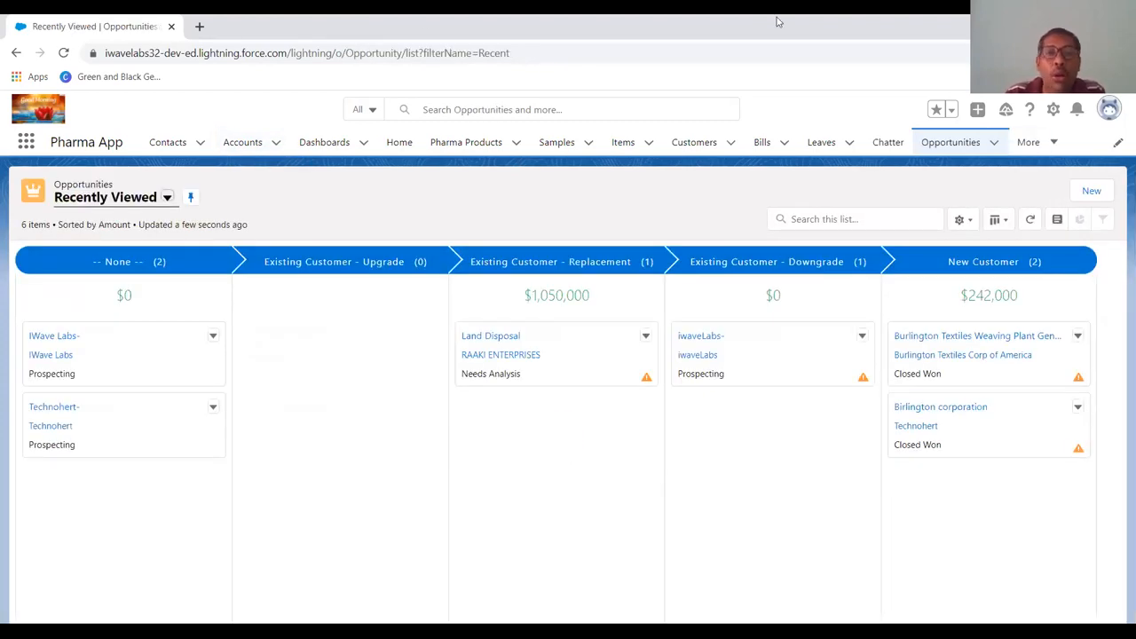
pyautogui.click(1000, 220)
pyautogui.click(1021, 277)
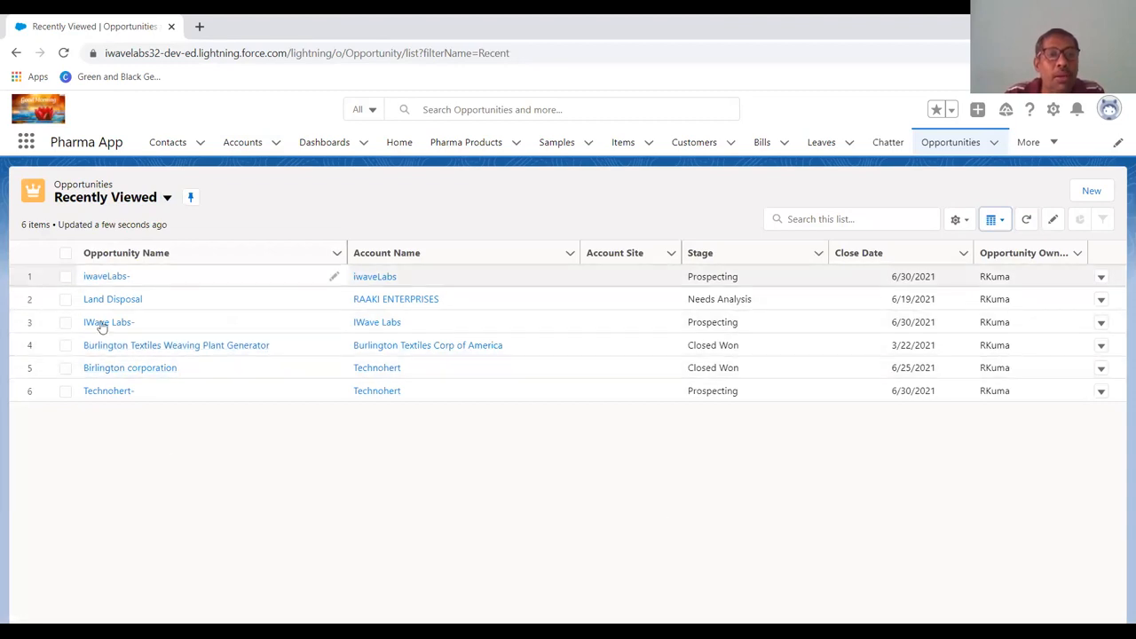
# Open the iwaveLabs- opportunity and look through its activity and related lists down to the stage history.
pyautogui.click(107, 276)
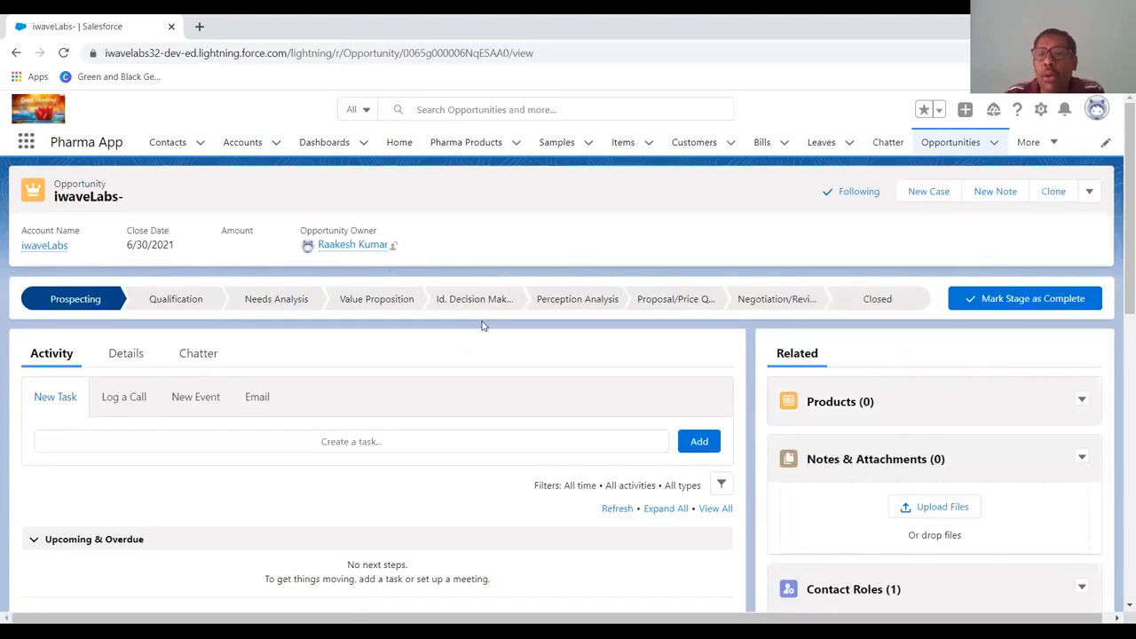
pyautogui.scroll(-3, 483, 325)
pyautogui.scroll(-1, 483, 325)
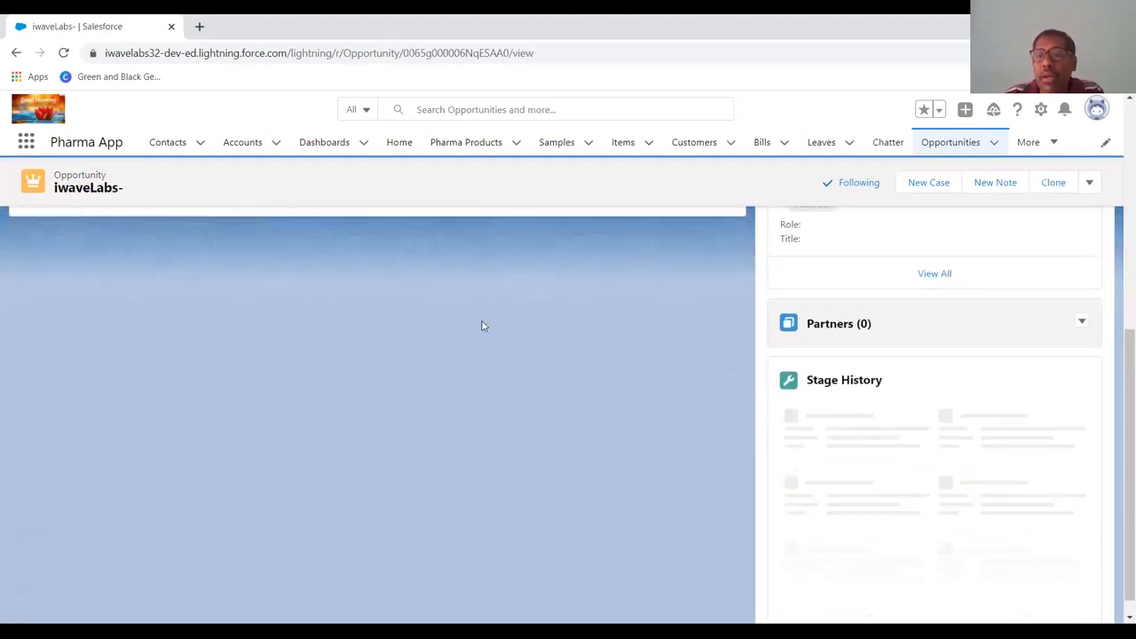
pyautogui.scroll(4, 483, 326)
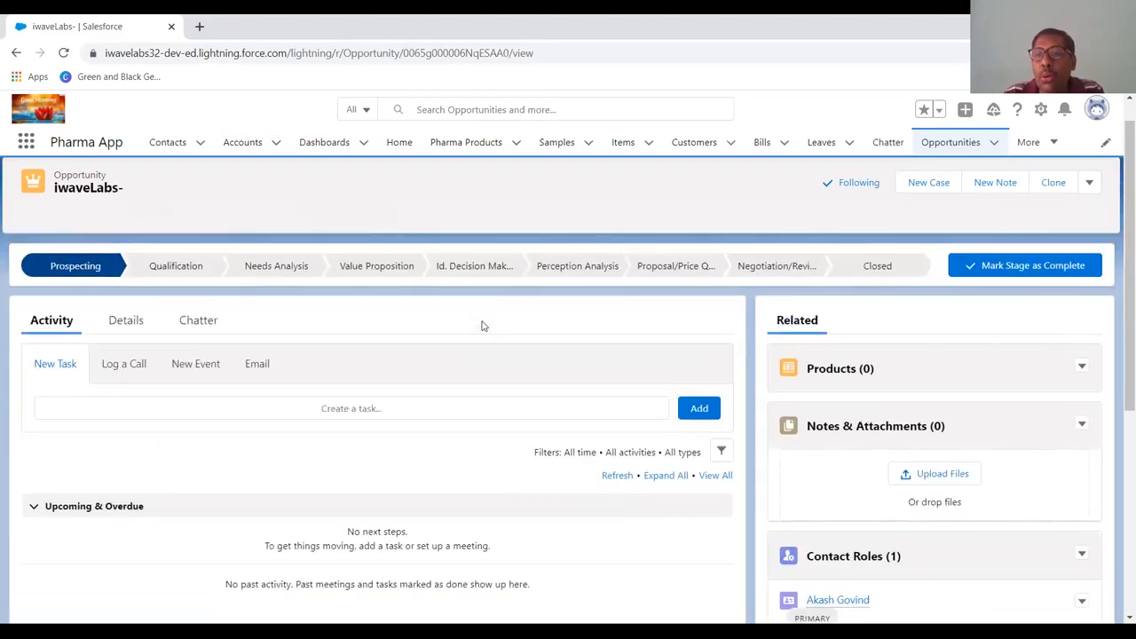
pyautogui.scroll(-3, 483, 326)
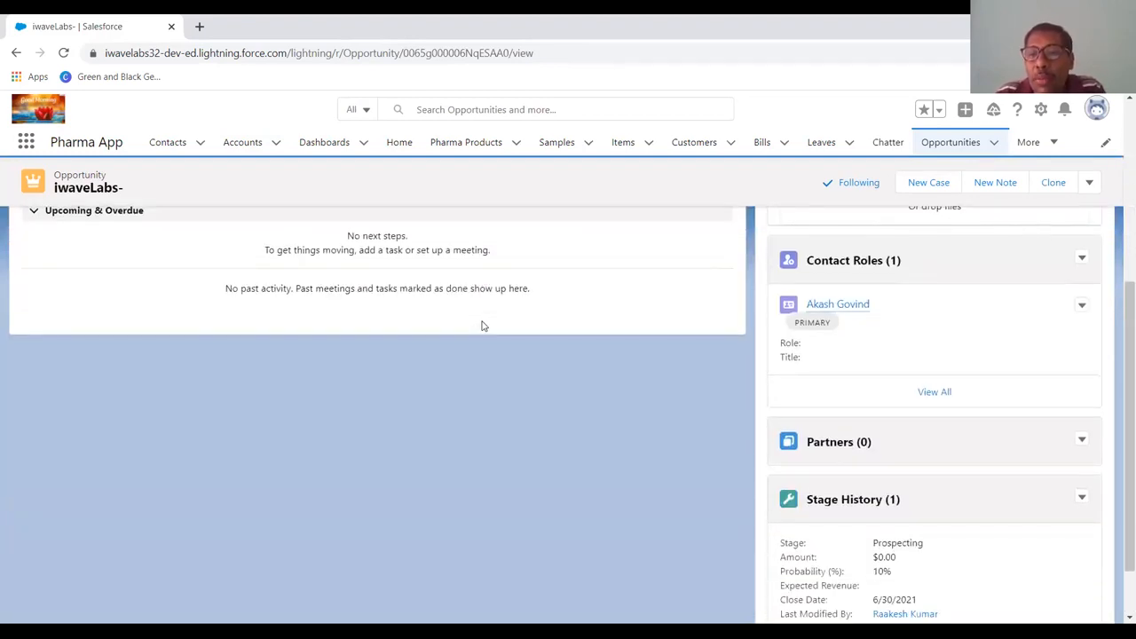
pyautogui.scroll(-1, 483, 326)
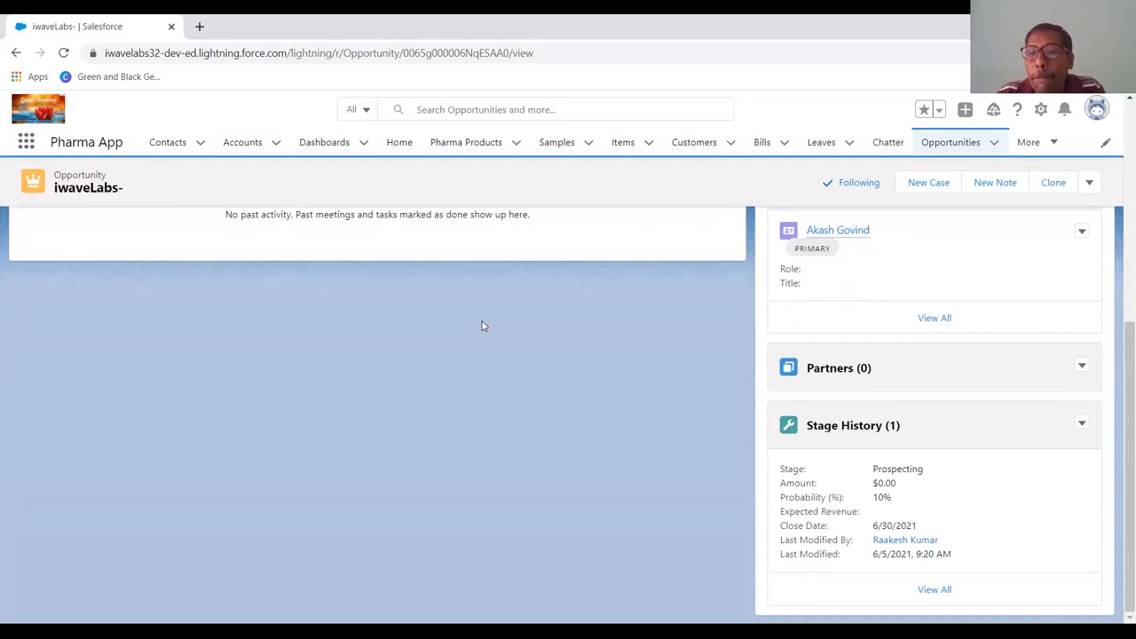
pyautogui.scroll(4, 483, 326)
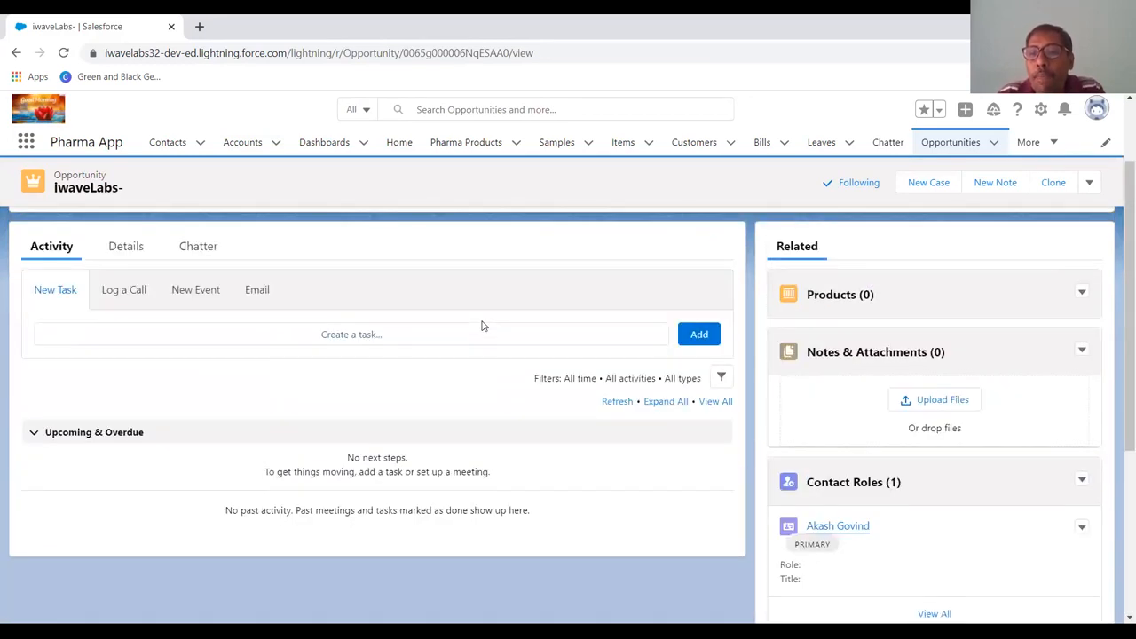
# Review the detail fields of the iwaveLabs- opportunity and view its full stage history.
pyautogui.click(131, 256)
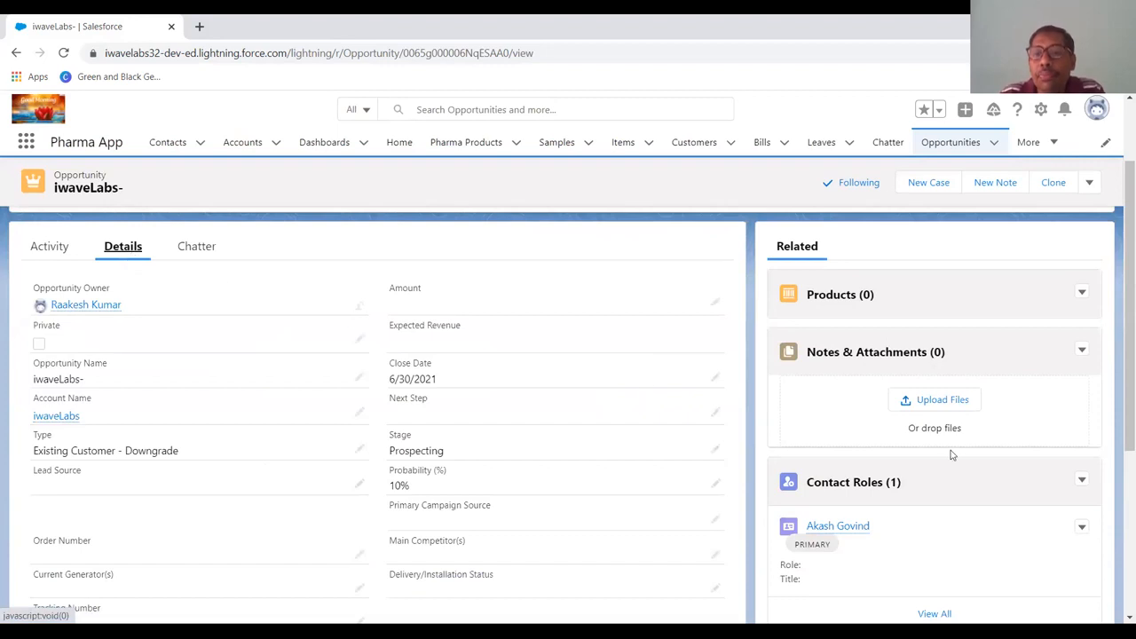
pyautogui.scroll(-1, 952, 454)
pyautogui.scroll(-2, 953, 455)
pyautogui.scroll(4, 953, 454)
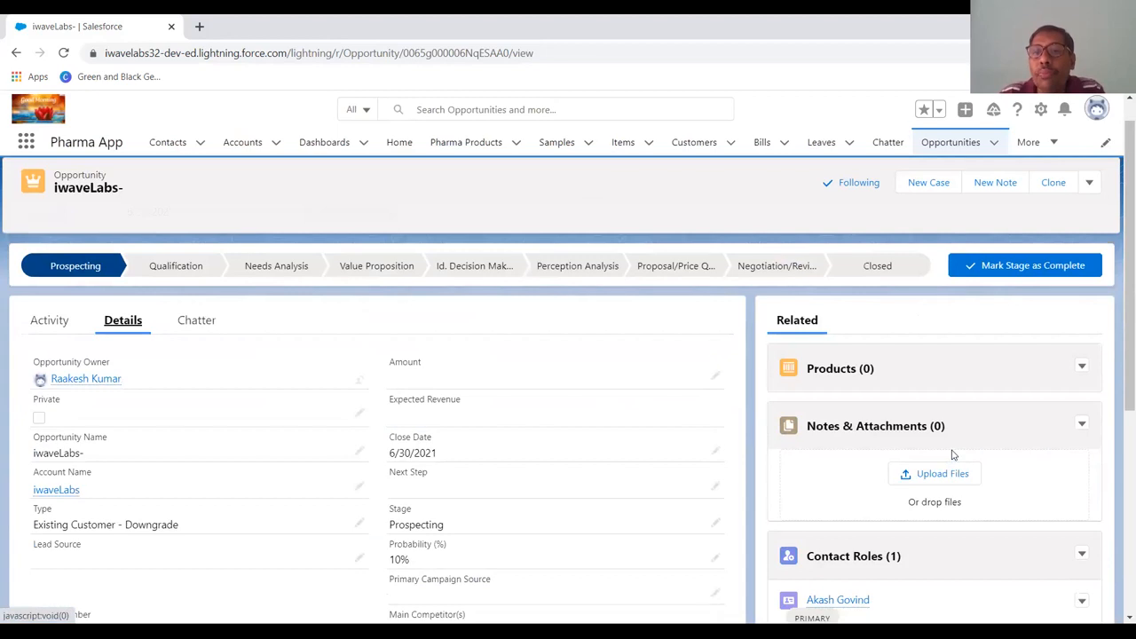
pyautogui.scroll(-4, 655, 472)
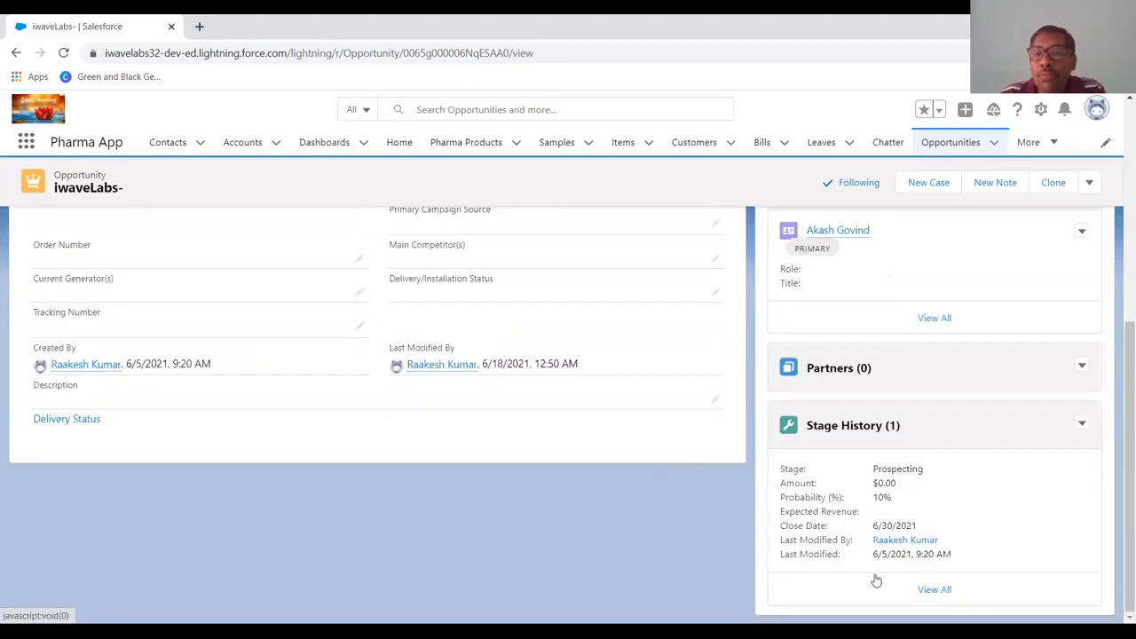
pyautogui.click(947, 588)
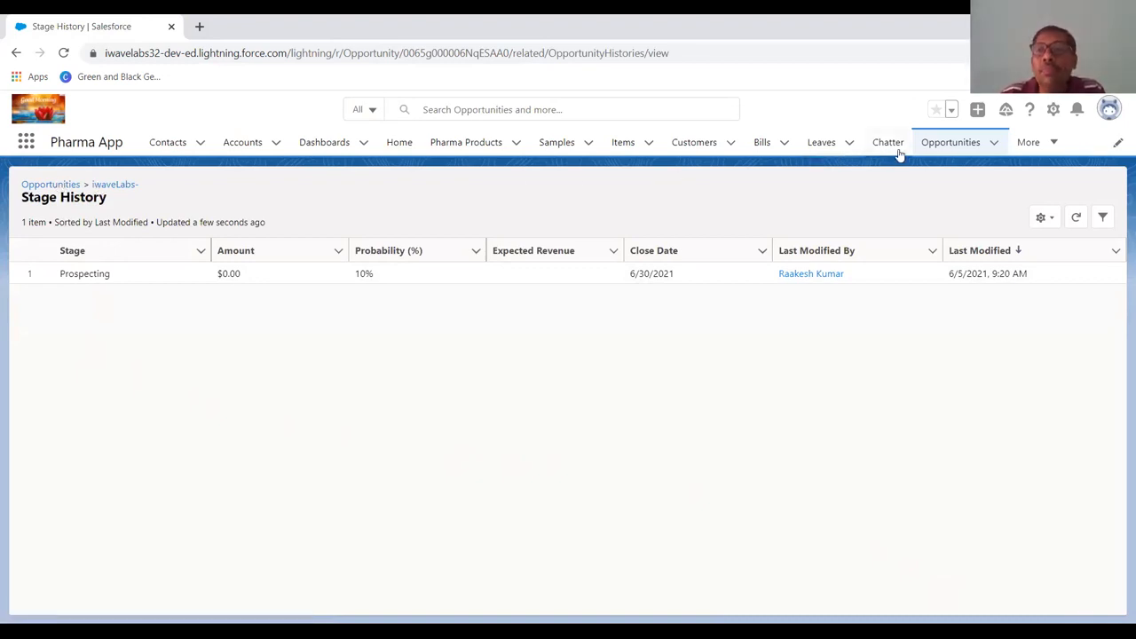
# Switch the opportunities list to All Opportunities and open the $75,000 Edge Emergency Generator opportunity.
pyautogui.click(980, 145)
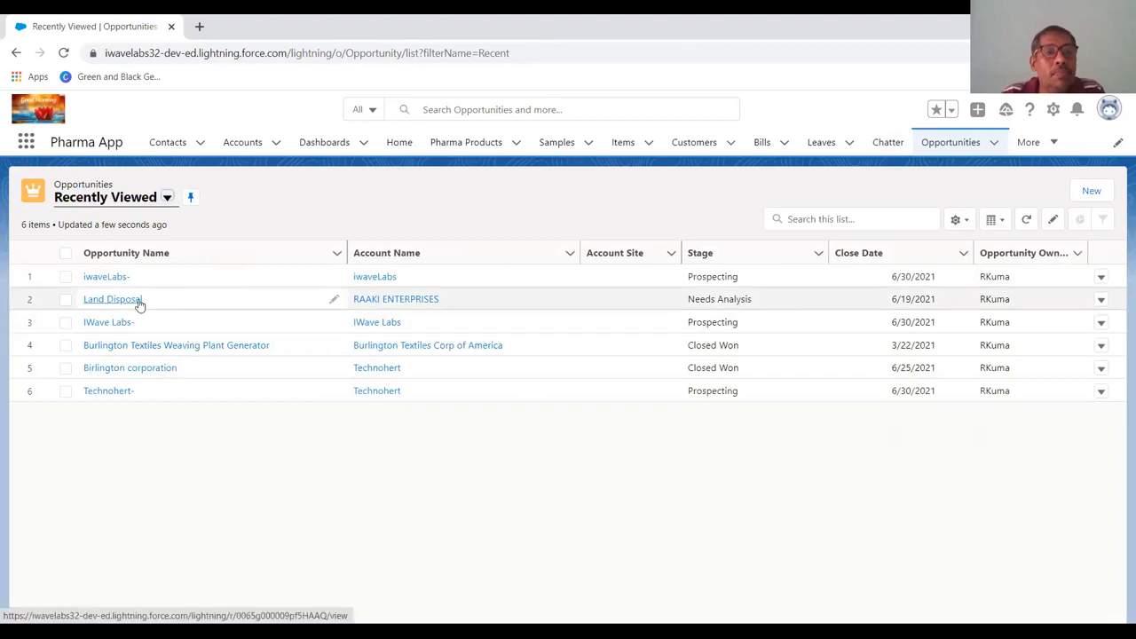
pyautogui.click(167, 198)
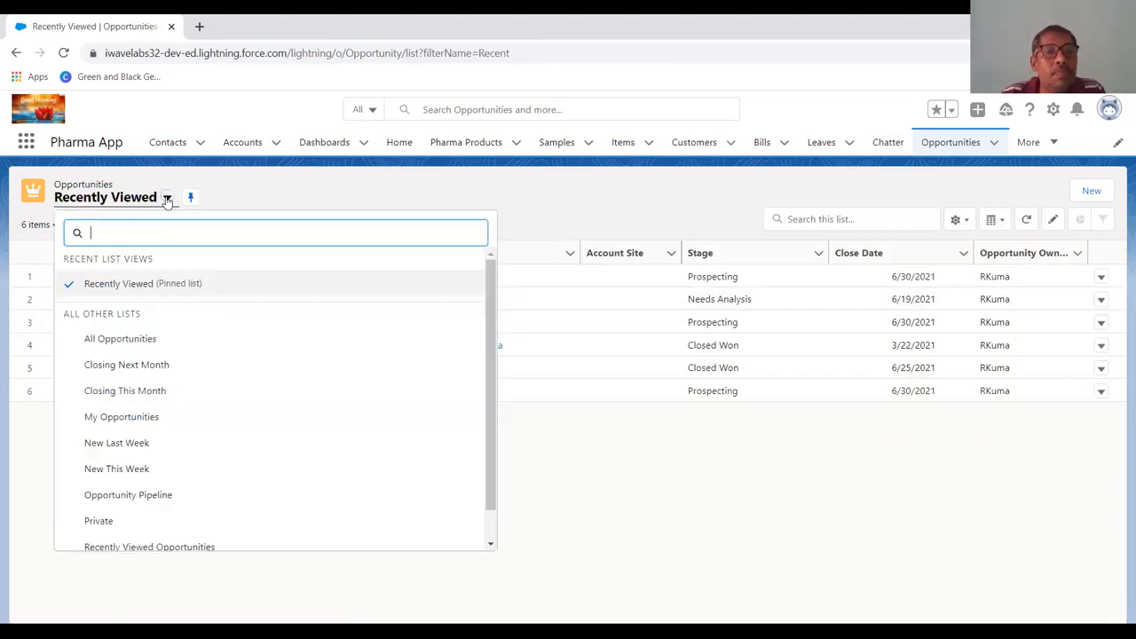
pyautogui.click(139, 339)
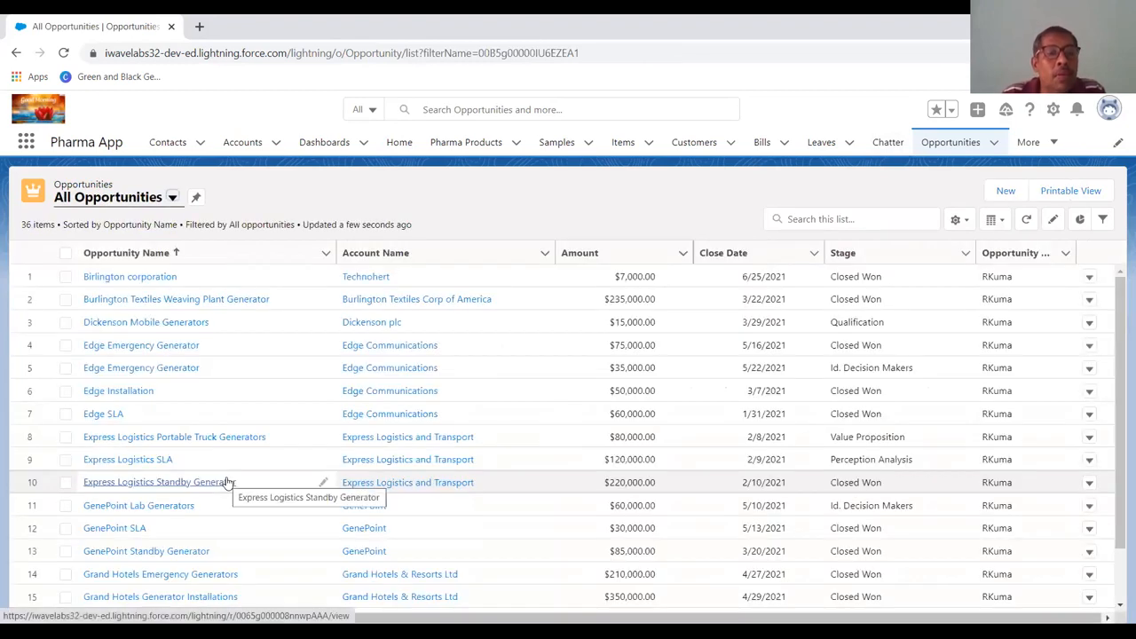
pyautogui.scroll(-3, 228, 482)
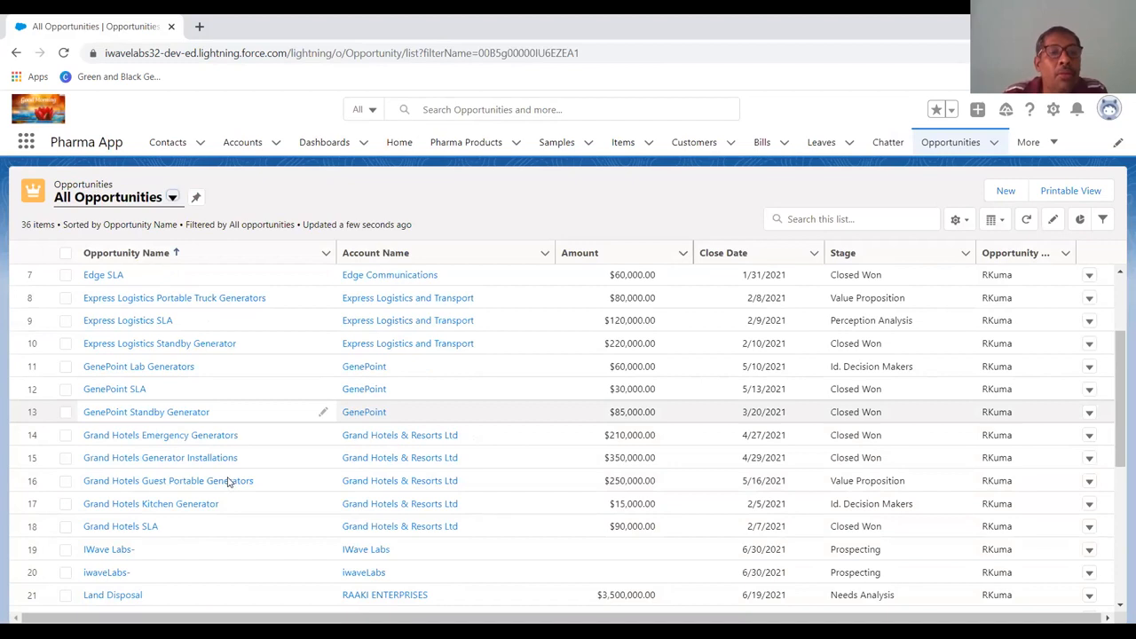
pyautogui.scroll(-2, 228, 482)
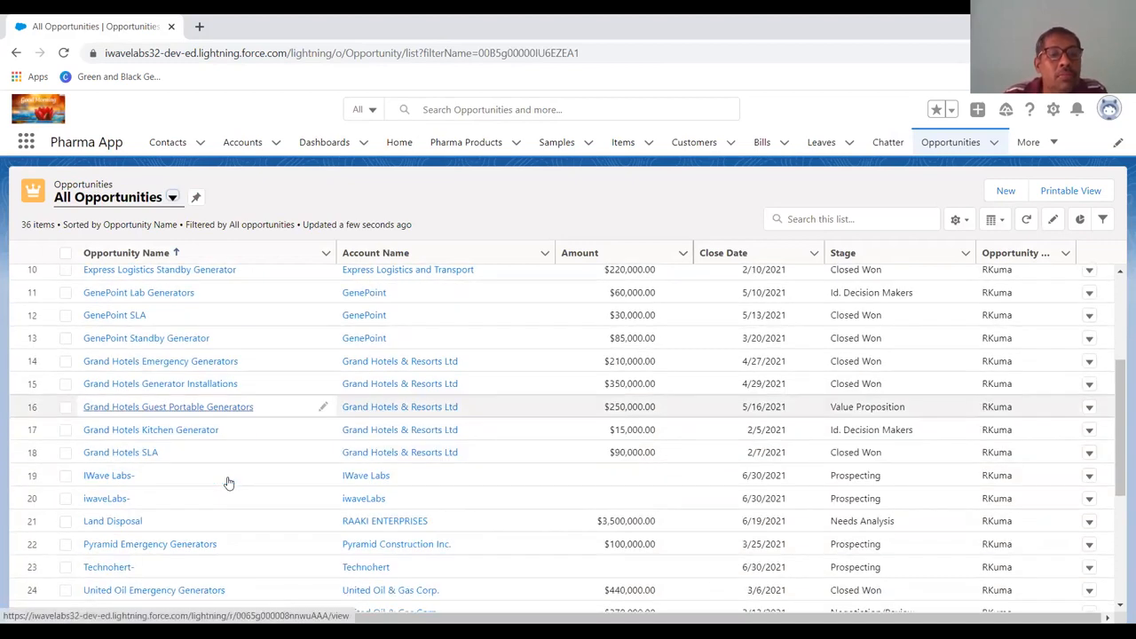
pyautogui.scroll(3, 228, 482)
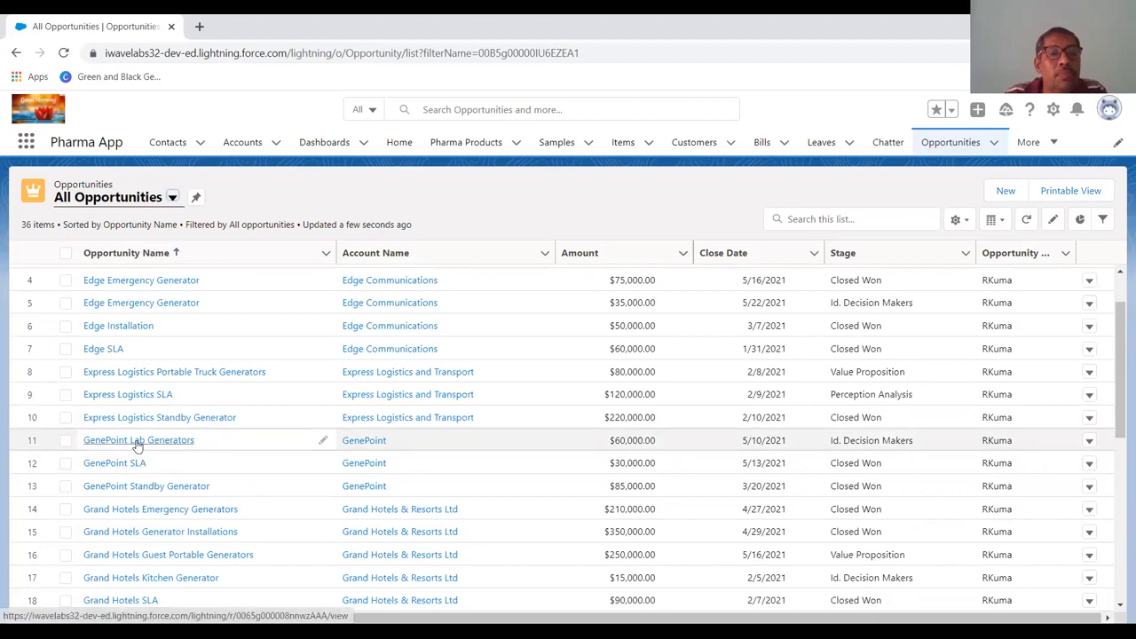
pyautogui.scroll(2, 140, 444)
pyautogui.click(151, 353)
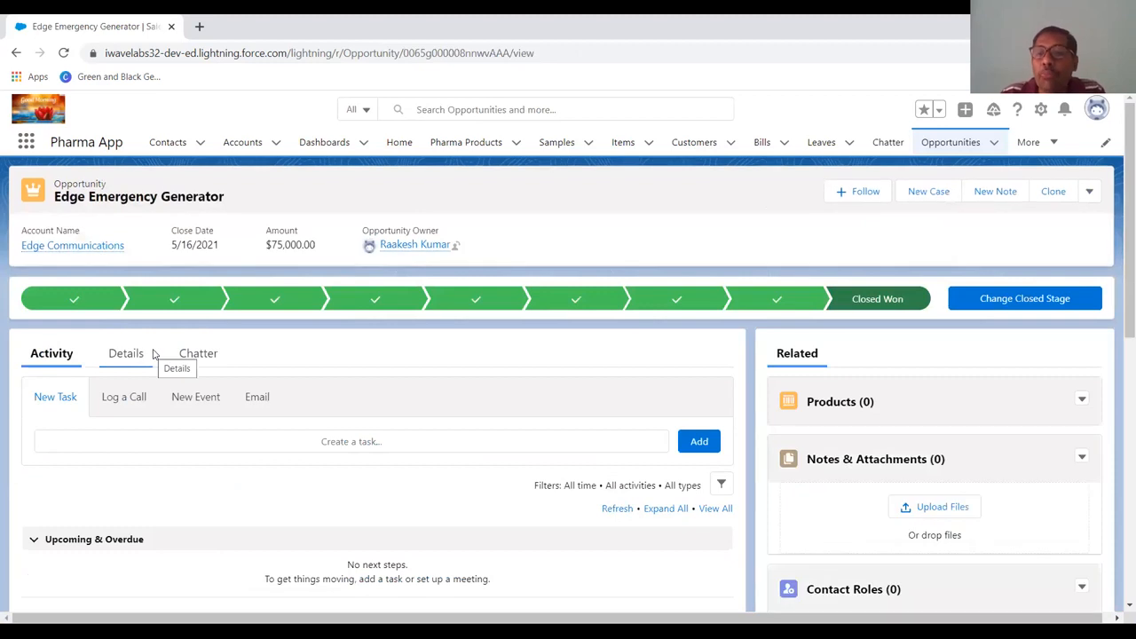
# Start adding products to the opportunity and save Standard New Price Book as its price book.
pyautogui.scroll(-1, 807, 384)
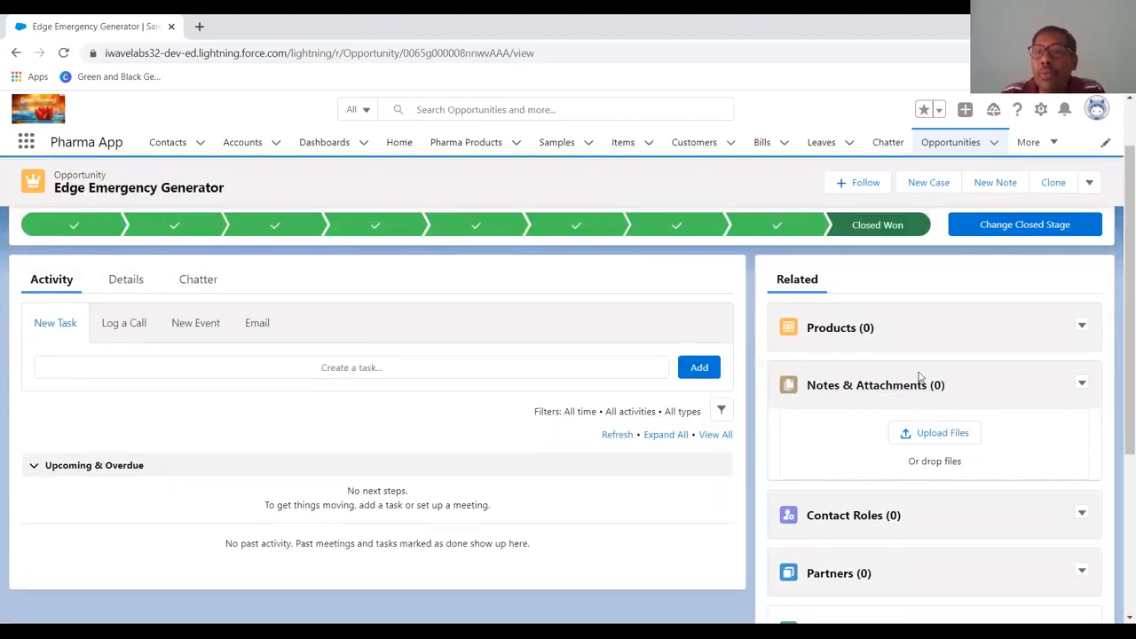
pyautogui.click(1083, 327)
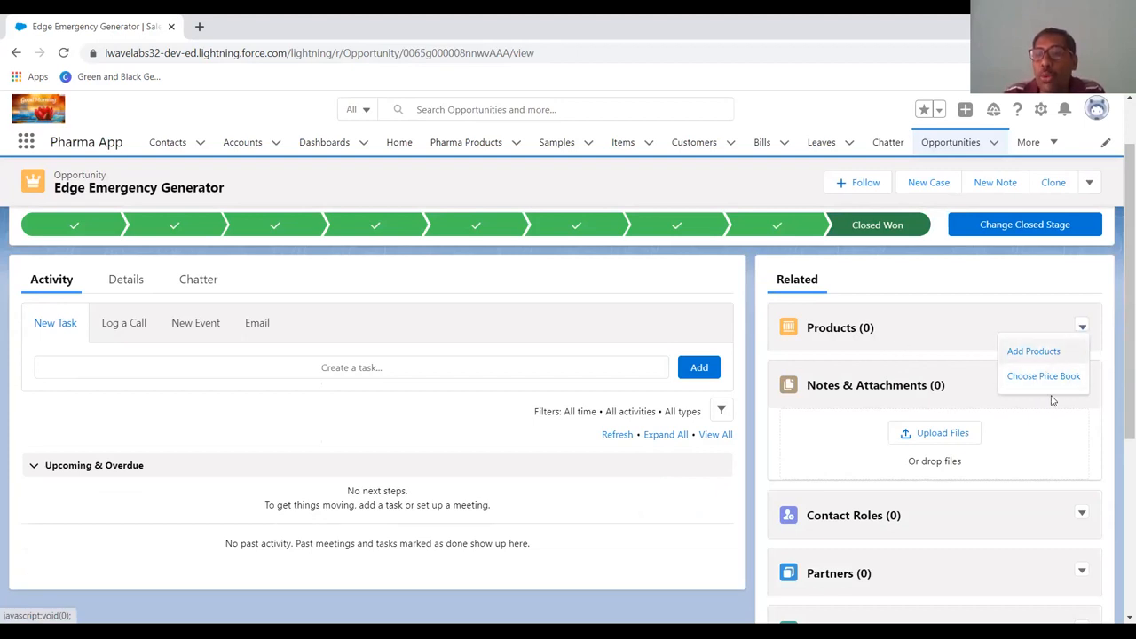
pyautogui.click(1044, 355)
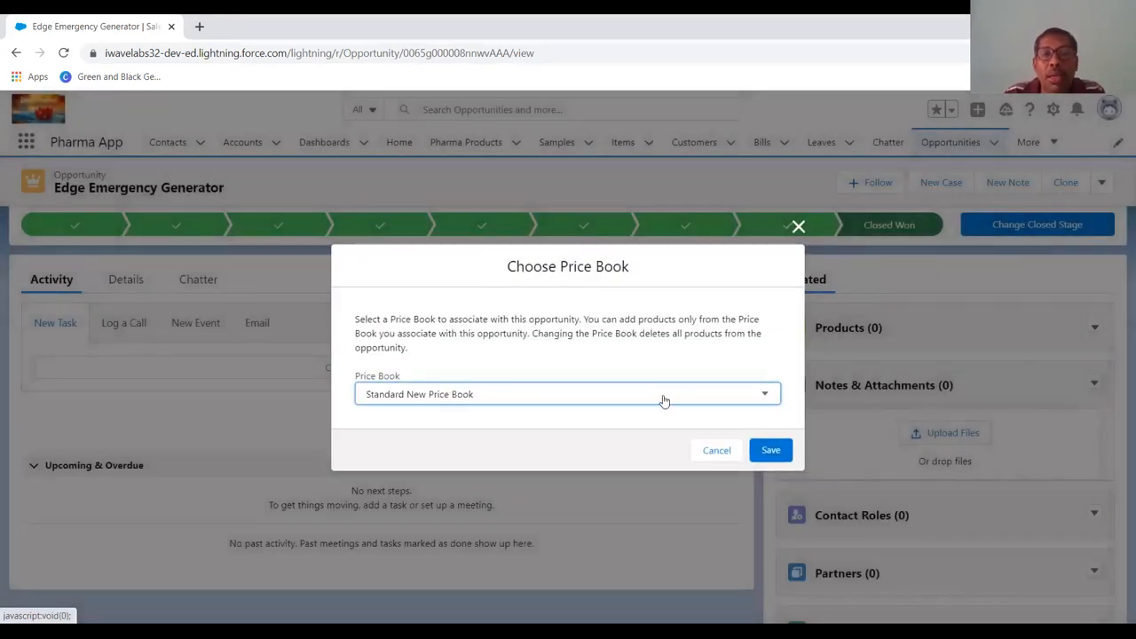
pyautogui.click(664, 402)
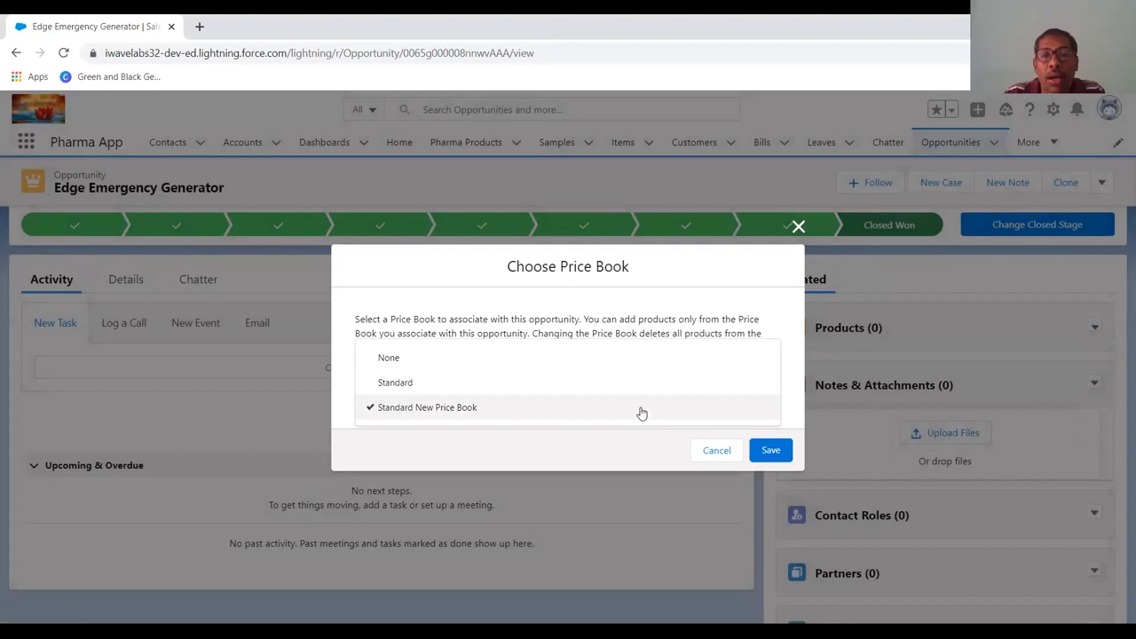
pyautogui.click(640, 409)
pyautogui.click(783, 459)
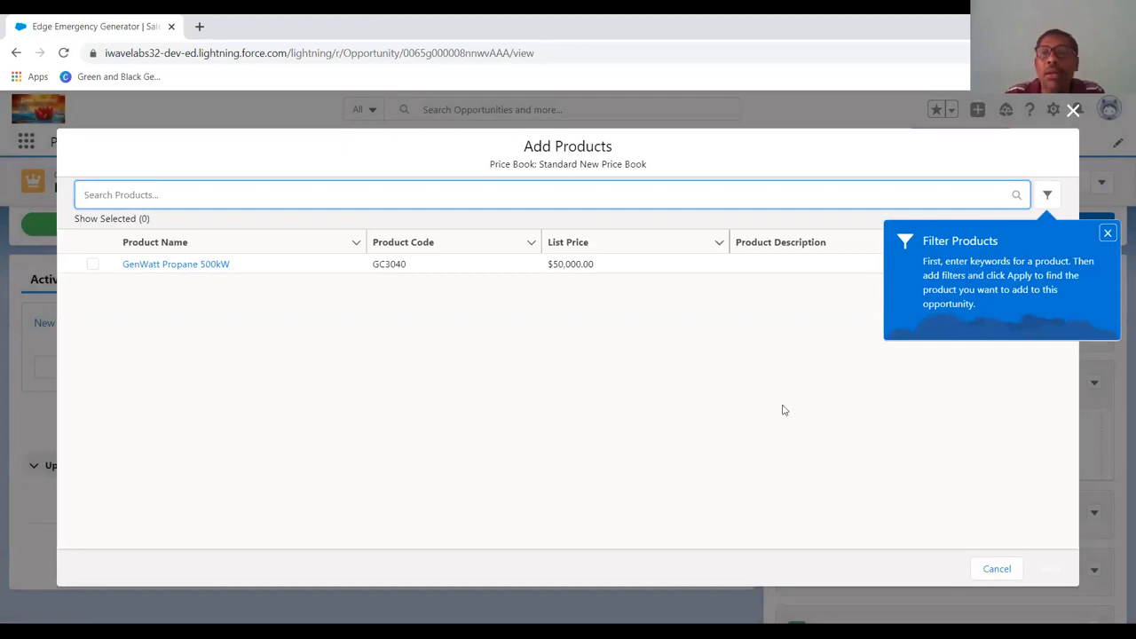
# Dismiss the filter tip, select GenWatt Propane 500kW as the product to add, and continue to editing the selected products.
pyautogui.click(1107, 234)
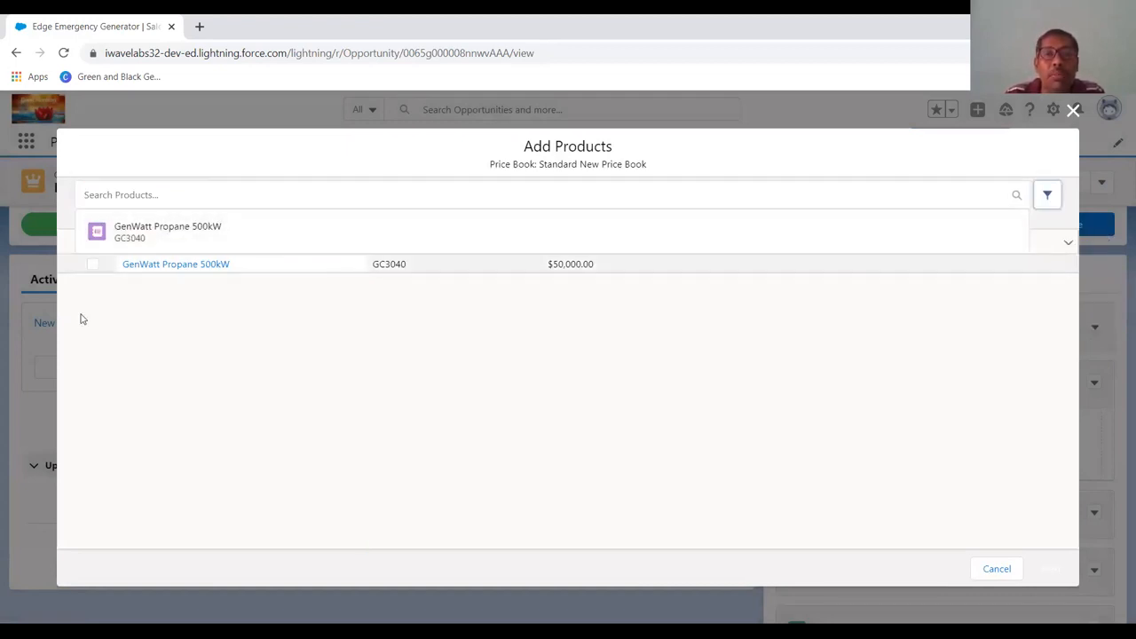
pyautogui.click(93, 265)
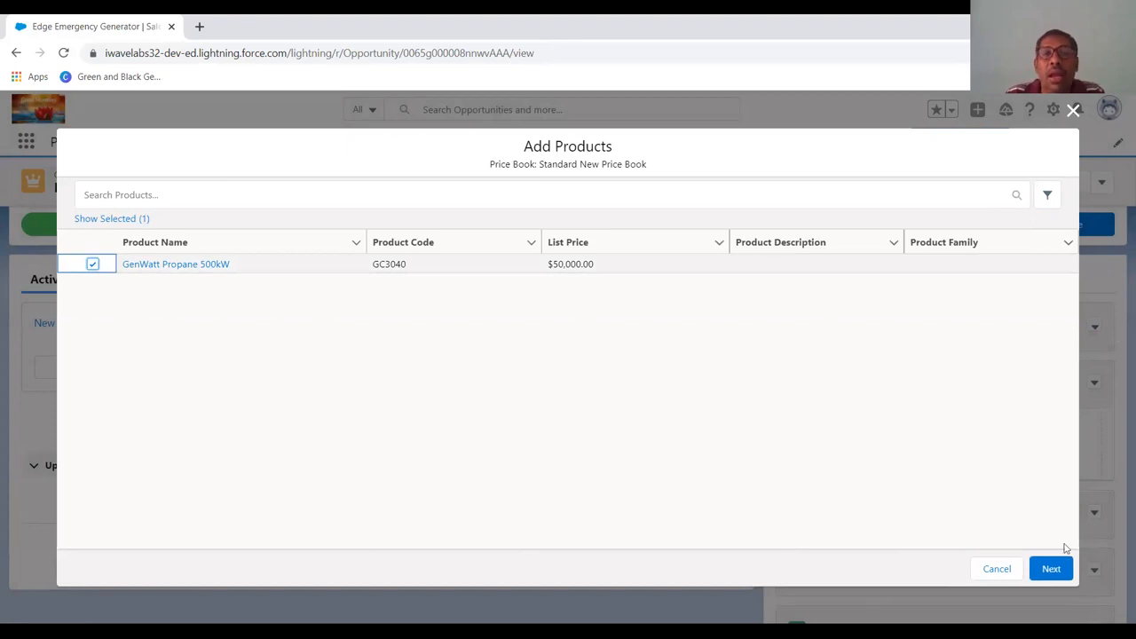
pyautogui.click(598, 270)
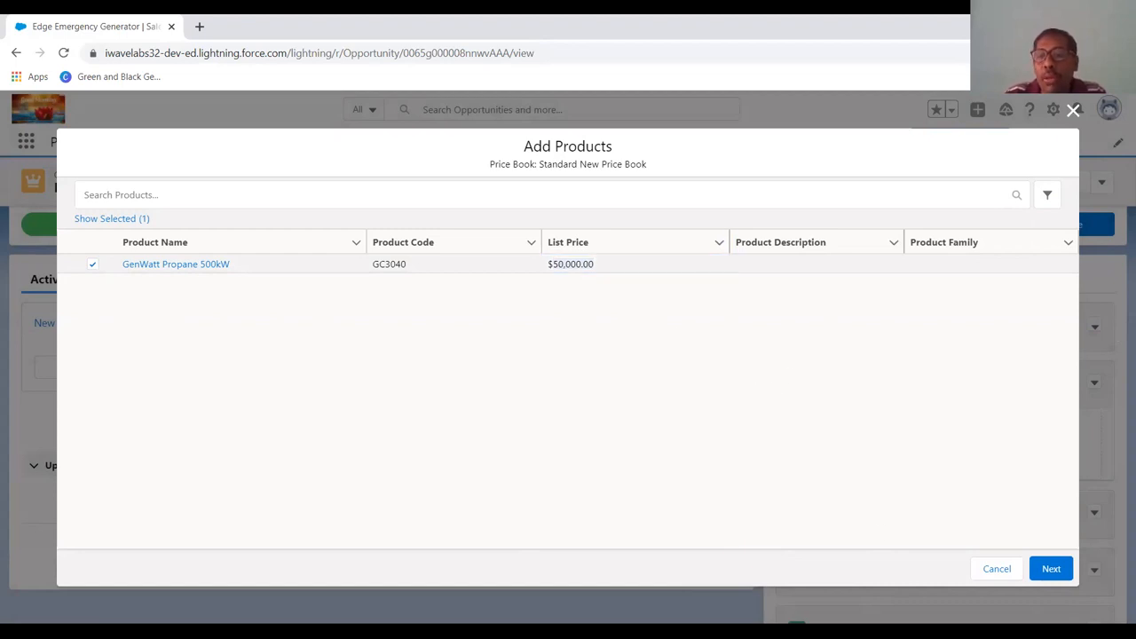
pyautogui.click(1051, 569)
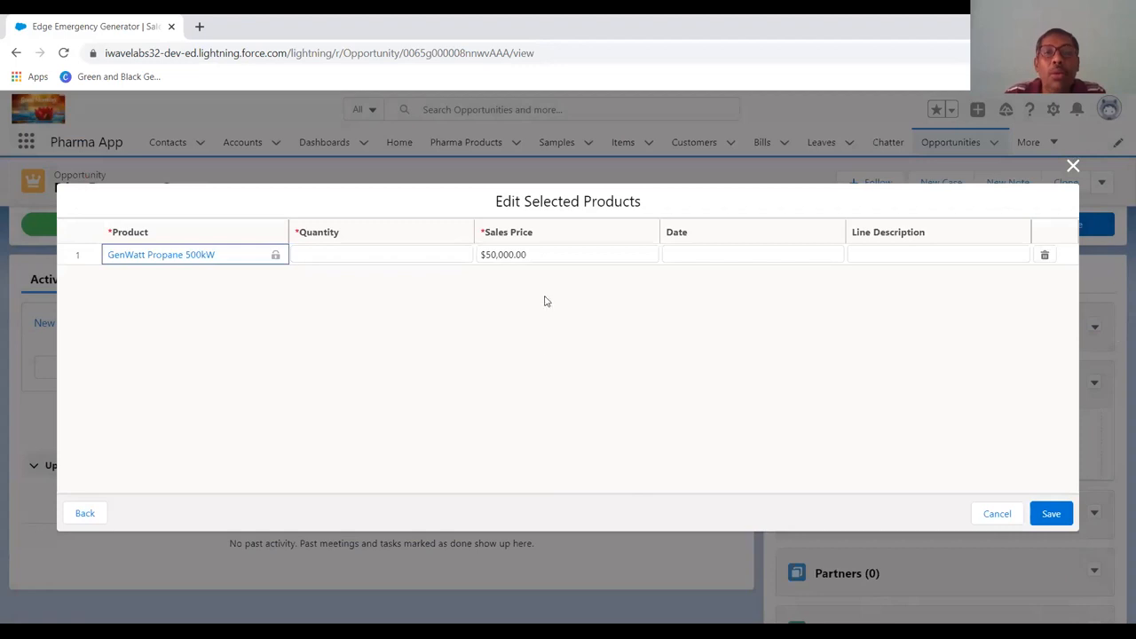
# Set the sales price of GenWatt Propane 500kW to 65000 and try to save the product line.
pyautogui.click(545, 255)
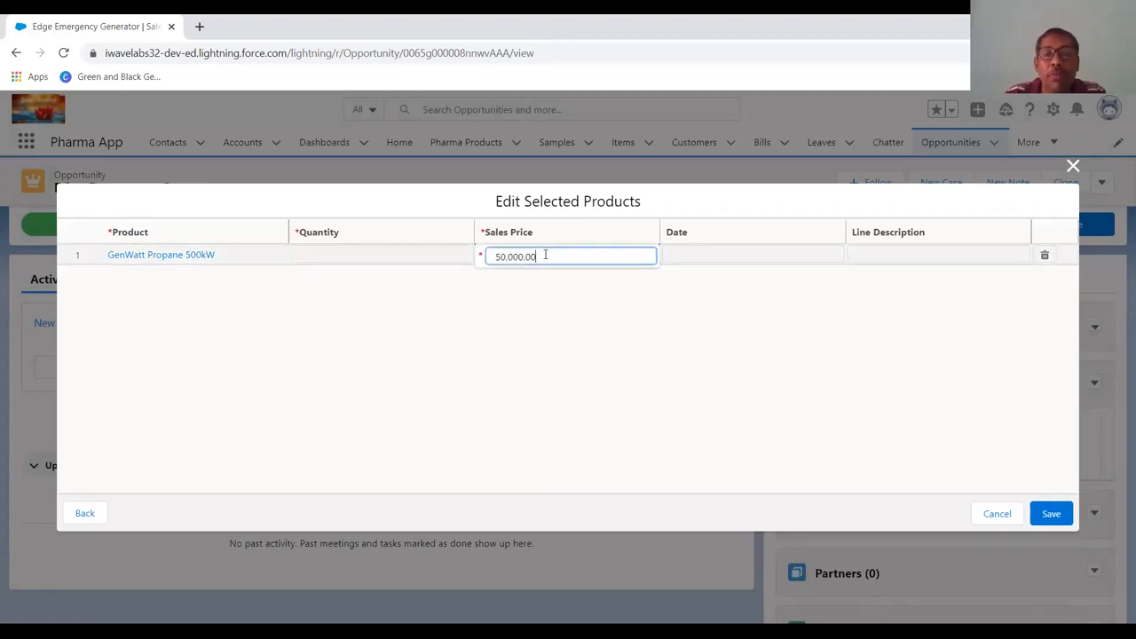
pyautogui.moveTo(543, 255); pyautogui.dragTo(466, 248)
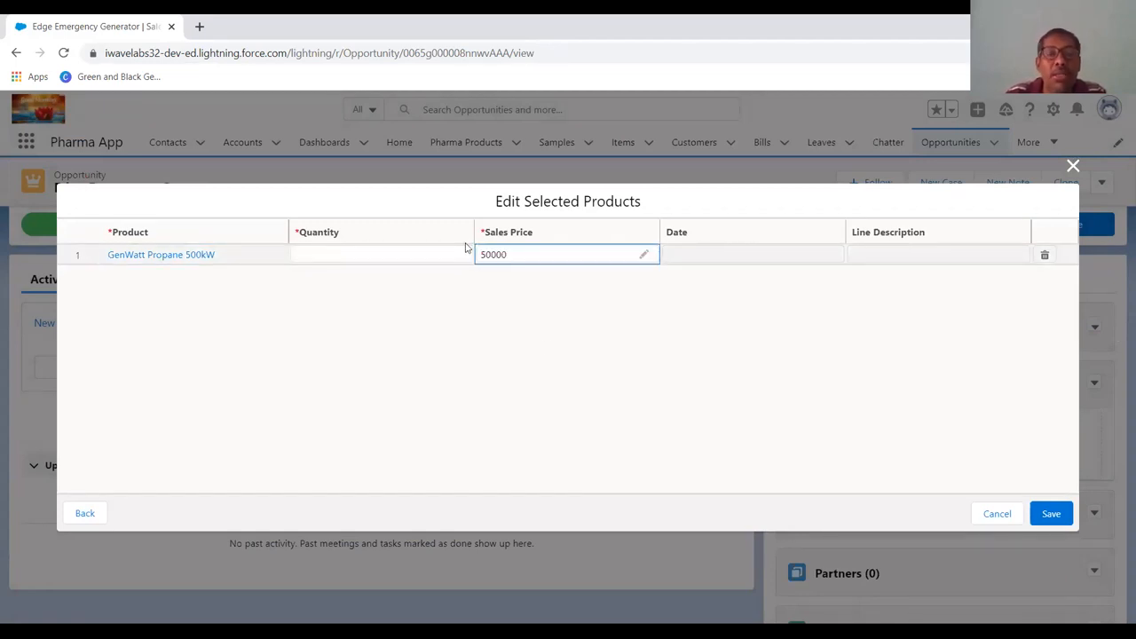
pyautogui.click(535, 256)
pyautogui.click(644, 255)
pyautogui.write('6')
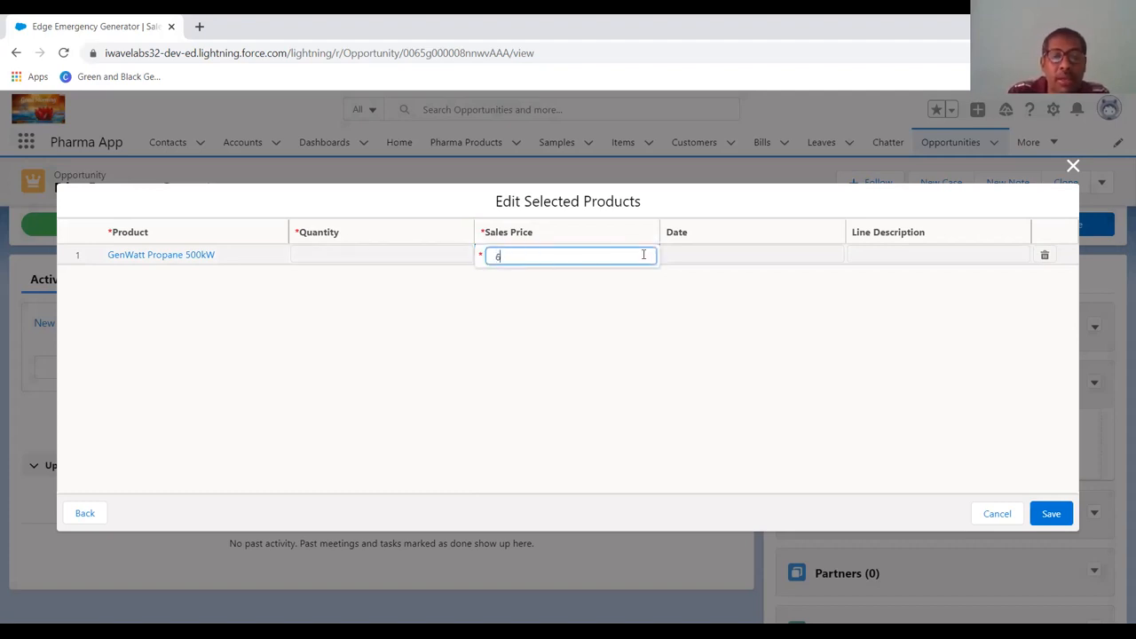
pyautogui.write('5000')
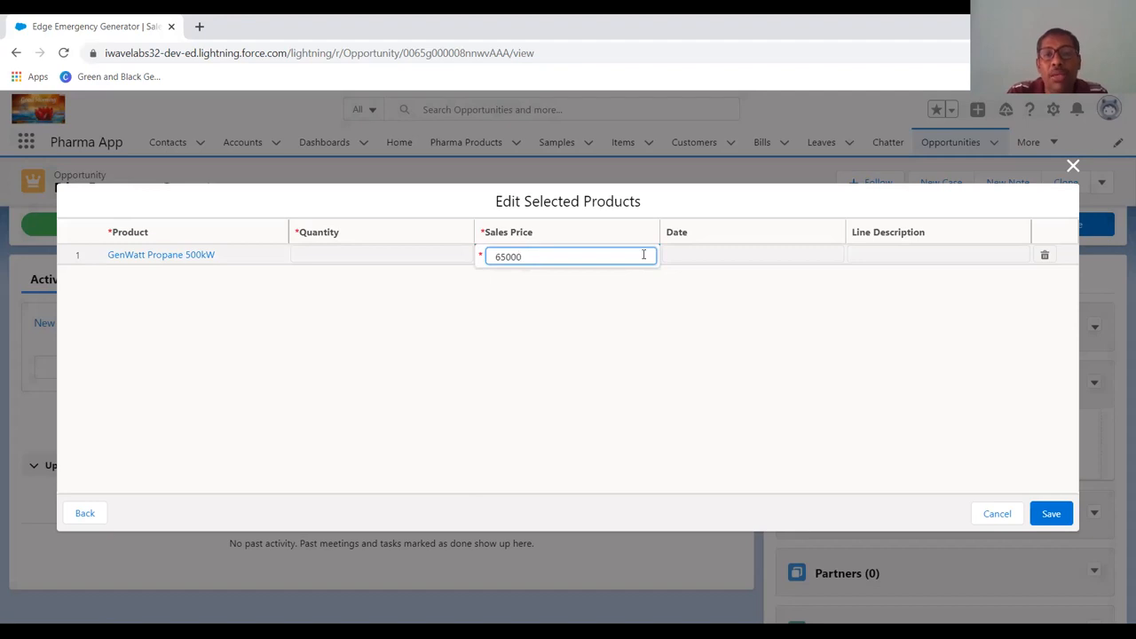
pyautogui.press('Return')
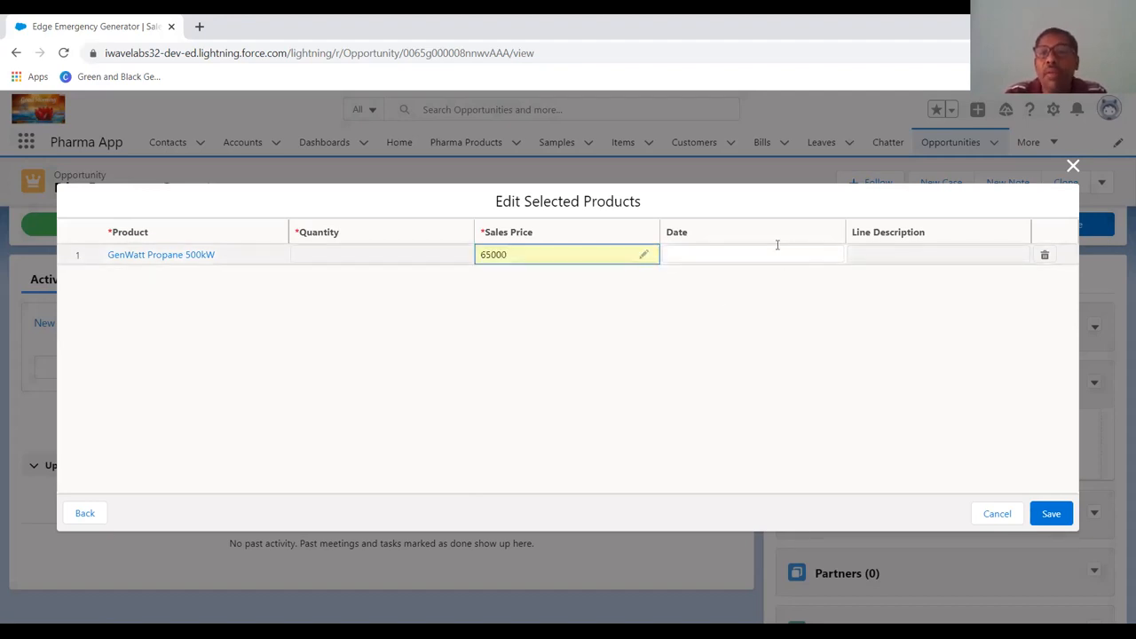
pyautogui.click(1043, 518)
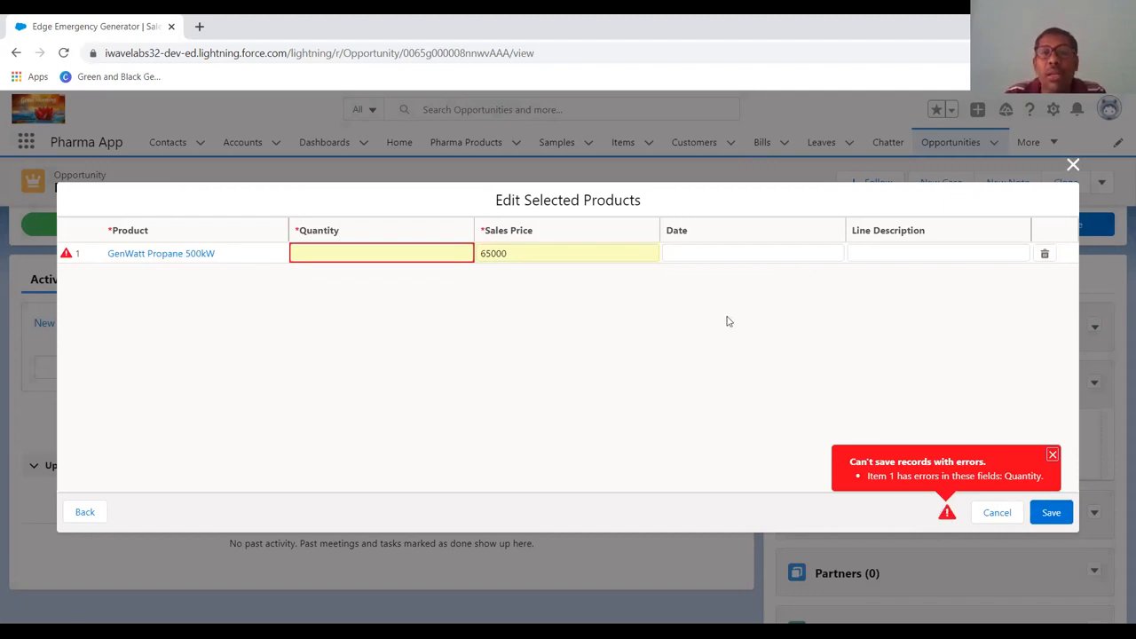
# Set the quantity of GenWatt Propane 500kW to 1 and save the product to the opportunity.
pyautogui.click(377, 253)
pyautogui.write('1')
pyautogui.press('Return')
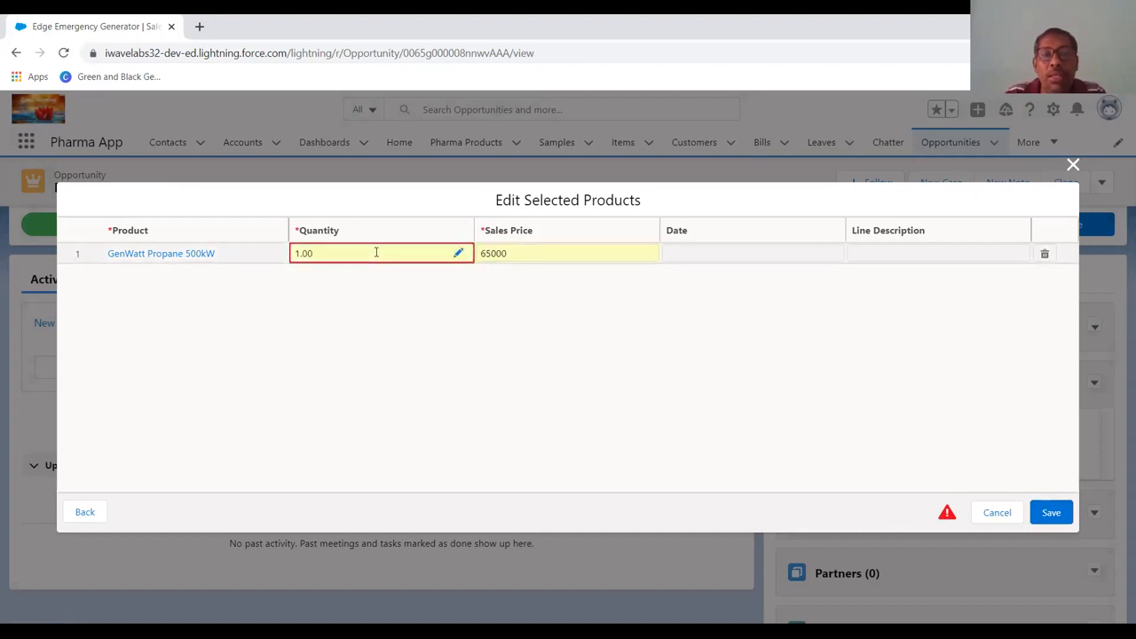
pyautogui.click(1058, 520)
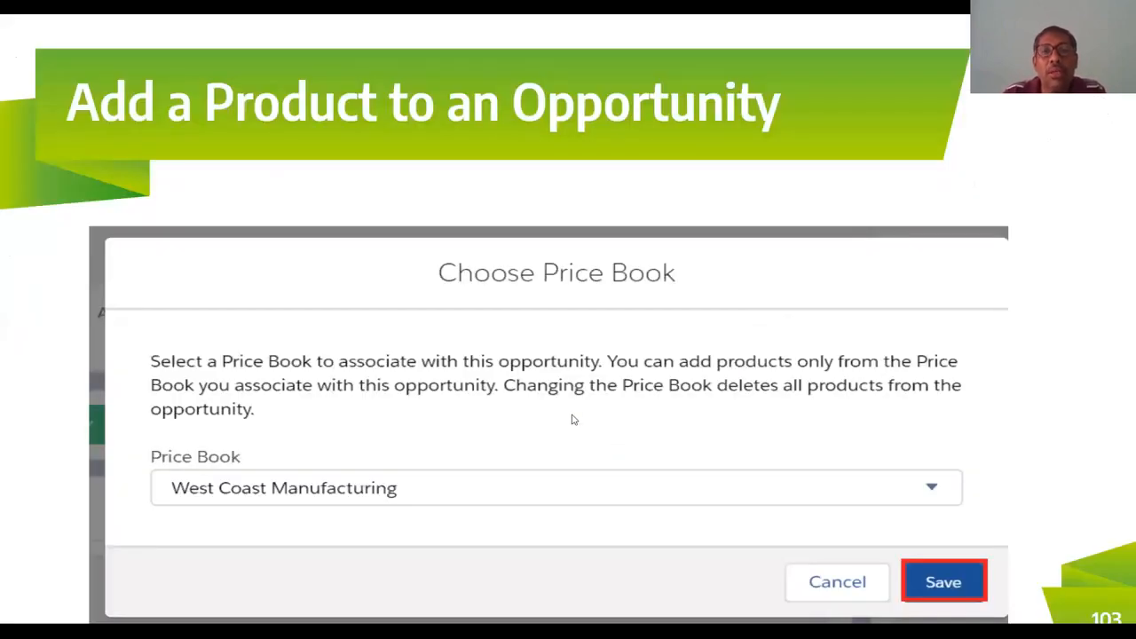
pyautogui.press('Right')
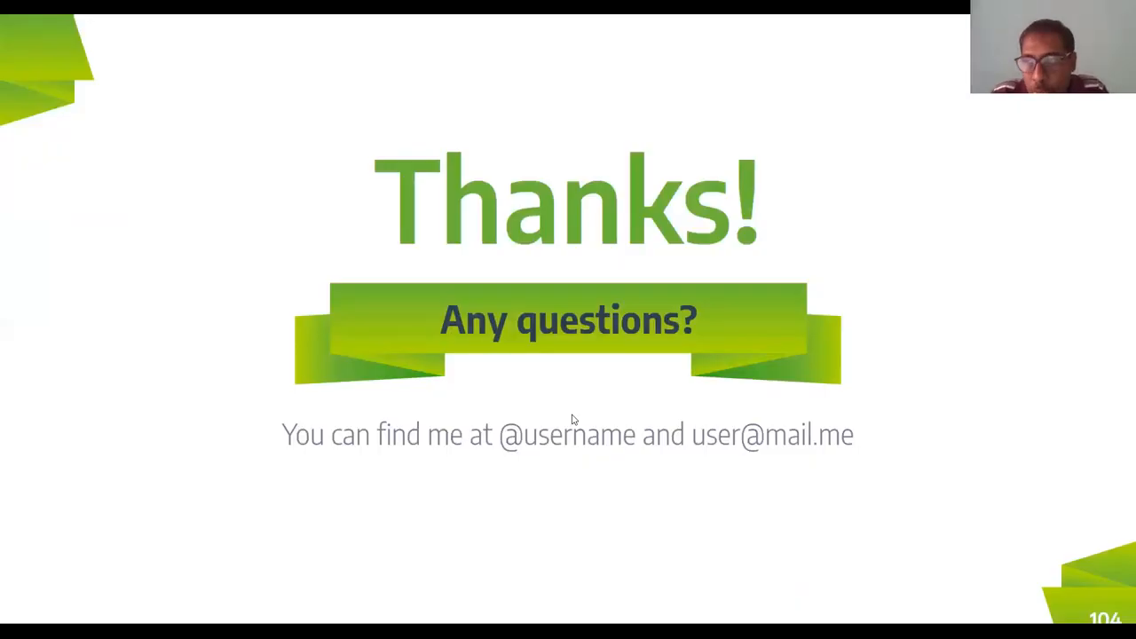